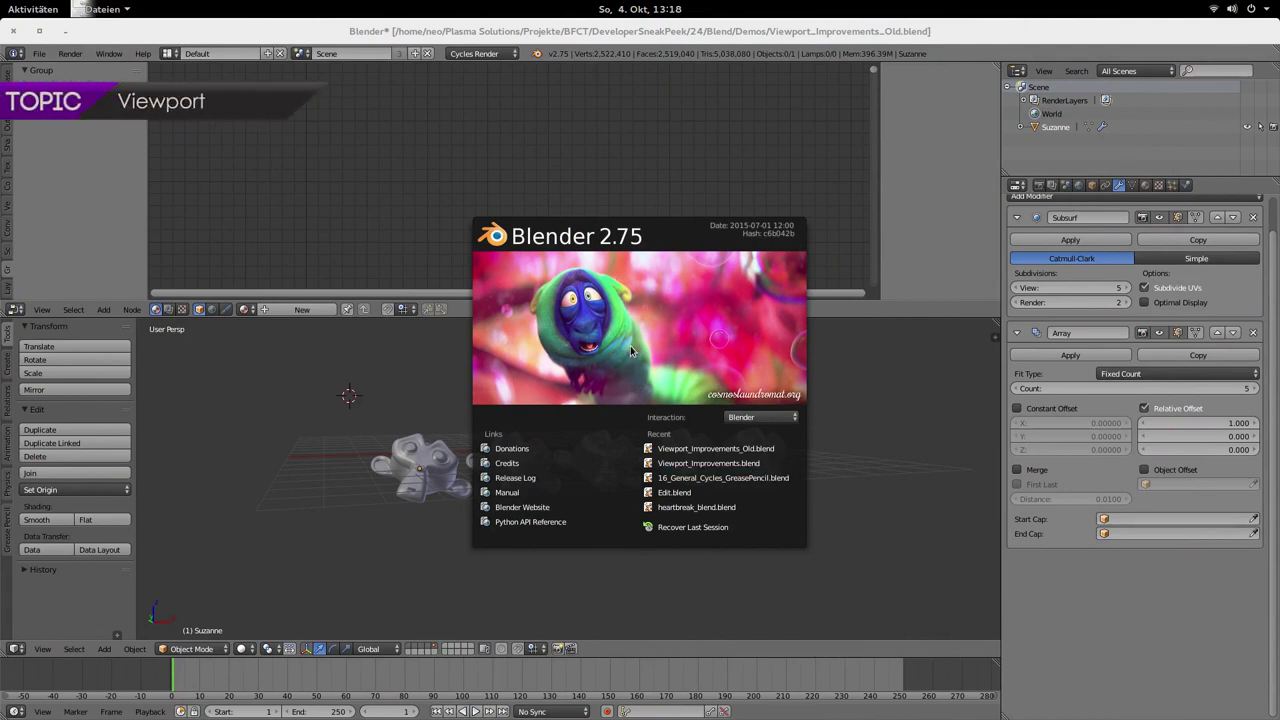
- Dismiss the splash screen and lower the Suzanne array count from 5 to 3, orbiting to inspect the row
{"action": "left_click", "coordinate": [665, 292]}
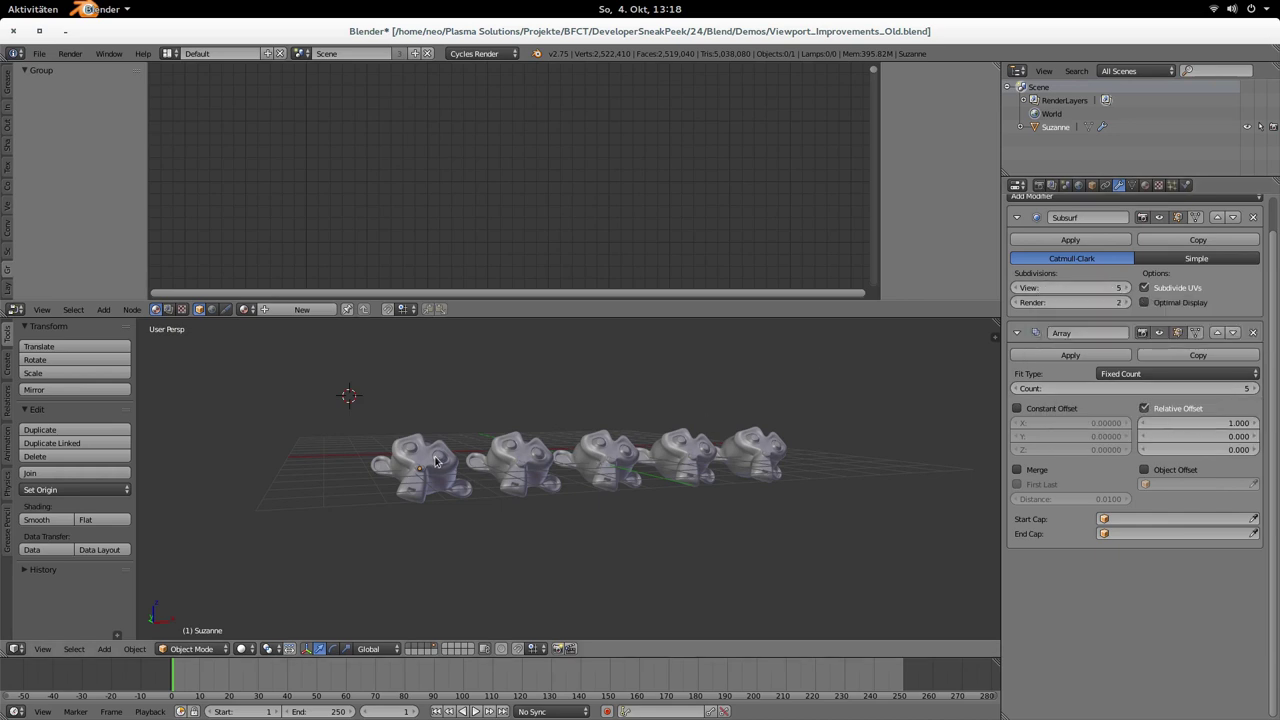
{"action": "middle_click_drag", "start_coordinate": [438, 444], "coordinate": [995, 415]}
{"action": "left_click", "coordinate": [1020, 388]}
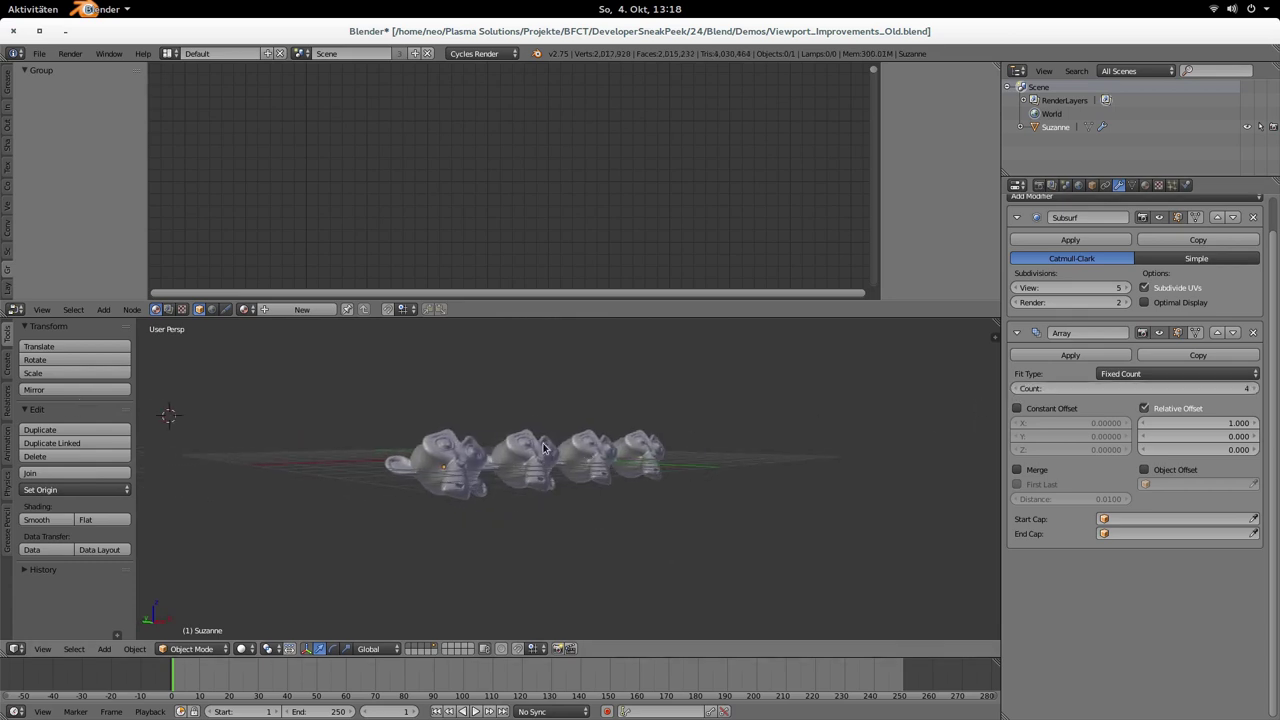
{"action": "middle_click_drag", "start_coordinate": [497, 415], "coordinate": [640, 415]}
{"action": "left_click", "coordinate": [1019, 388]}
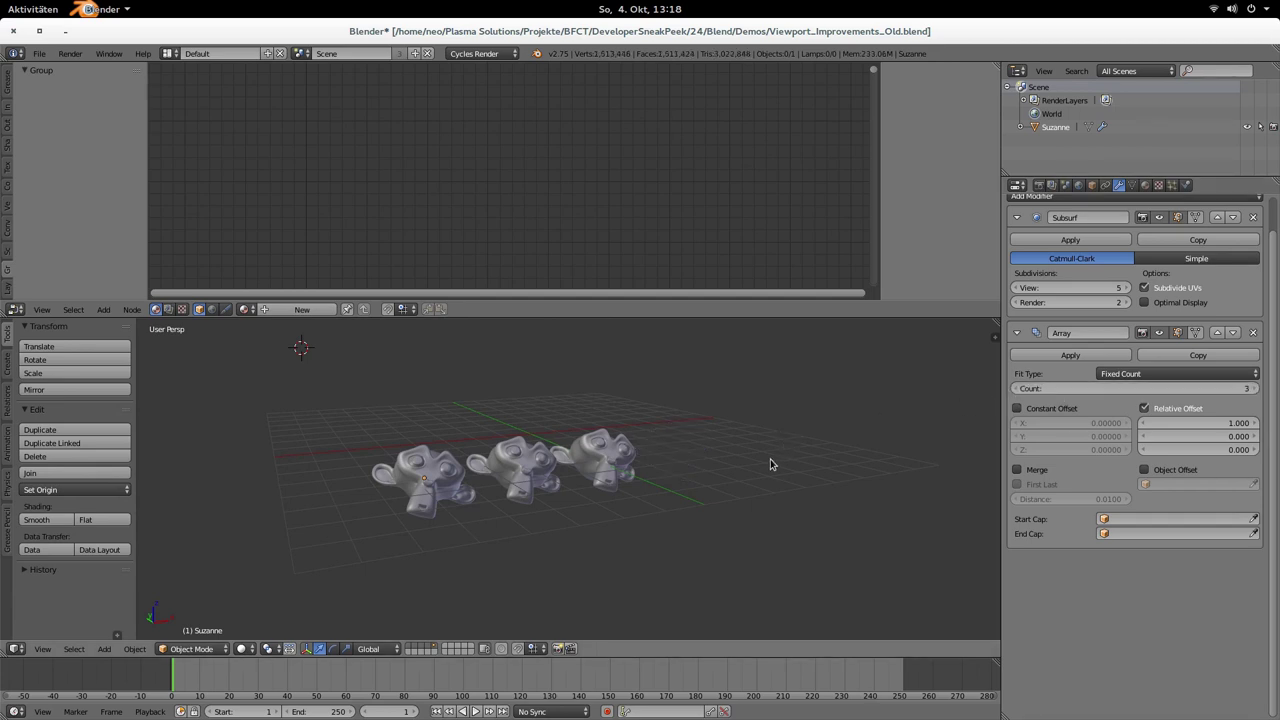
{"action": "middle_click_drag", "start_coordinate": [437, 429], "coordinate": [517, 406]}
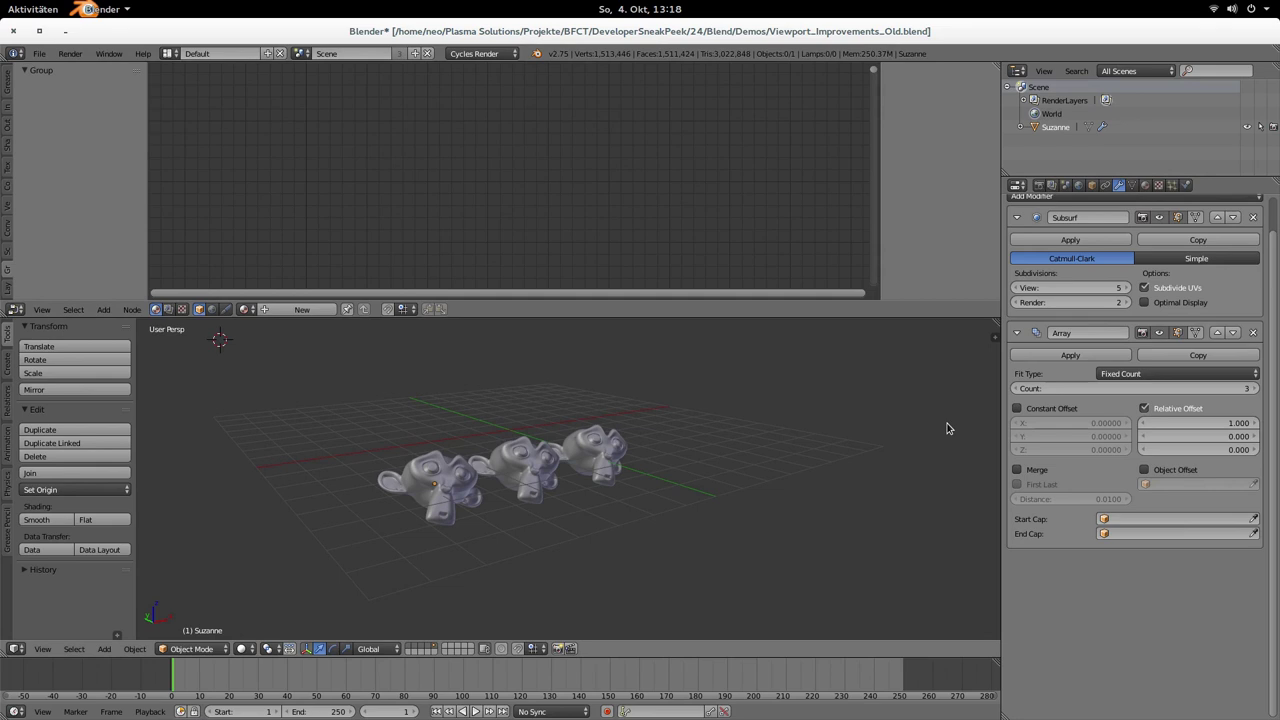
{"action": "key", "text": "alt+Tab"}
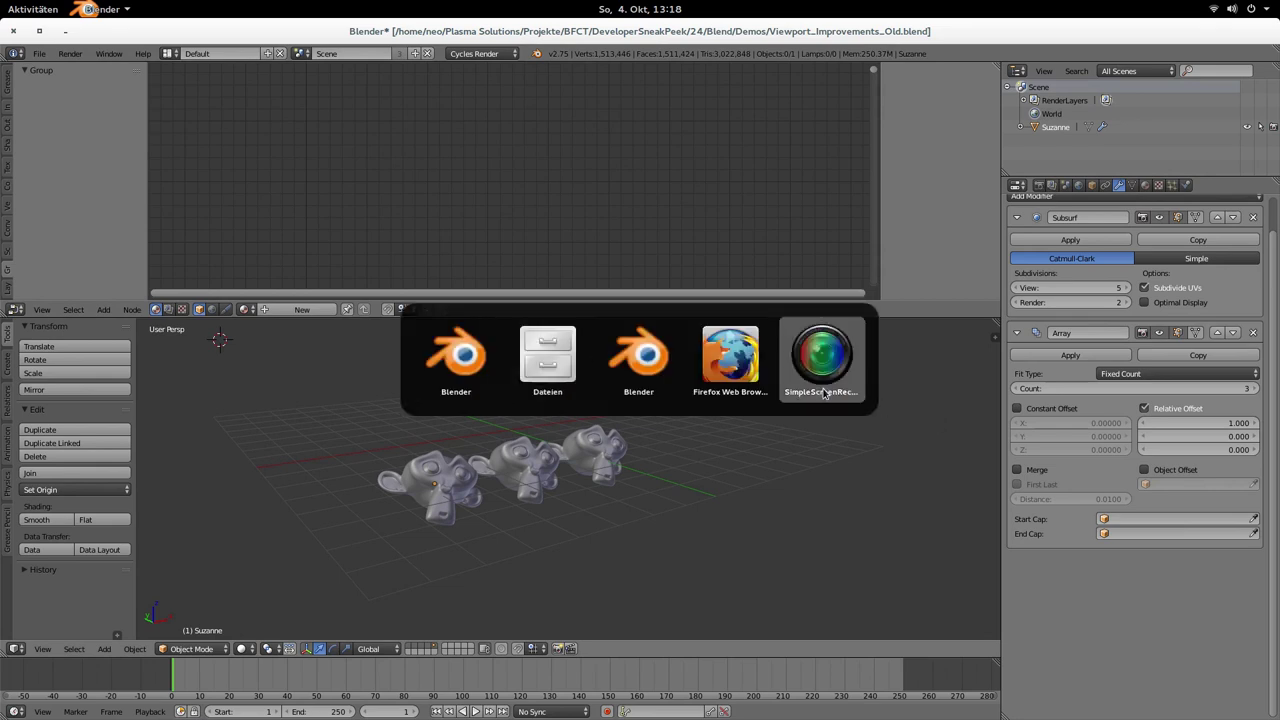
- Switch to the Blender 2.76 window and dismiss its splash screen to view the Suzanne array
{"action": "left_click", "coordinate": [643, 366]}
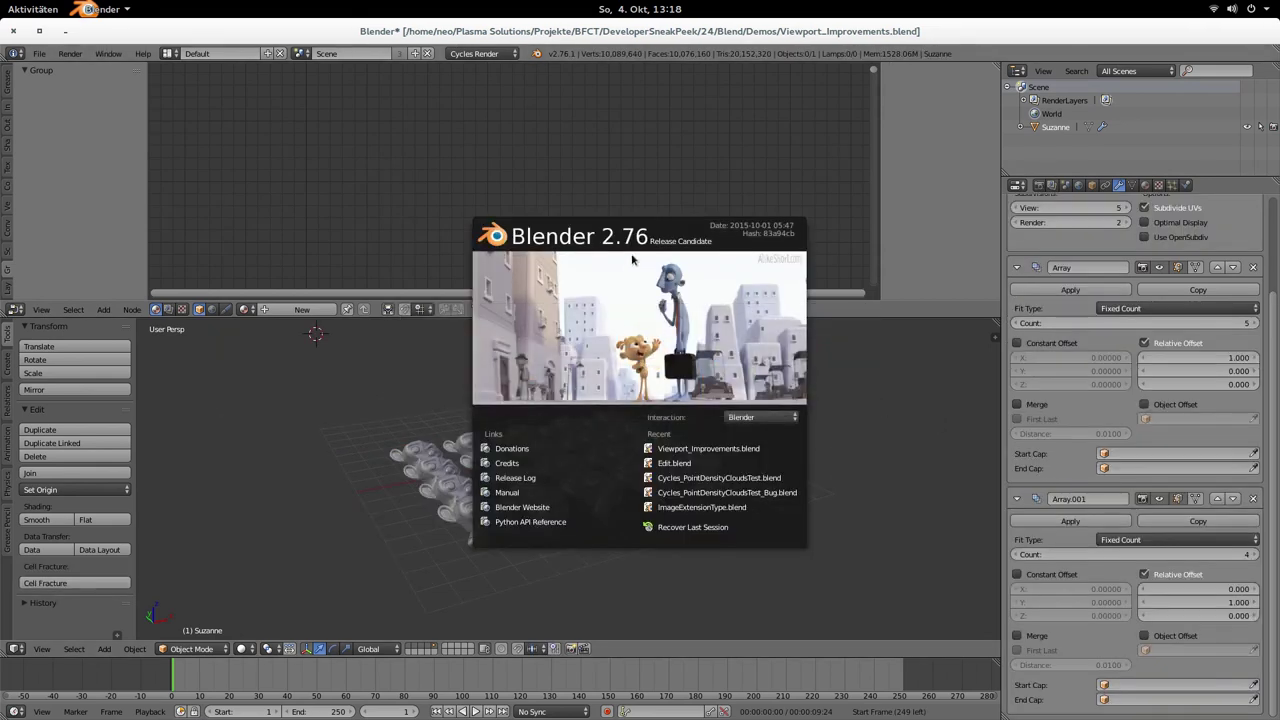
{"action": "left_click", "coordinate": [728, 358]}
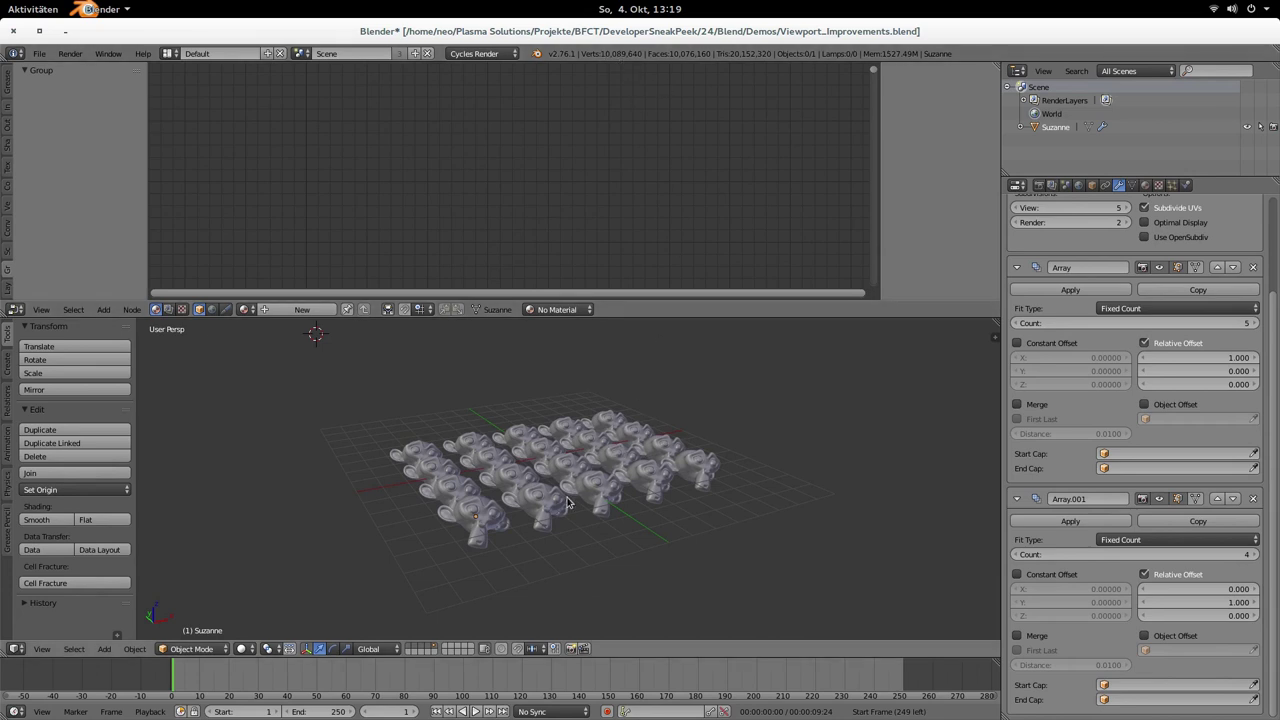
{"action": "middle_click_drag", "start_coordinate": [580, 551], "coordinate": [632, 565]}
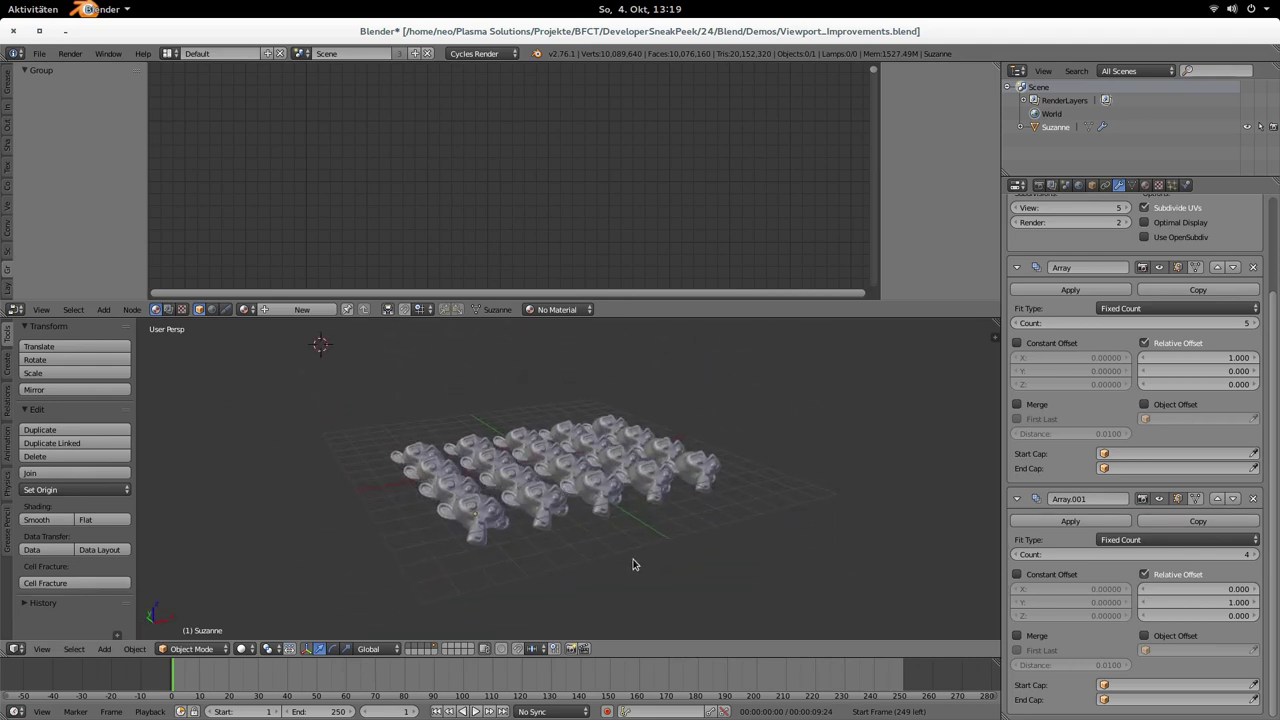
- Raise the second array's count to 5, then drop it back to 4 for a 20-monkey grid
{"action": "left_click_drag", "start_coordinate": [1135, 554], "coordinate": [1135, 554]}
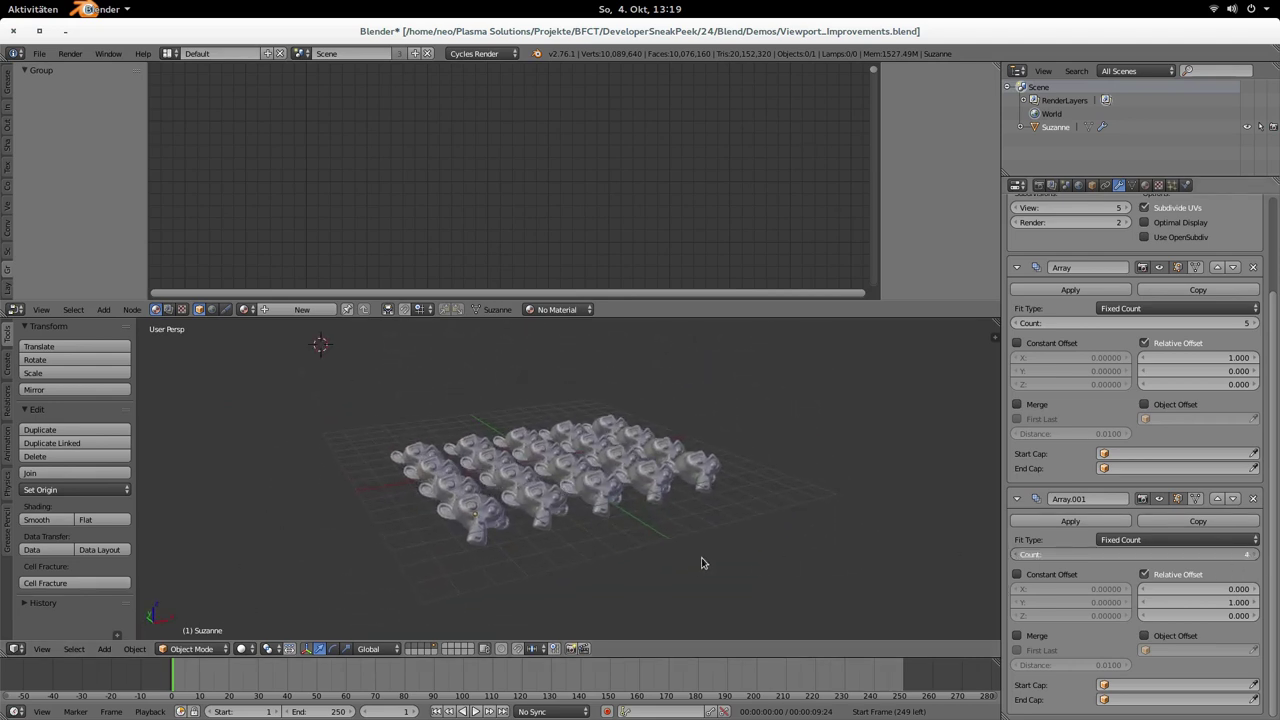
{"action": "left_click_drag", "start_coordinate": [670, 551], "coordinate": [634, 549]}
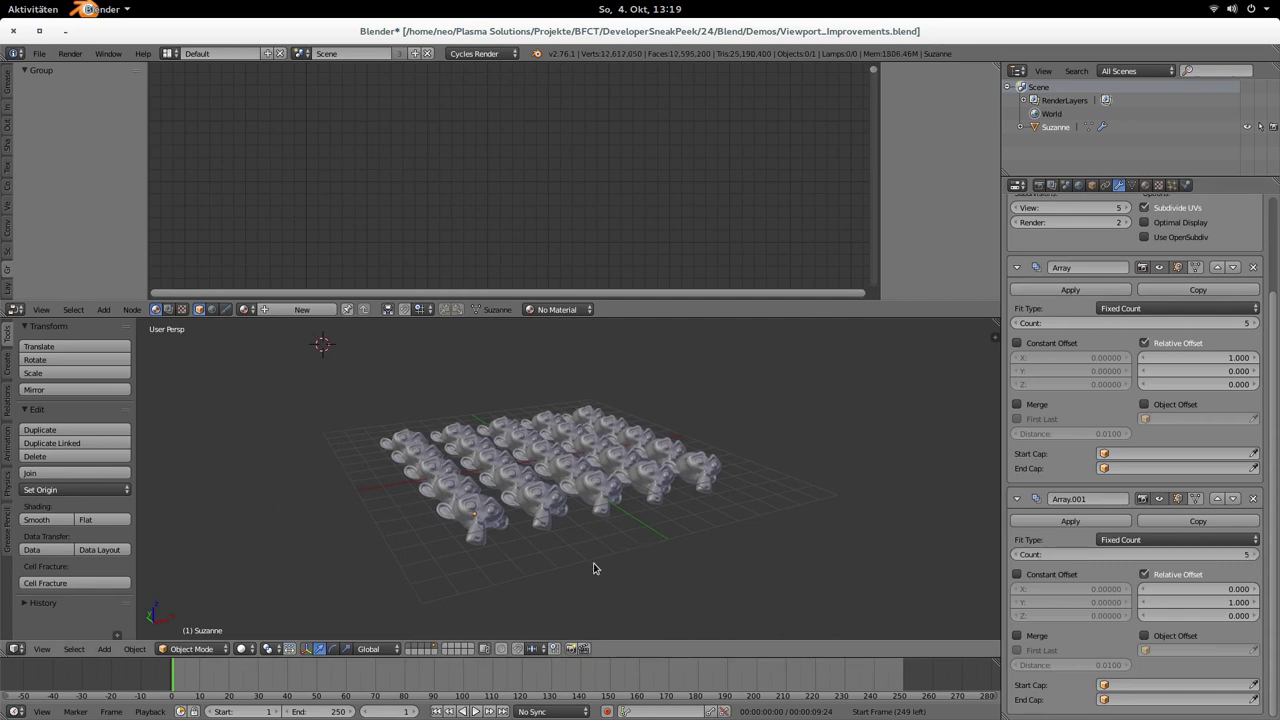
{"action": "middle_click_drag", "start_coordinate": [594, 566], "coordinate": [605, 330]}
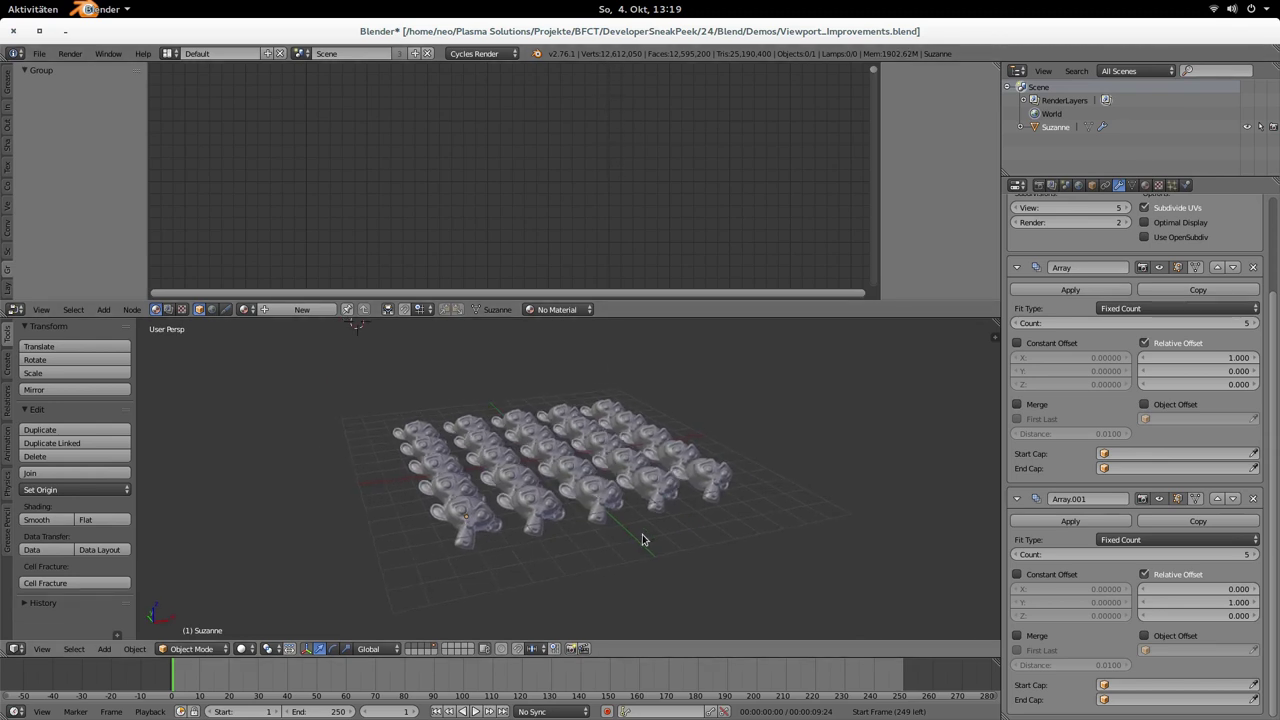
{"action": "left_click", "coordinate": [1018, 556]}
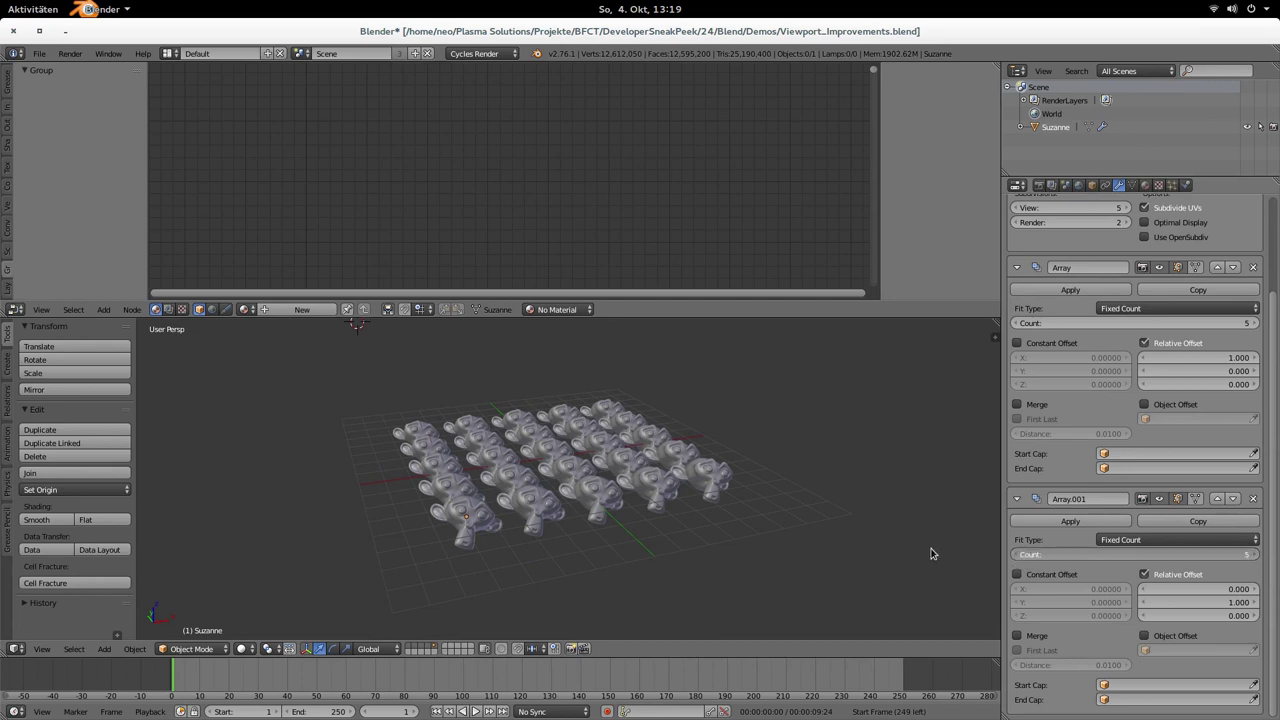
{"action": "scroll", "coordinate": [611, 563], "scroll_direction": "up", "scroll_amount": 4}
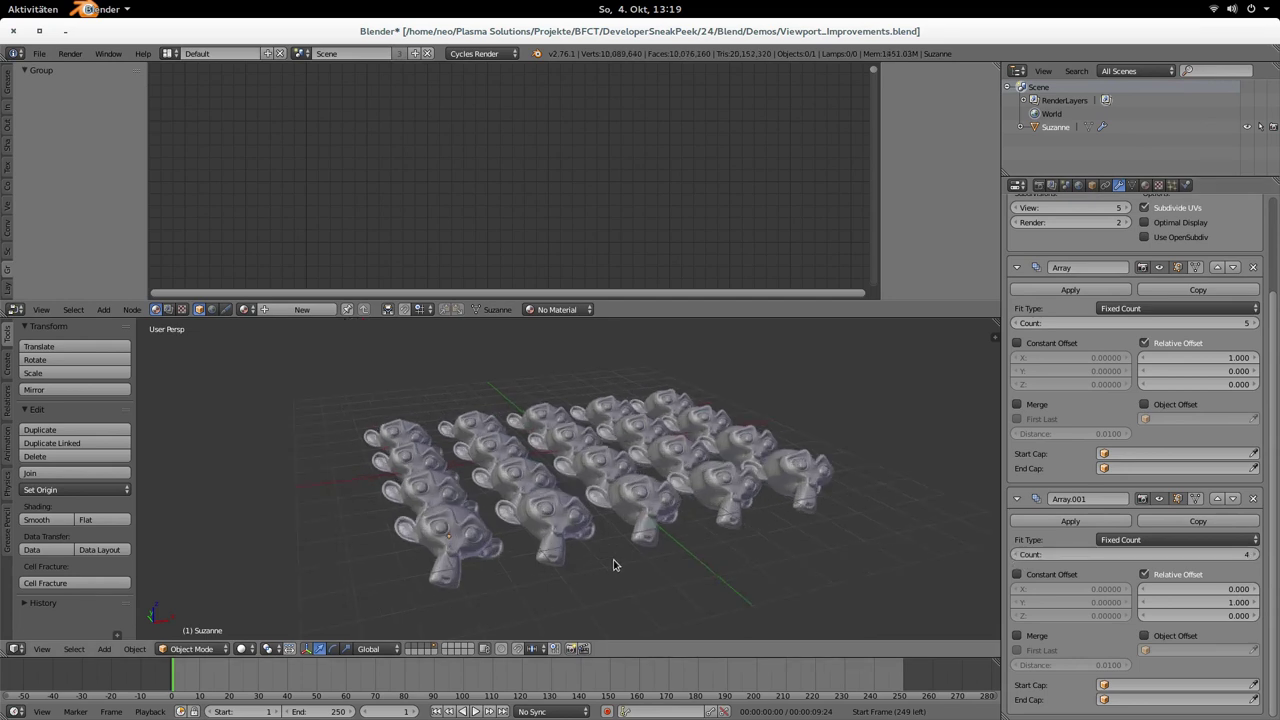
{"action": "mouse_move", "coordinate": [606, 571]}
{"action": "middle_mouse_down"}
{"action": "mouse_move", "coordinate": [634, 534]}
{"action": "mouse_move", "coordinate": [601, 581]}
{"action": "middle_mouse_up"}
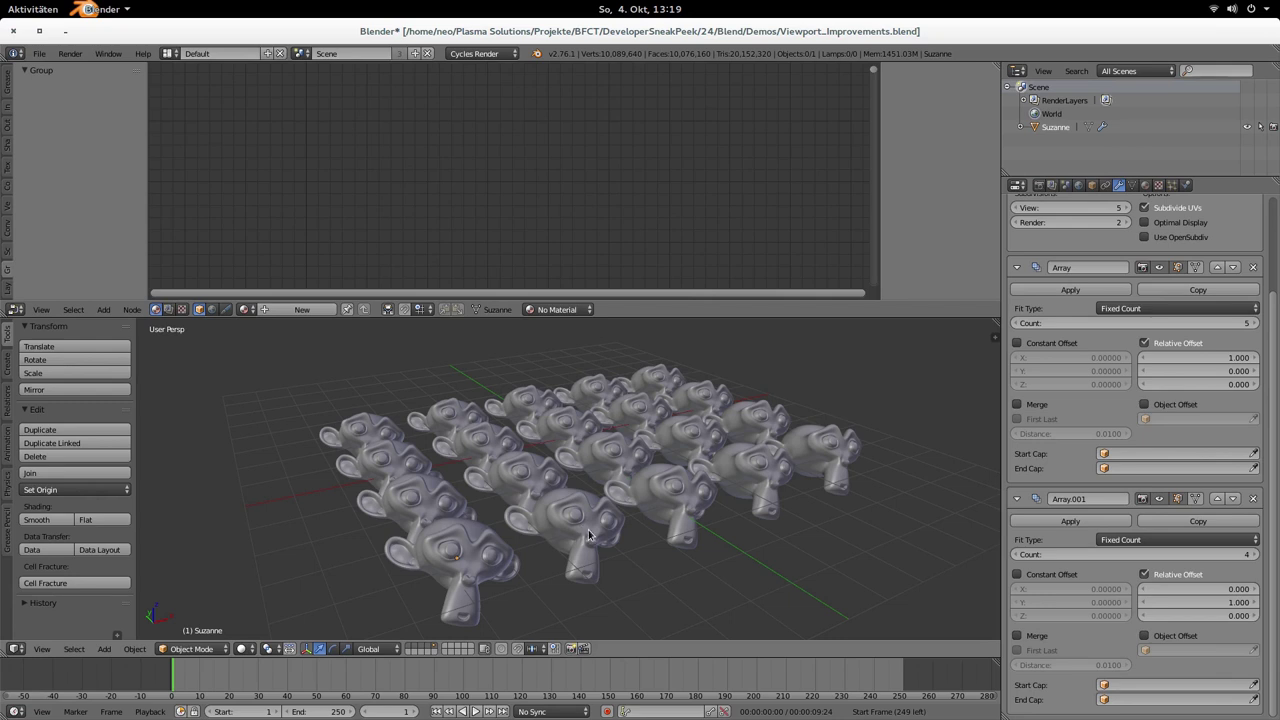
- Select the Suzanne array, orbit to a front view of the monkey grid, then deselect it
{"action": "right_click", "coordinate": [590, 535]}
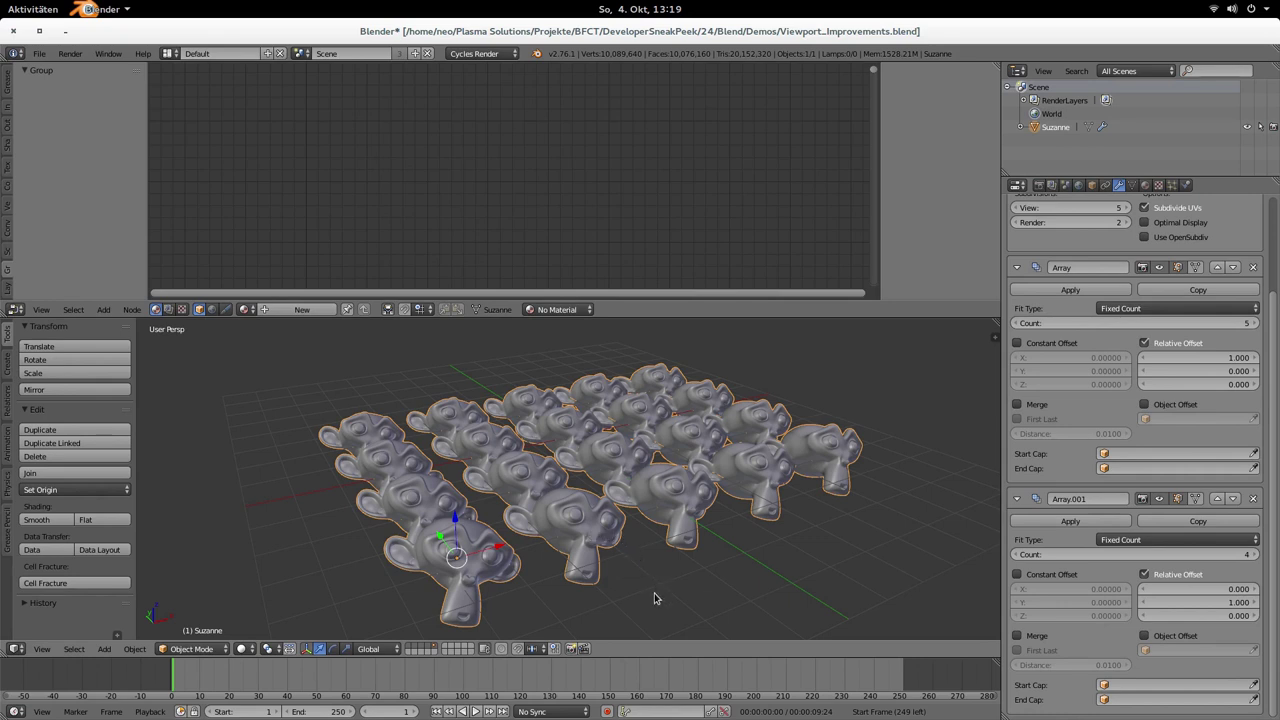
{"action": "middle_click_drag", "start_coordinate": [648, 604], "coordinate": [655, 518]}
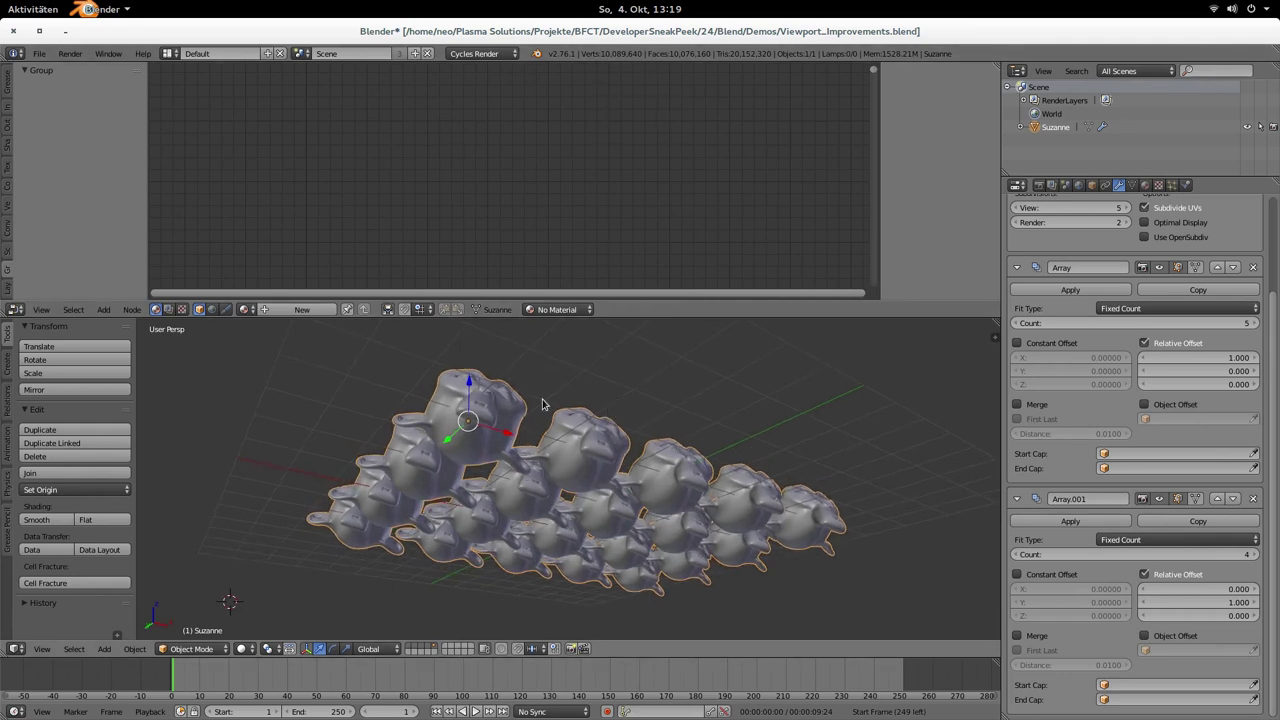
{"action": "middle_click_drag", "start_coordinate": [545, 405], "coordinate": [565, 505]}
{"action": "key", "text": "a"}
{"action": "key", "text": "a"}
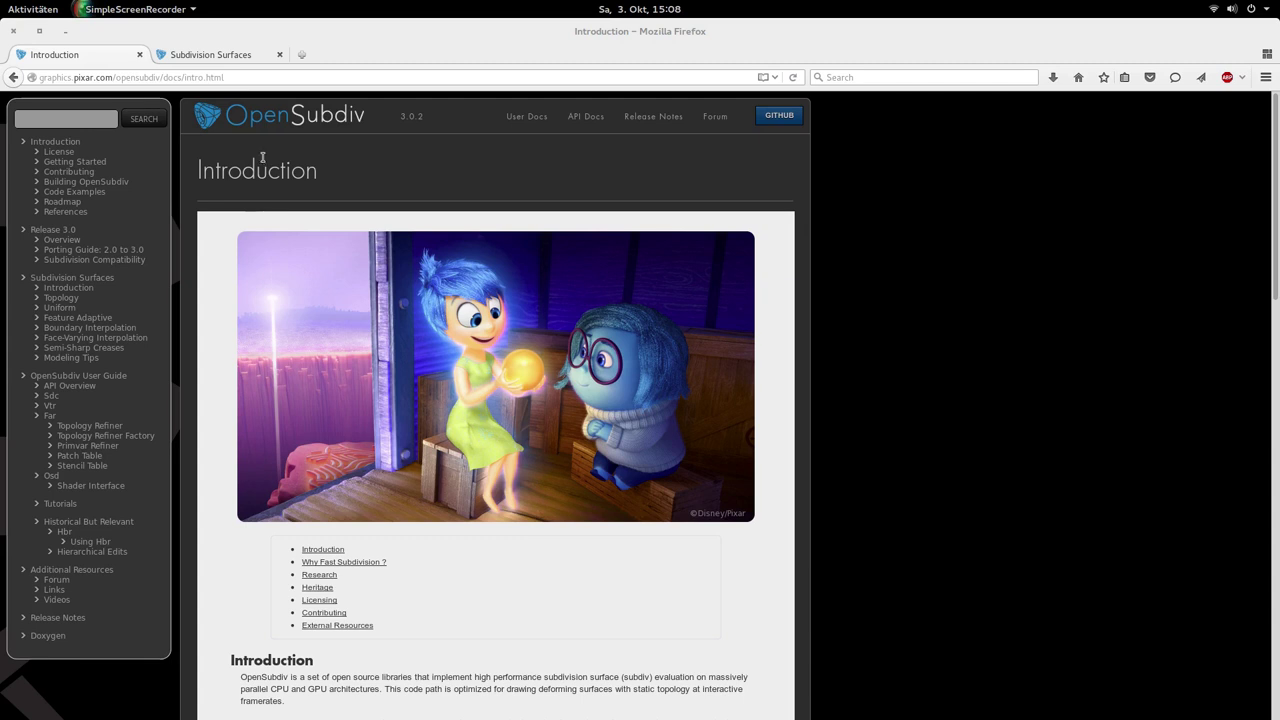
- Switch to the Subdivision Surfaces tab and scroll down to the Arbitrary Topology illustrations
{"action": "left_click", "coordinate": [219, 60]}
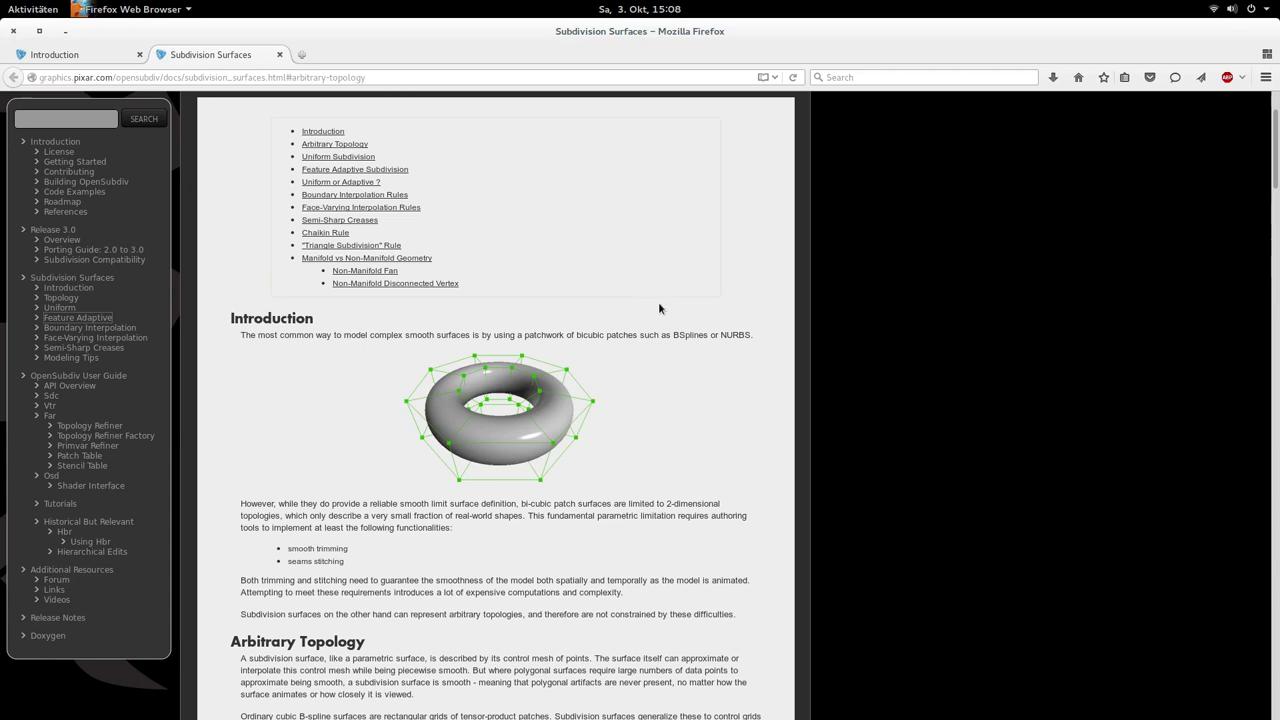
{"action": "scroll", "coordinate": [576, 338], "scroll_direction": "down", "scroll_amount": 4}
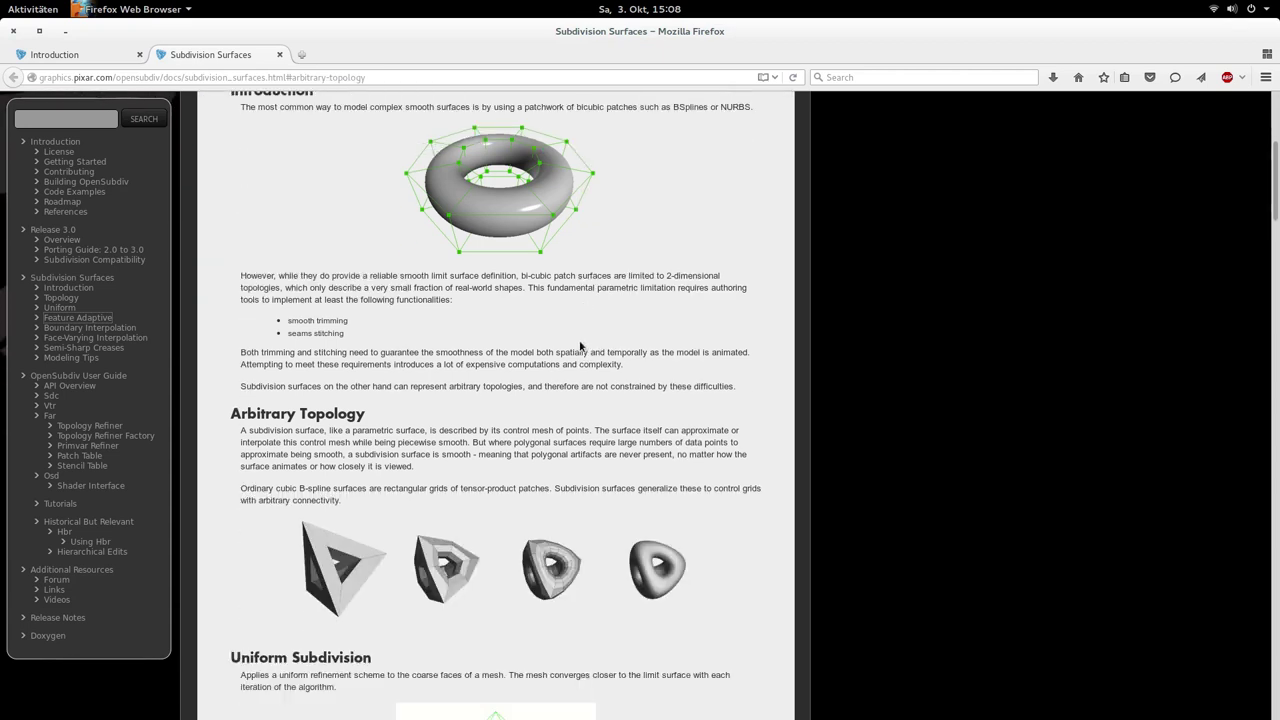
{"action": "scroll", "coordinate": [586, 345], "scroll_direction": "down", "scroll_amount": 1}
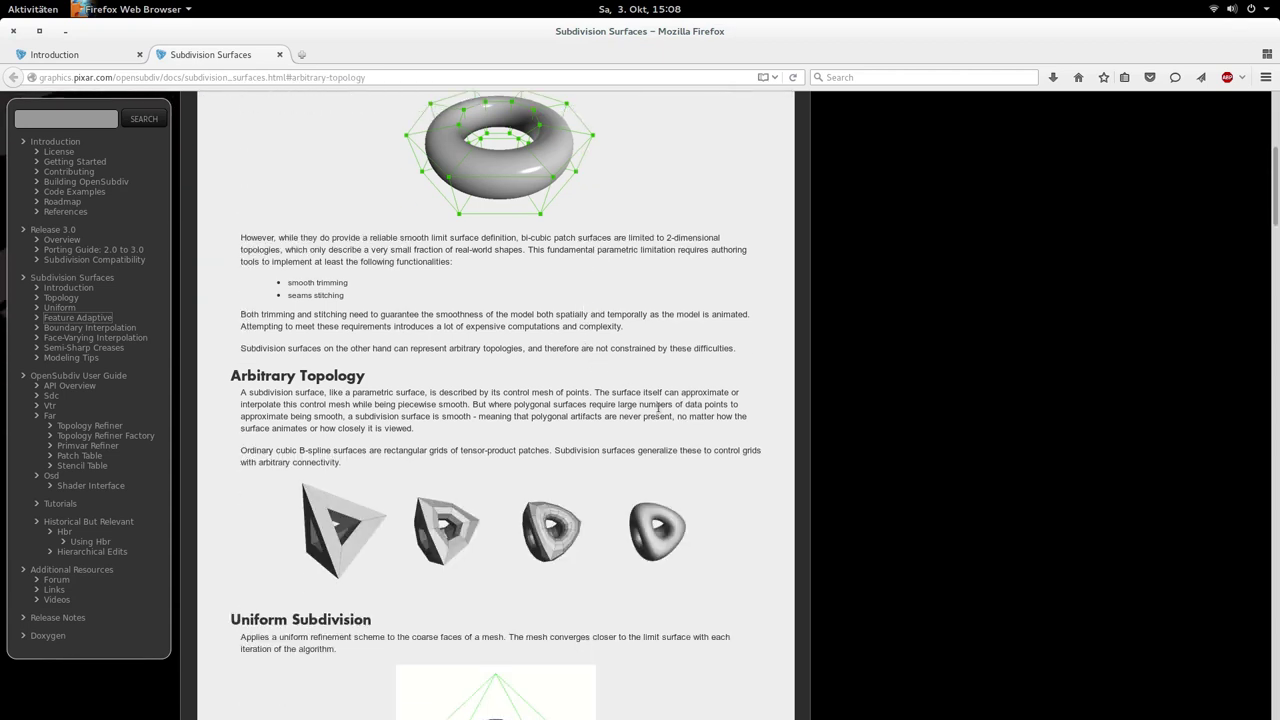
{"action": "scroll", "coordinate": [664, 414], "scroll_direction": "down", "scroll_amount": 1}
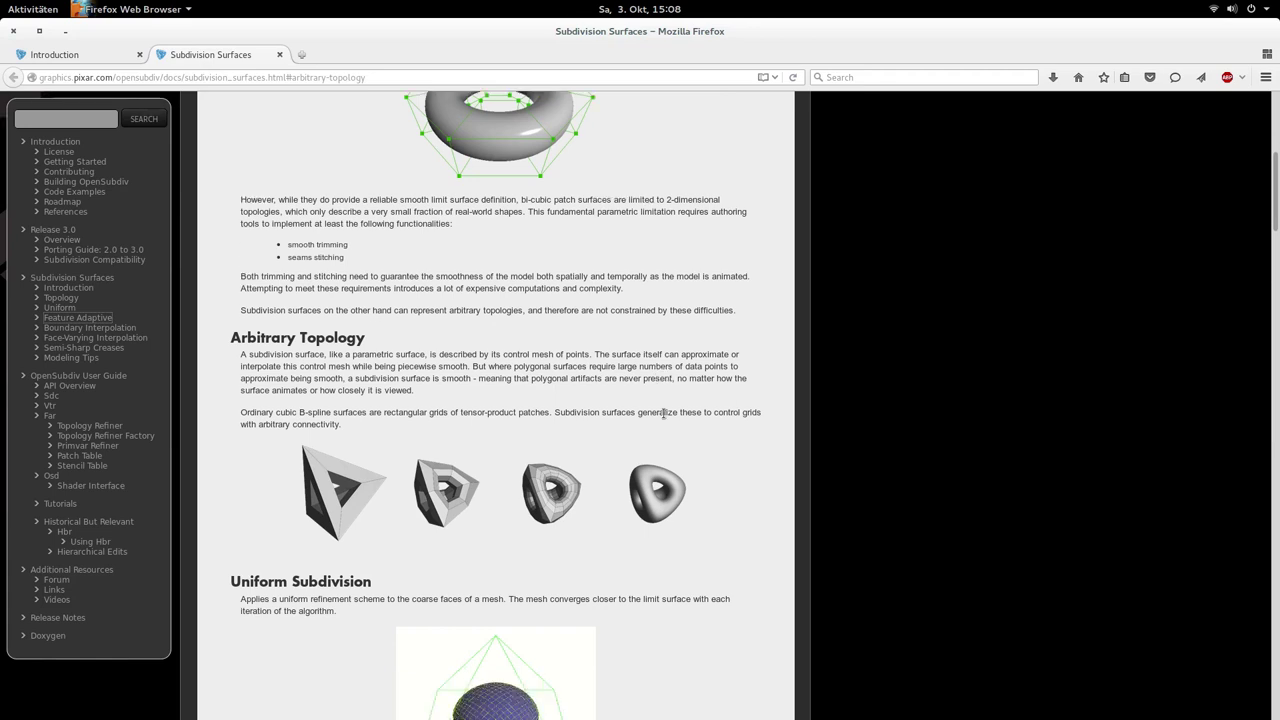
{"action": "scroll", "coordinate": [662, 416], "scroll_direction": "up", "scroll_amount": 2}
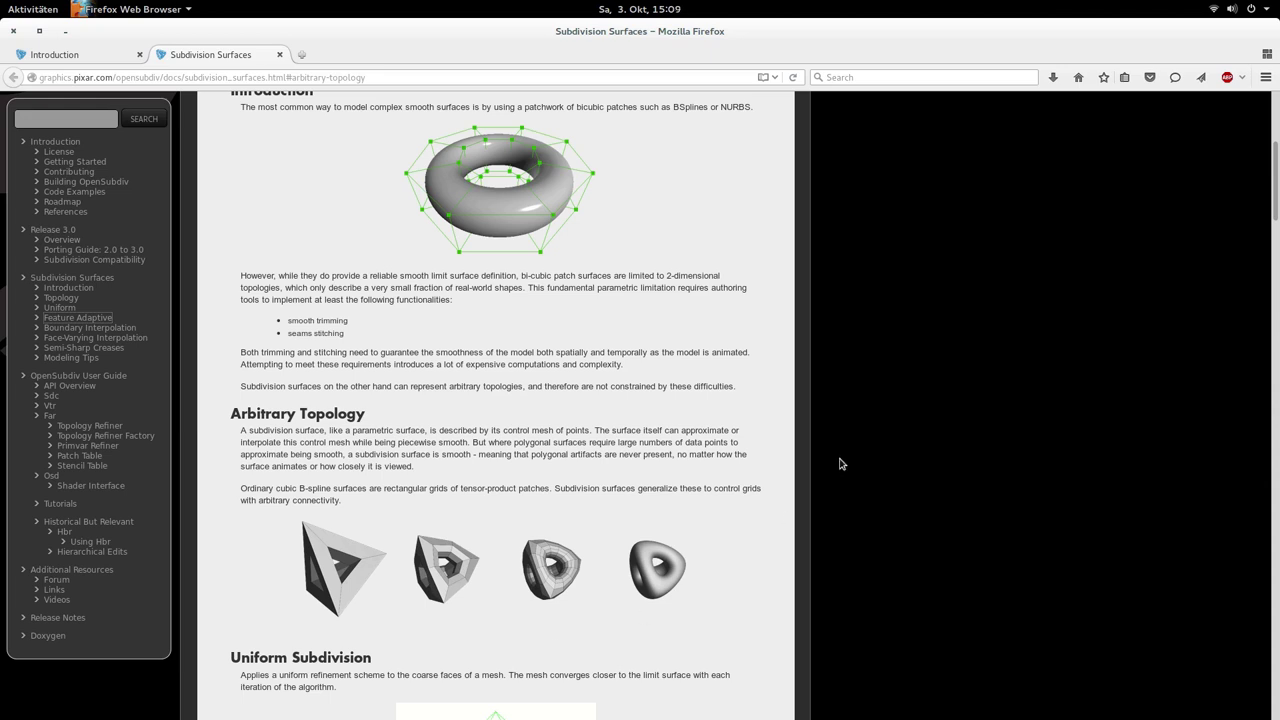
{"action": "scroll", "coordinate": [800, 462], "scroll_direction": "down", "scroll_amount": 3}
{"action": "scroll", "coordinate": [645, 515], "scroll_direction": "down", "scroll_amount": 4}
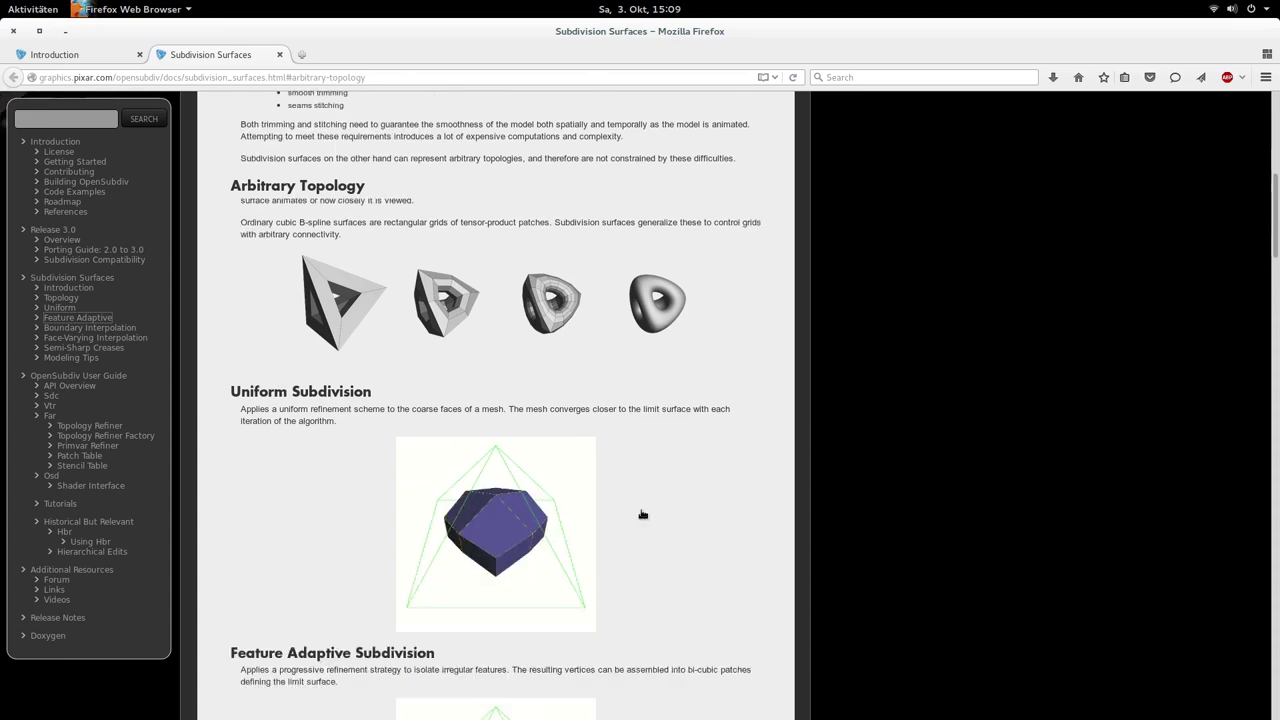
{"action": "scroll", "coordinate": [458, 556], "scroll_direction": "down", "scroll_amount": 1}
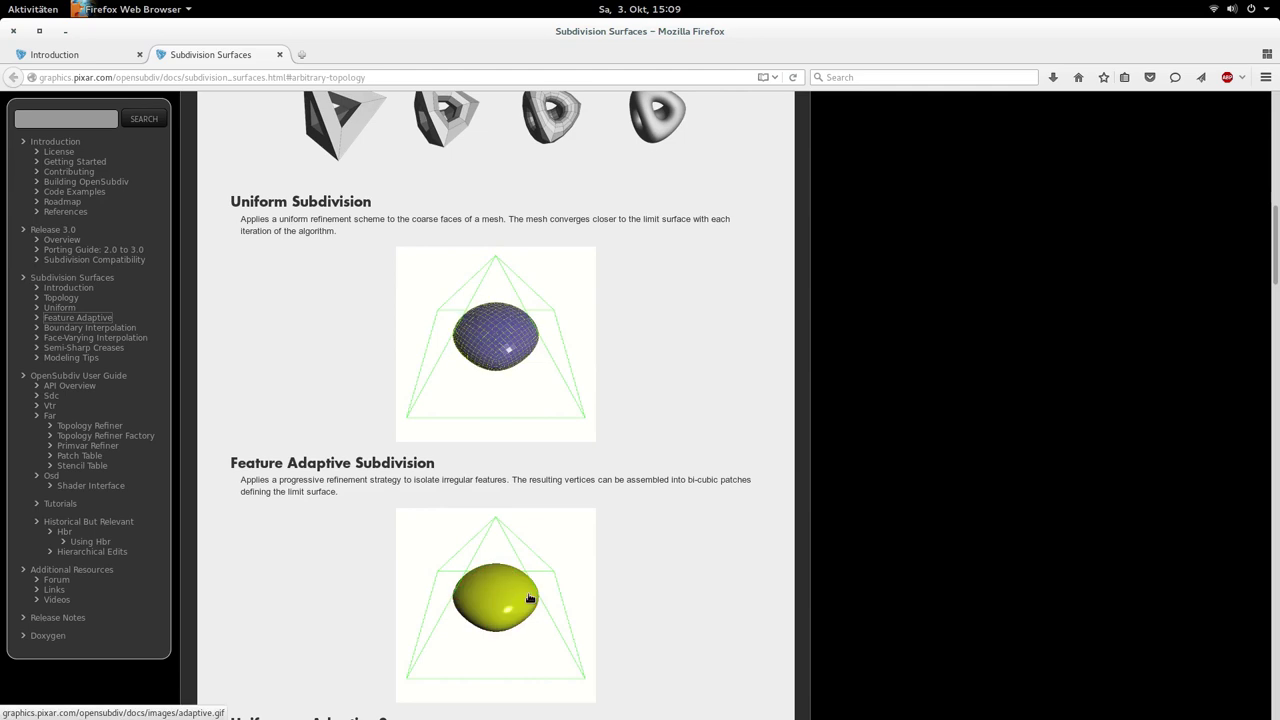
{"action": "scroll", "coordinate": [609, 580], "scroll_direction": "down", "scroll_amount": 1}
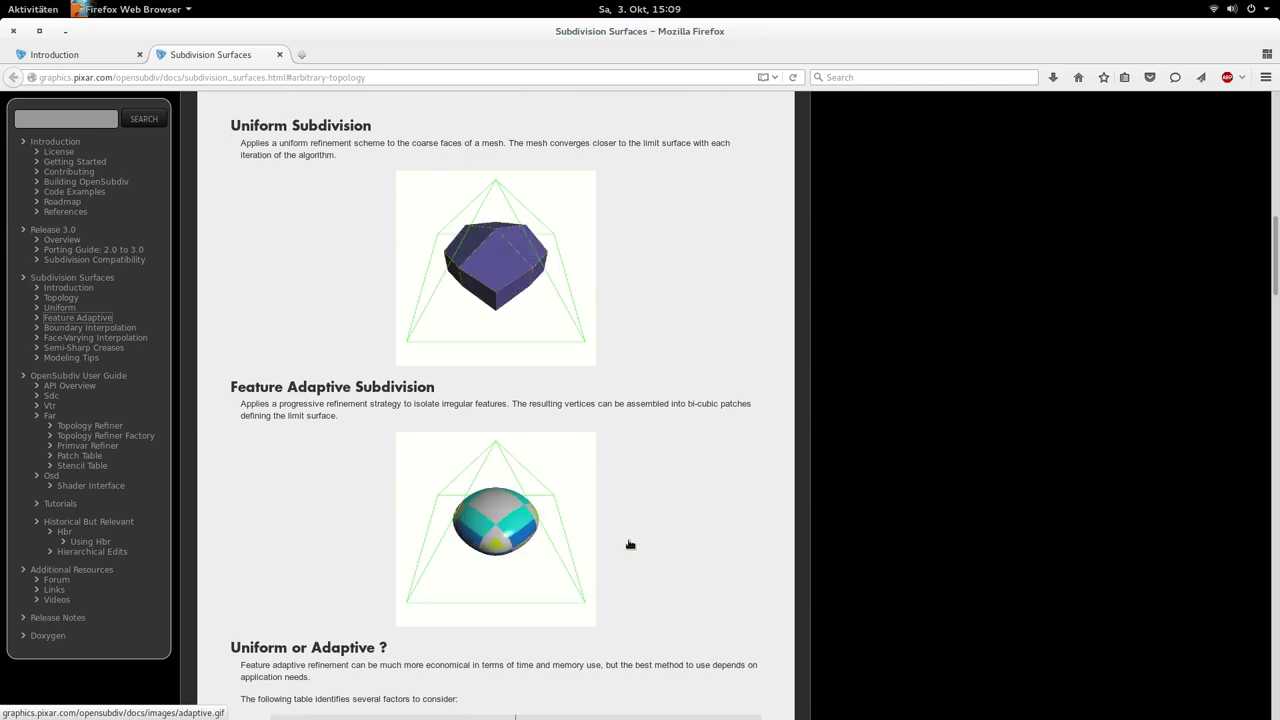
{"action": "scroll", "coordinate": [635, 538], "scroll_direction": "up", "scroll_amount": 5}
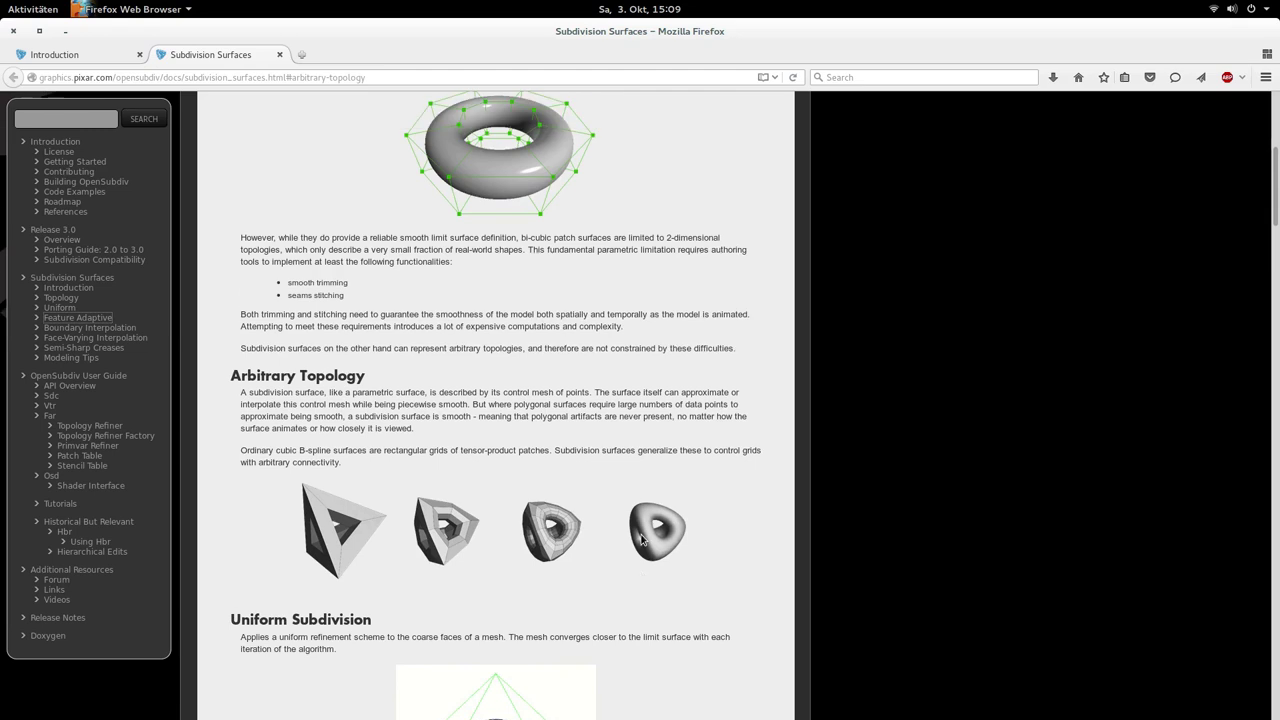
{"action": "scroll", "coordinate": [642, 540], "scroll_direction": "up", "scroll_amount": 1}
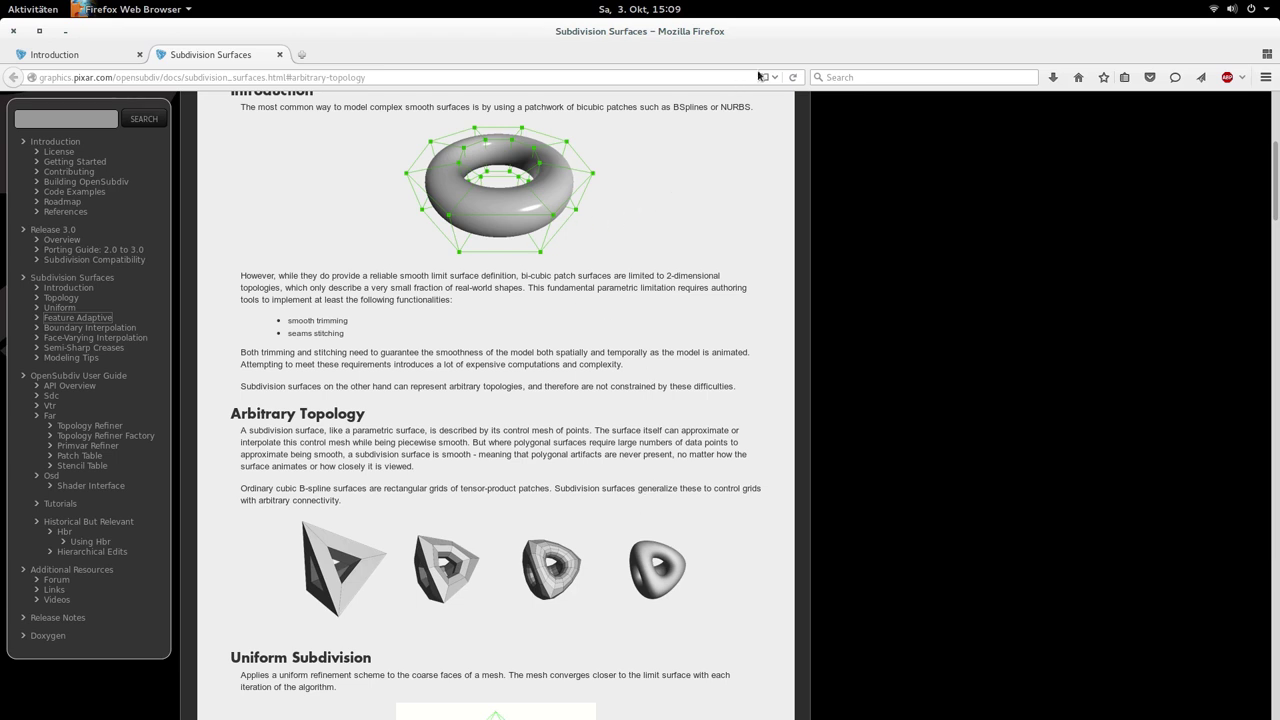
- Return to Blender, disable Subsurf.001's viewport display, and collapse the modifier panel
{"action": "left_click", "coordinate": [64, 32]}
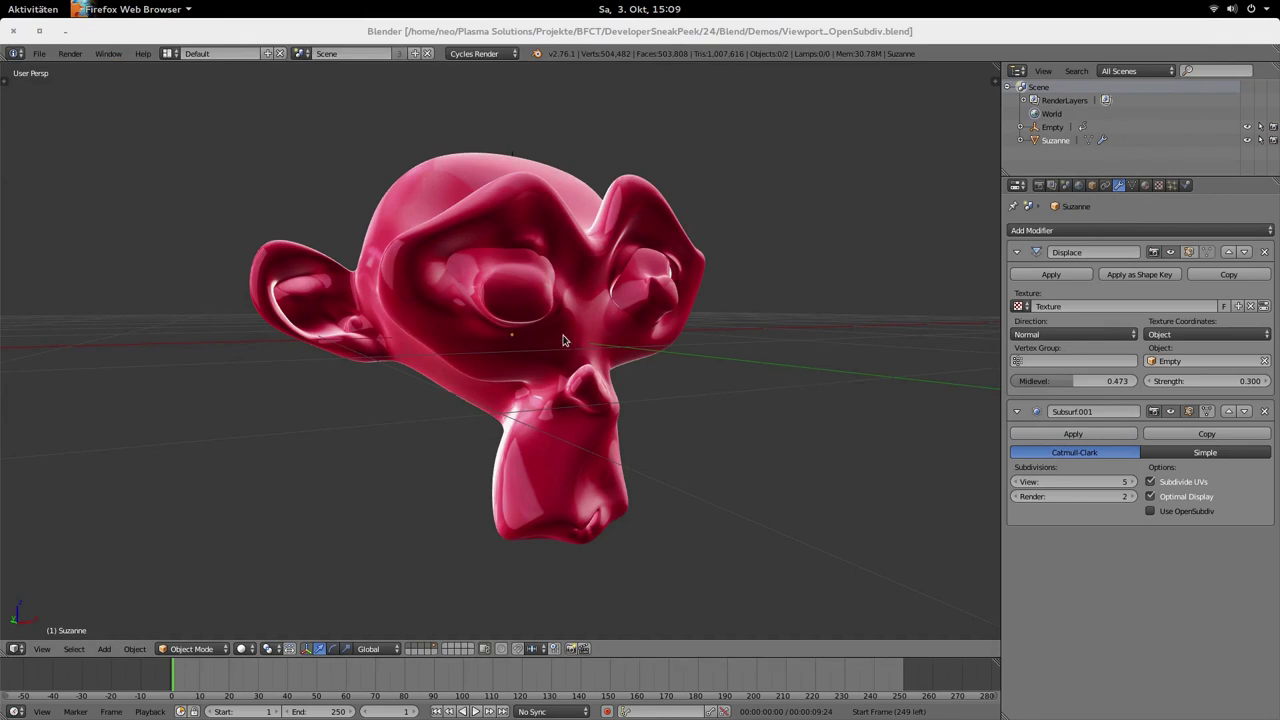
{"action": "middle_click_drag", "start_coordinate": [877, 334], "coordinate": [851, 334]}
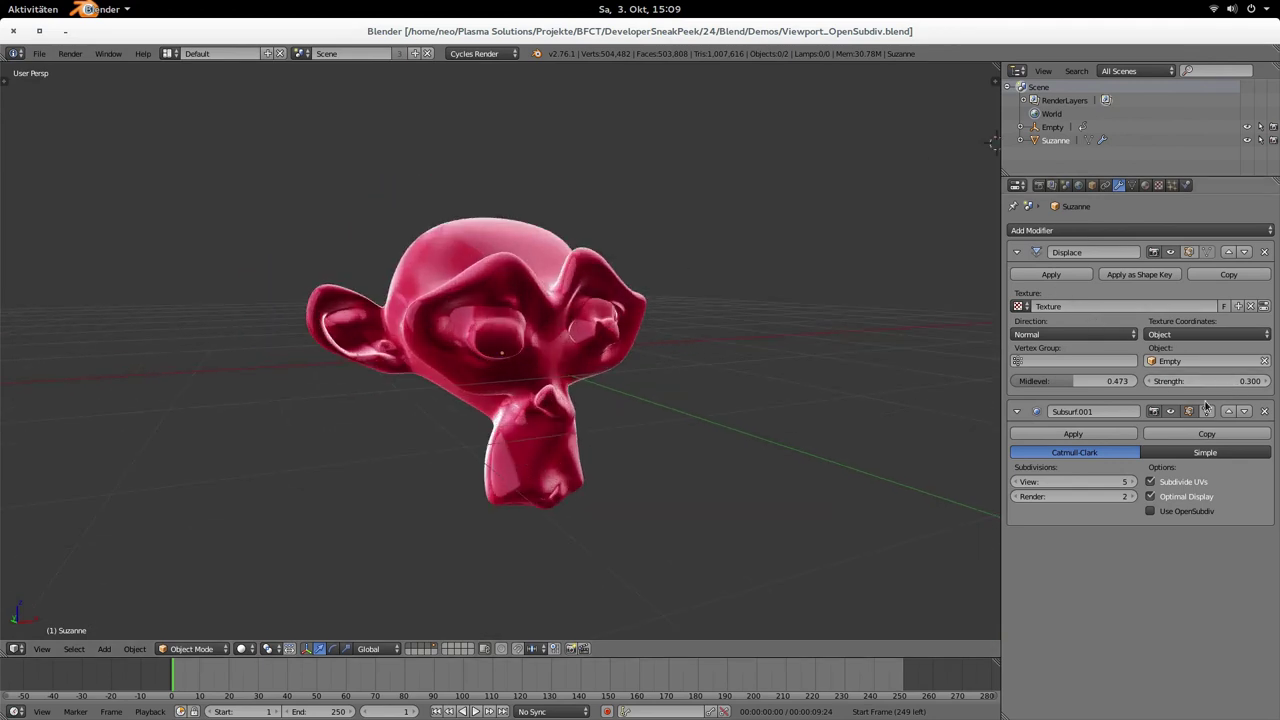
{"action": "left_click", "coordinate": [1172, 412]}
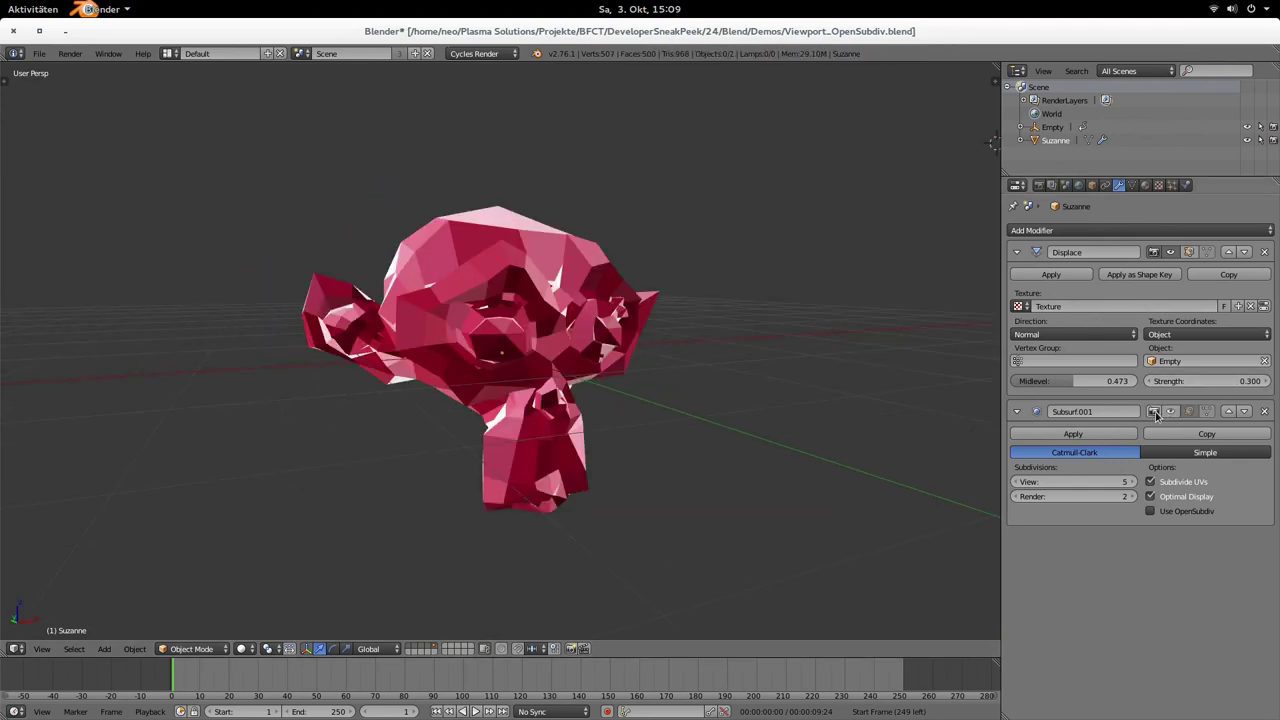
{"action": "left_click", "coordinate": [1017, 411]}
{"action": "mouse_move", "coordinate": [700, 358]}
{"action": "middle_mouse_down"}
{"action": "mouse_move", "coordinate": [668, 371]}
{"action": "mouse_move", "coordinate": [597, 360]}
{"action": "mouse_move", "coordinate": [702, 356]}
{"action": "middle_mouse_up"}
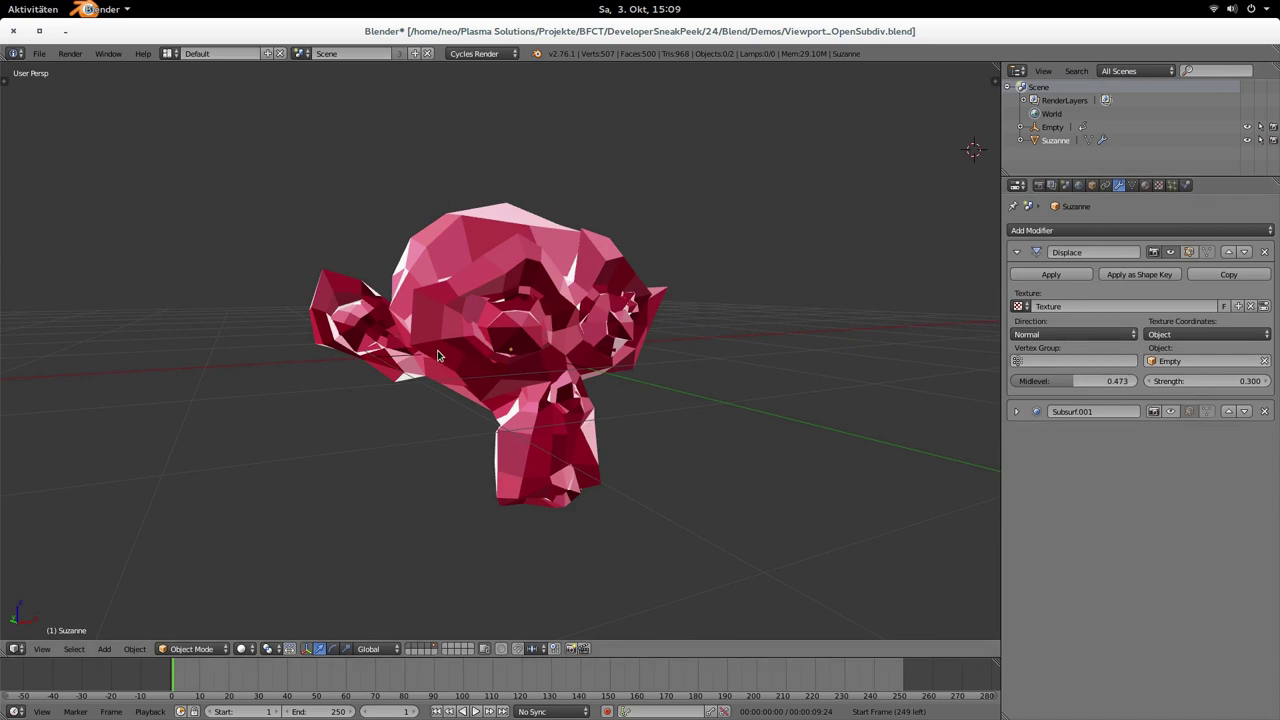
- Play the faceted monkey's displacement animation, stop it, and step back a few frames
{"action": "key", "text": "alt+a"}
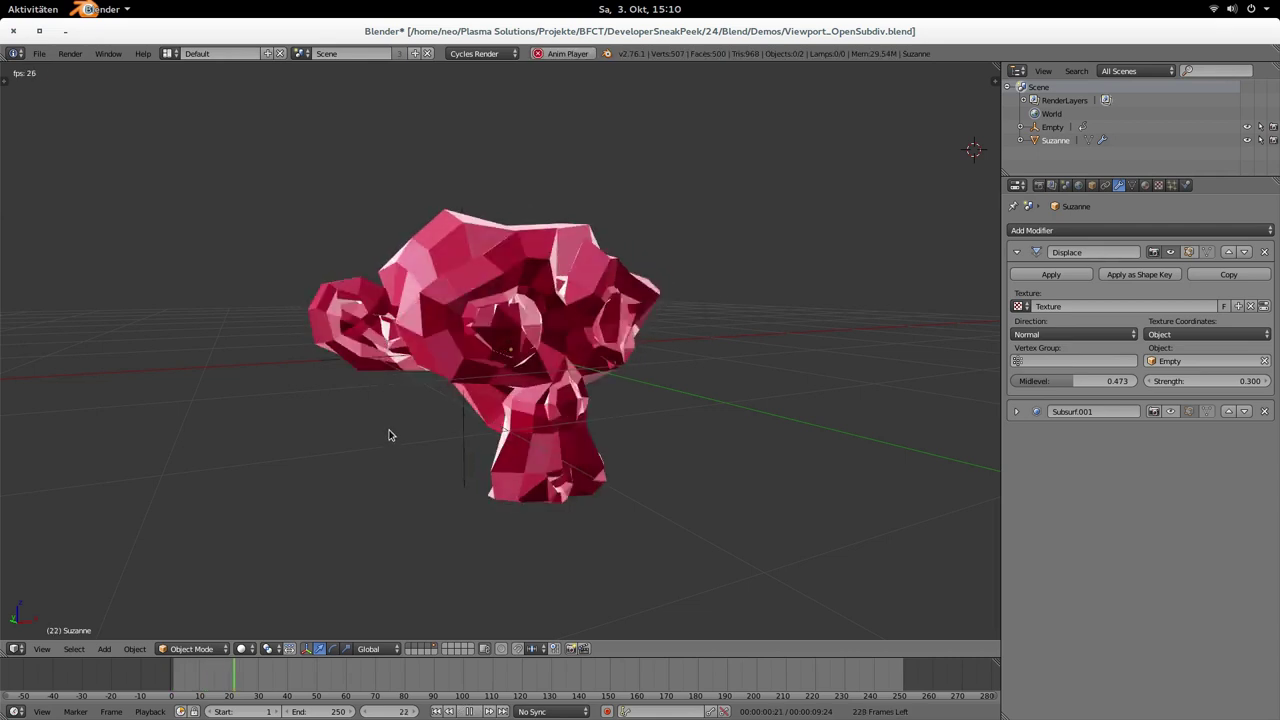
{"action": "key", "text": "alt+a"}
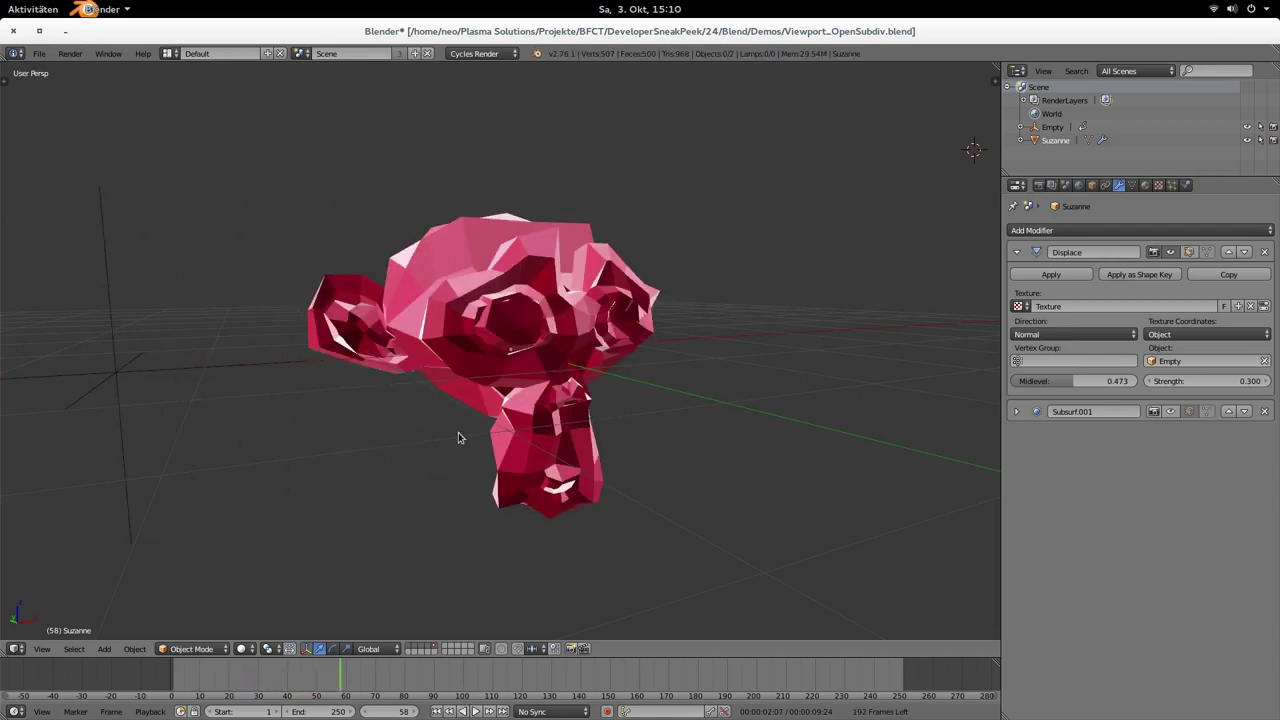
{"action": "key", "text": "Left"}
{"action": "key", "text": "Left"}
{"action": "key", "text": "Left"}
{"action": "key", "text": "Left"}
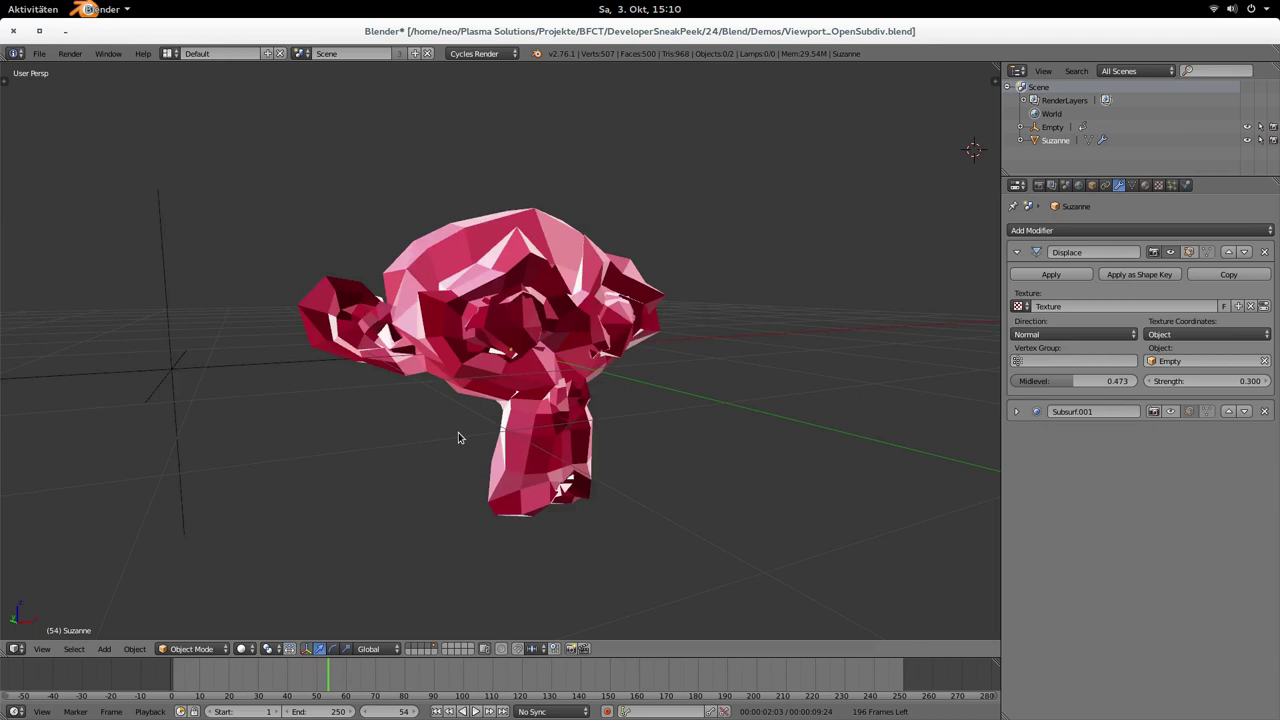
{"action": "key", "text": "Left"}
{"action": "key", "text": "Left"}
{"action": "key", "text": "Left"}
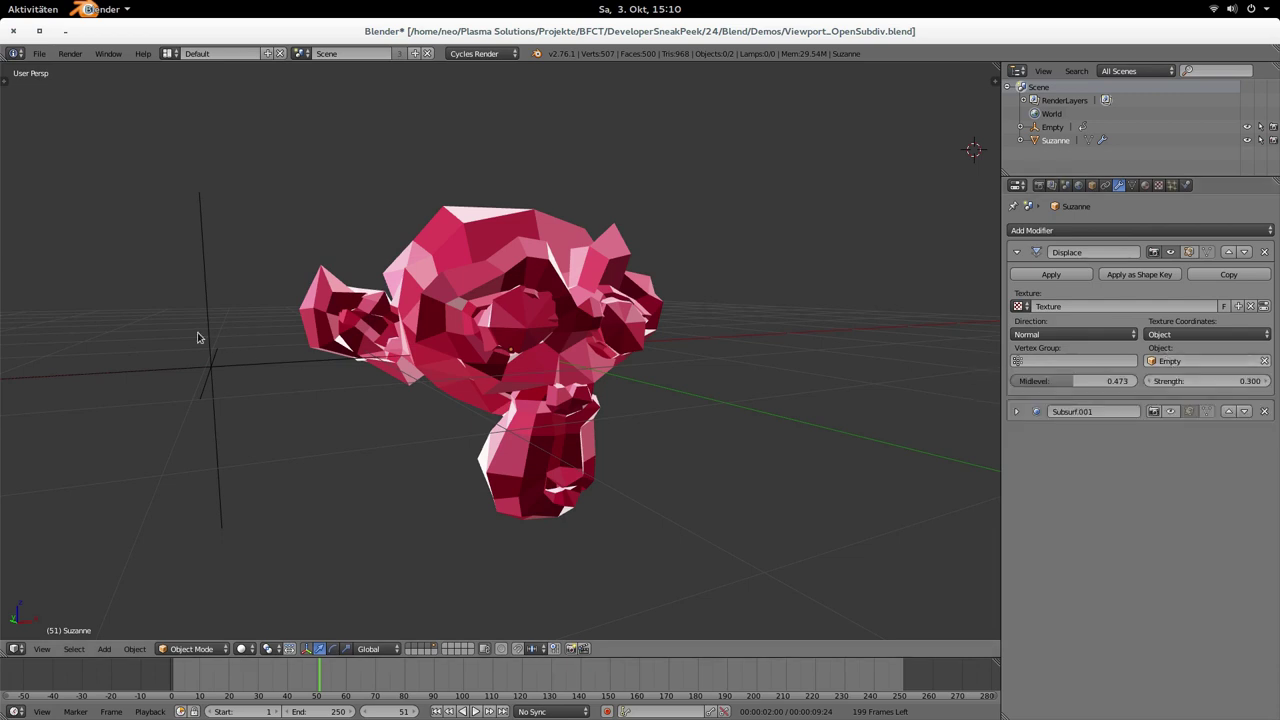
- Re-enable and expand Subsurf.001 in the viewport, then play the smooth monkey animation
{"action": "key", "text": "Escape"}
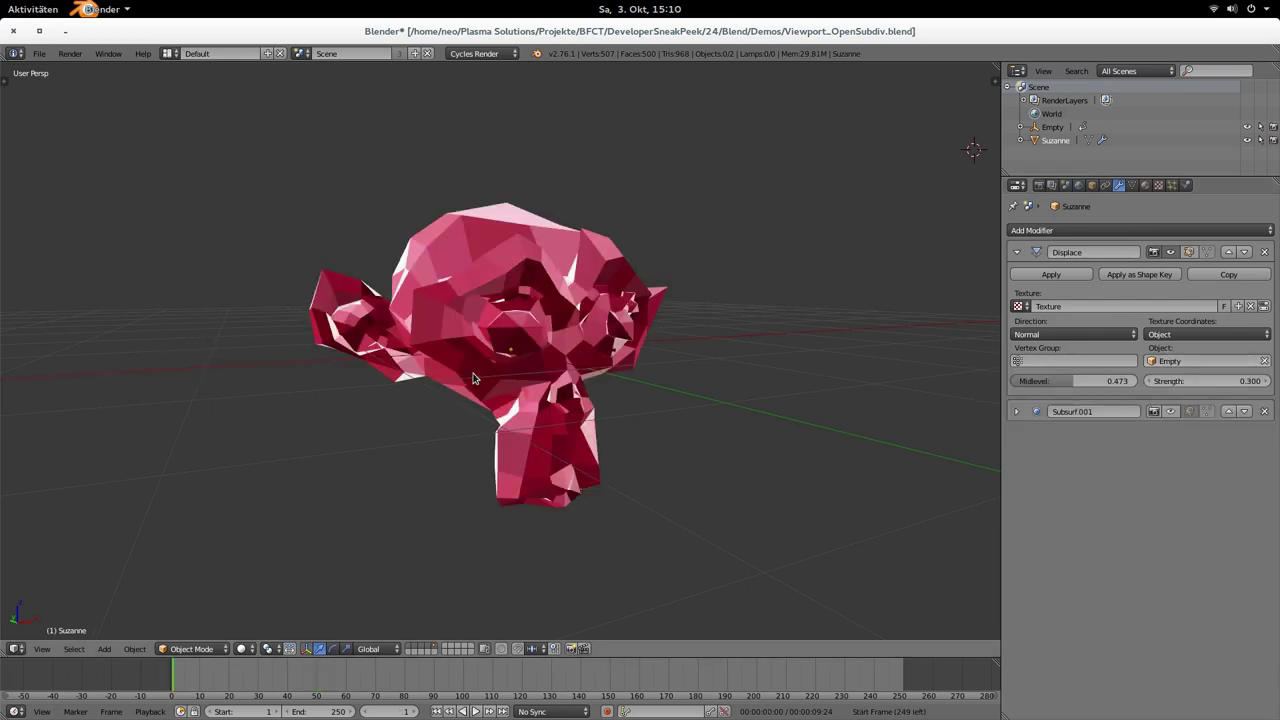
{"action": "left_click", "coordinate": [1171, 411]}
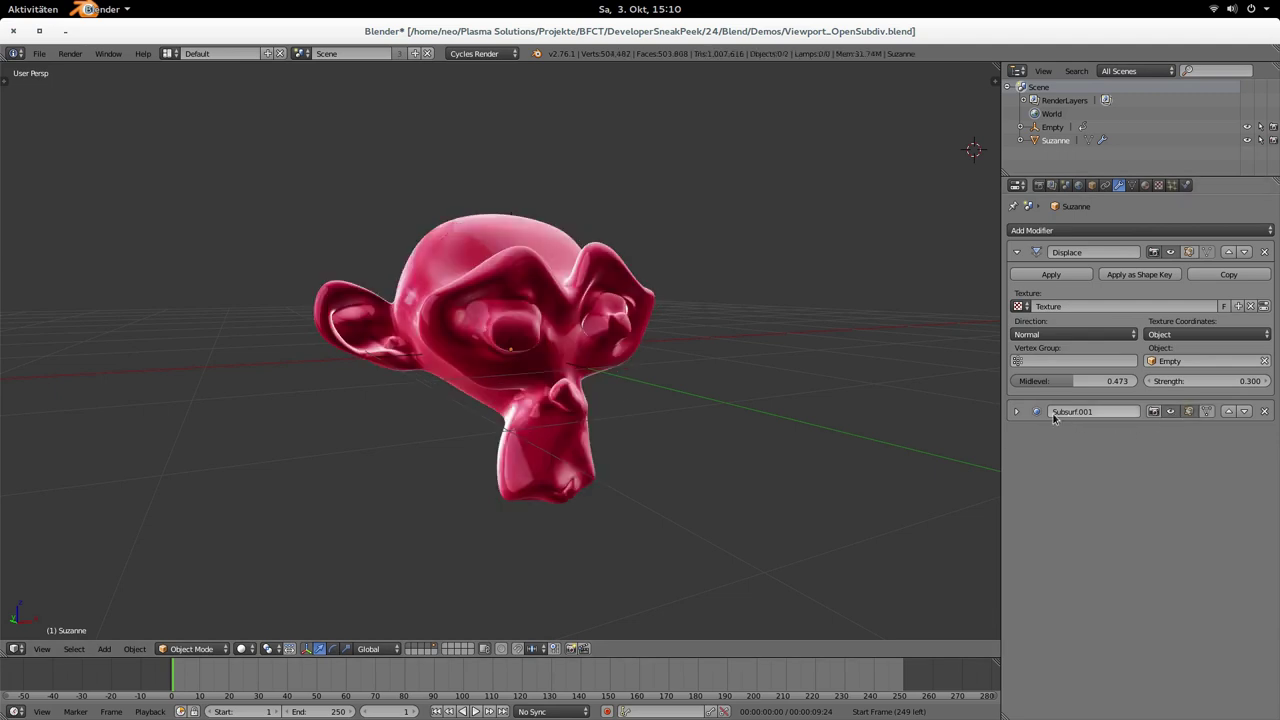
{"action": "left_click", "coordinate": [1016, 411]}
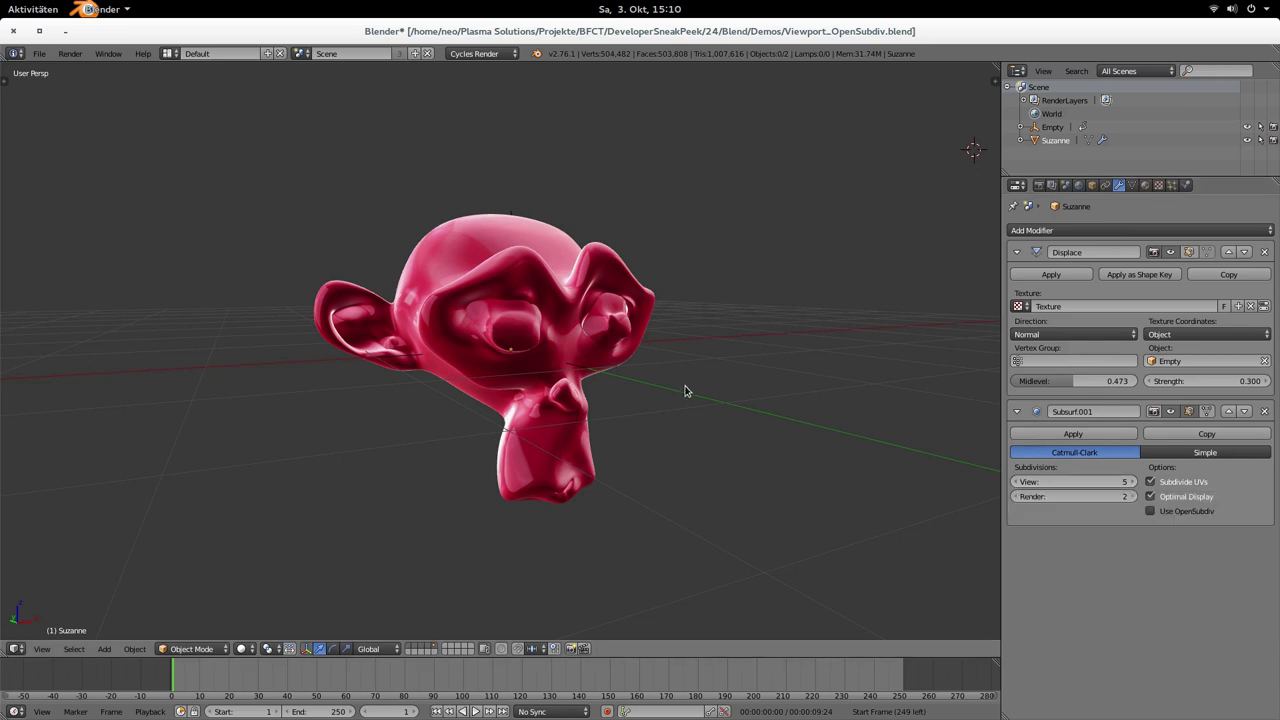
{"action": "key", "text": "alt+a"}
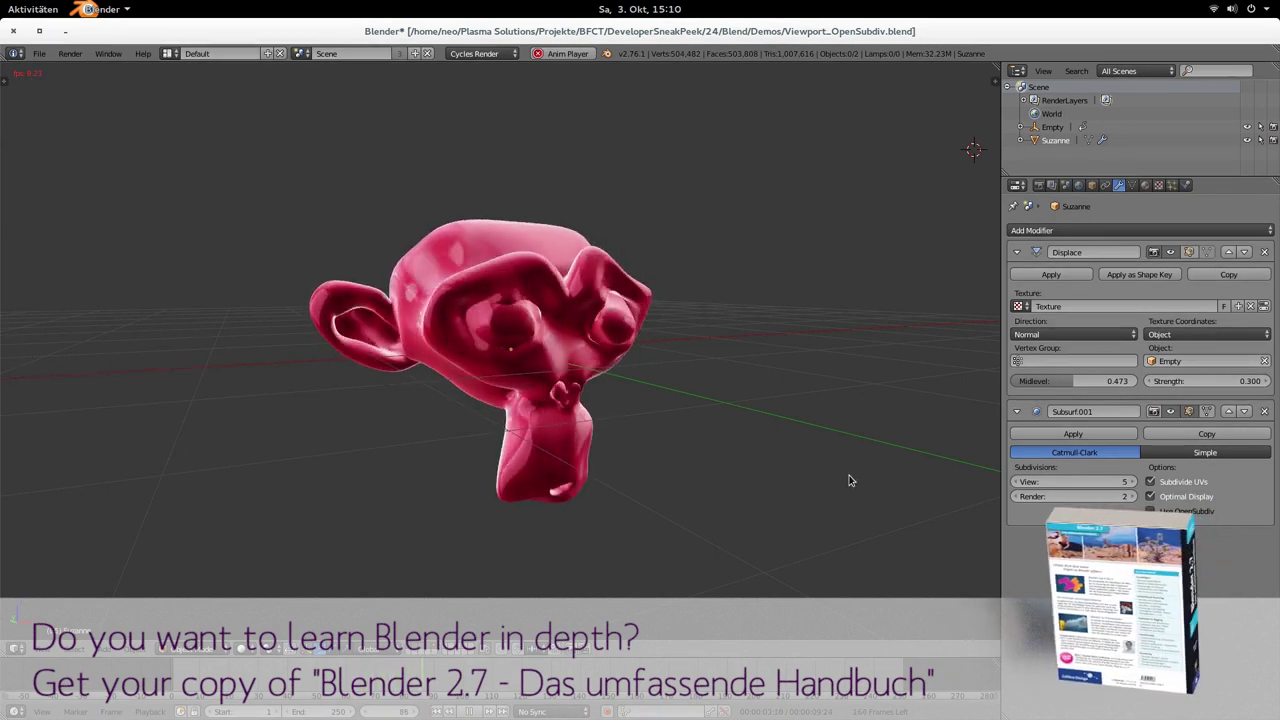
{"action": "key", "text": "Escape"}
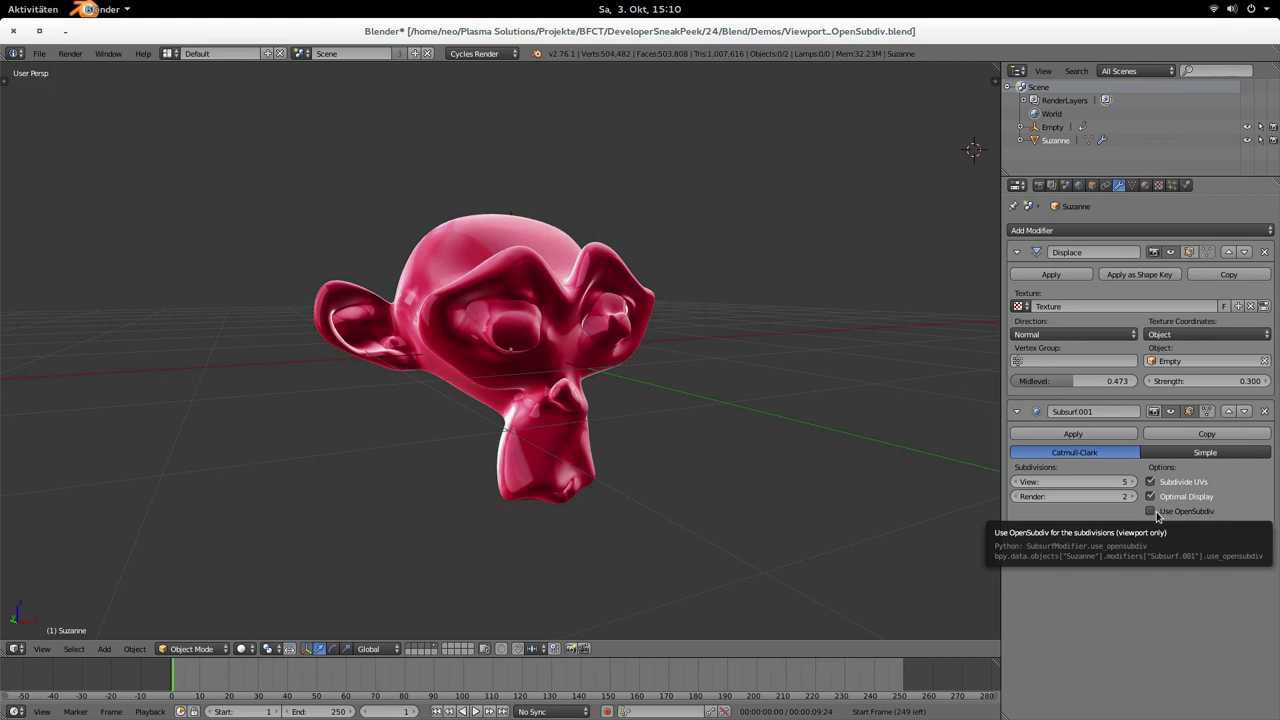
- Enable Use OpenSubdiv and play the animation again, stopping back at frame 1
{"action": "left_click", "coordinate": [1156, 514]}
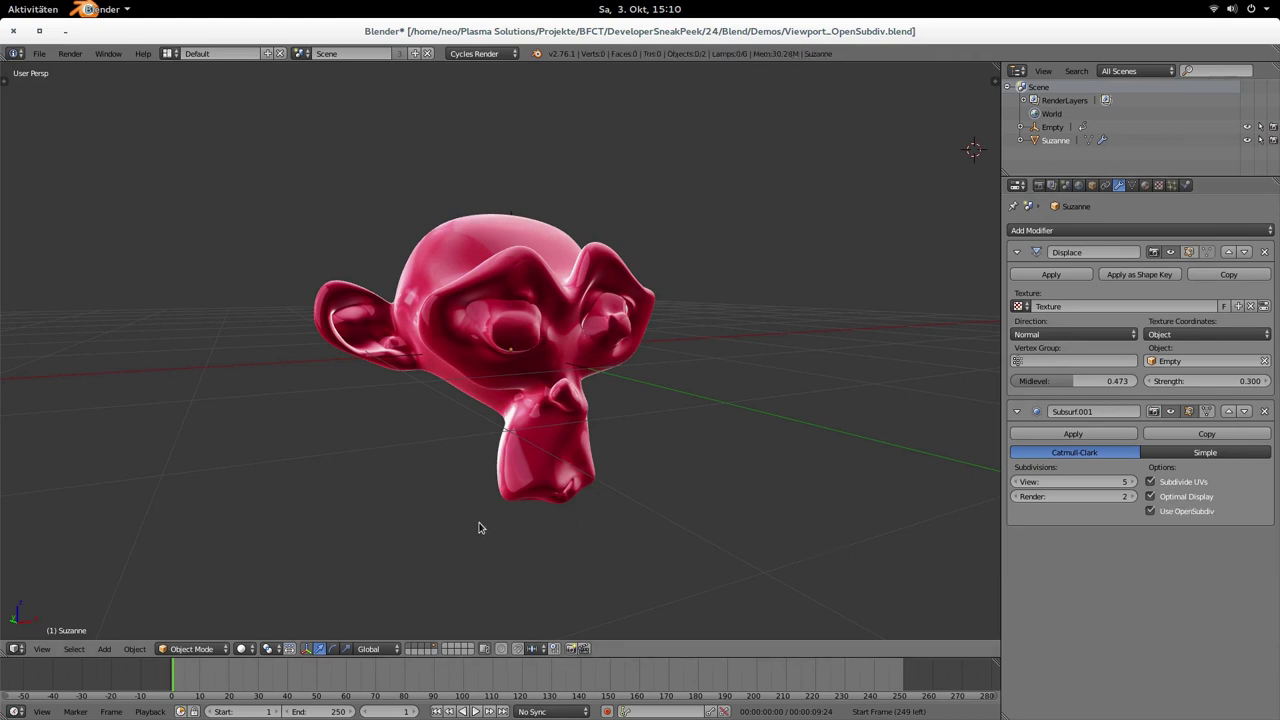
{"action": "key", "text": "alt+a"}
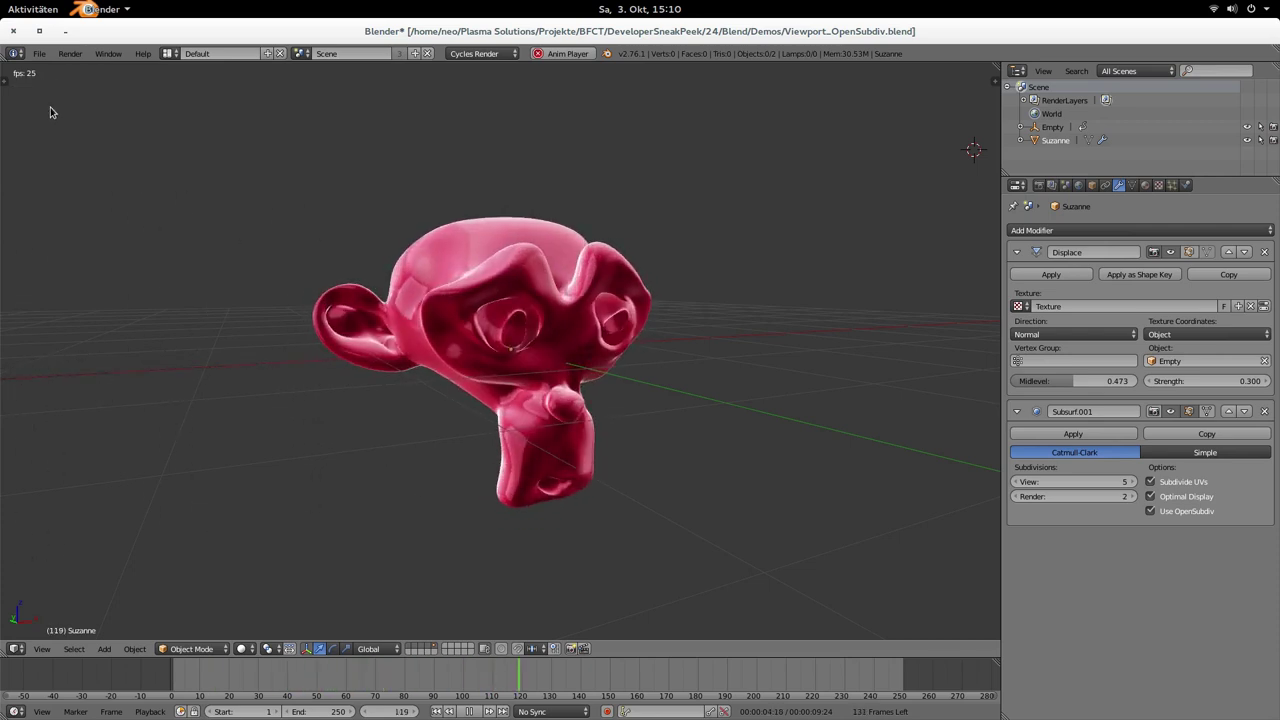
{"action": "key", "text": "Escape"}
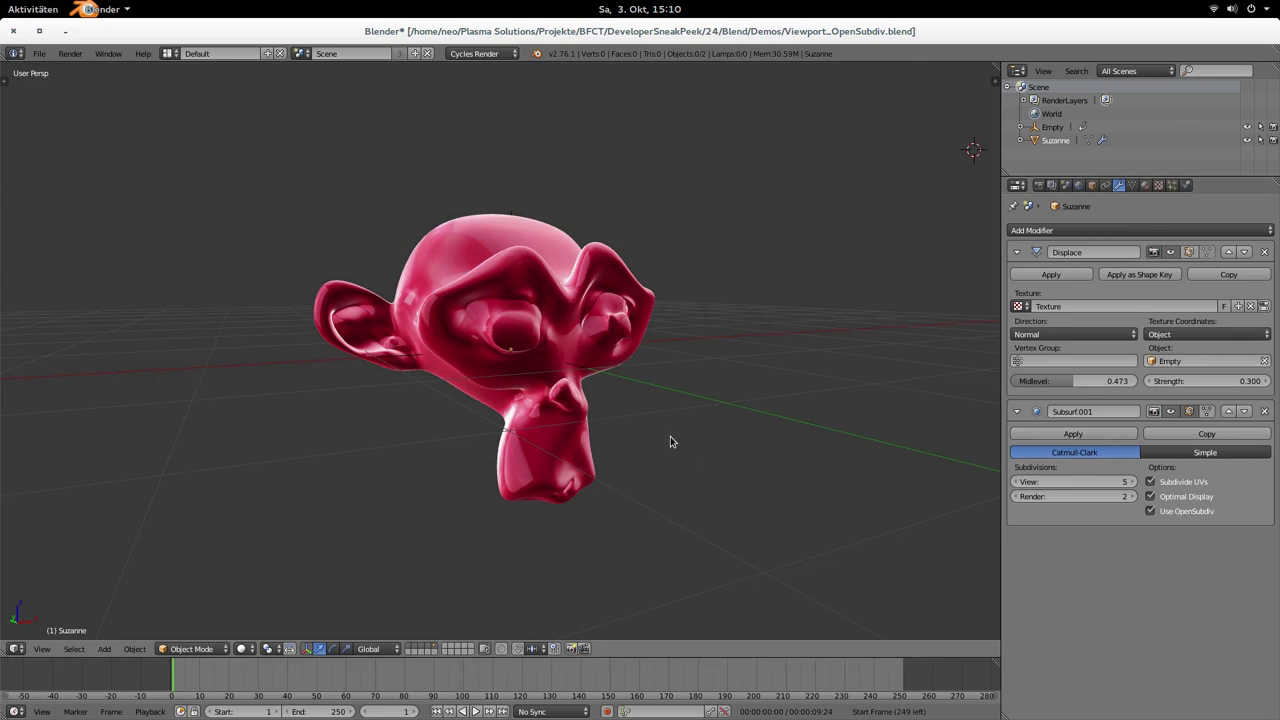
- Check the OpenSubdiv compute options in the System preferences, leaving GLSL Compute selected
{"action": "key", "text": "ctrl+alt+u"}
{"action": "left_click_drag", "start_coordinate": [697, 290], "coordinate": [676, 256]}
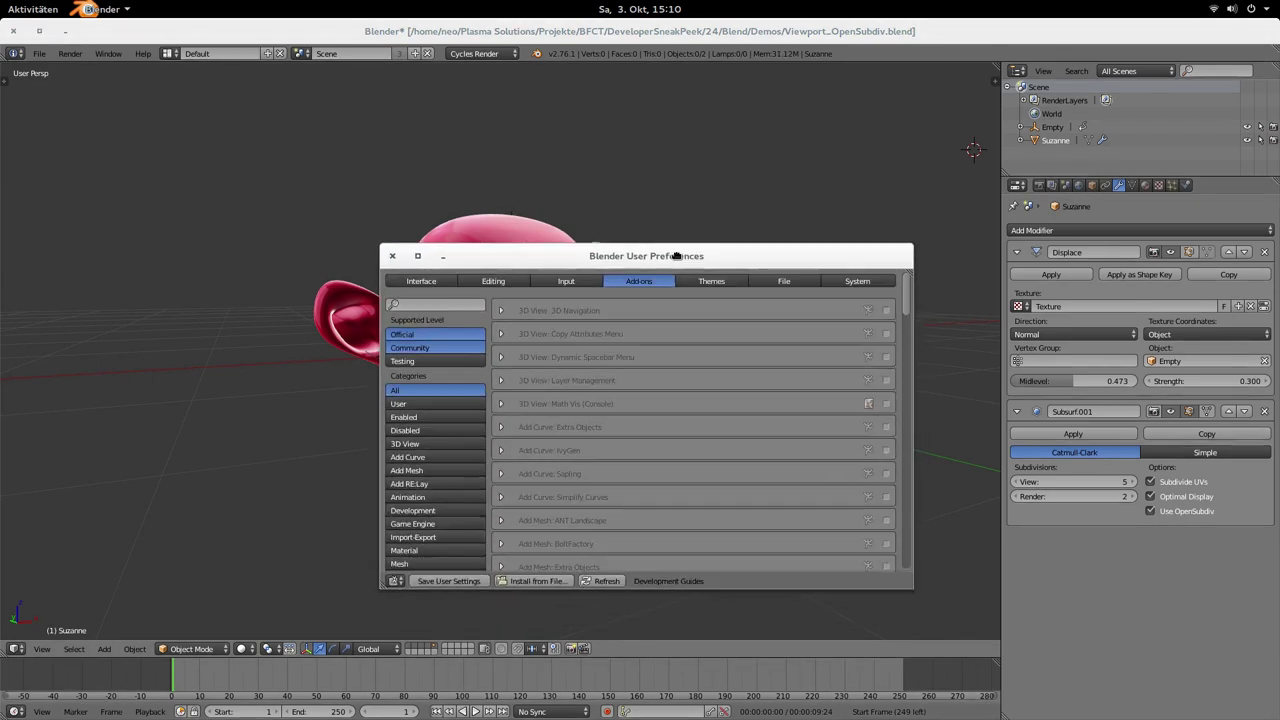
{"action": "left_click", "coordinate": [857, 282]}
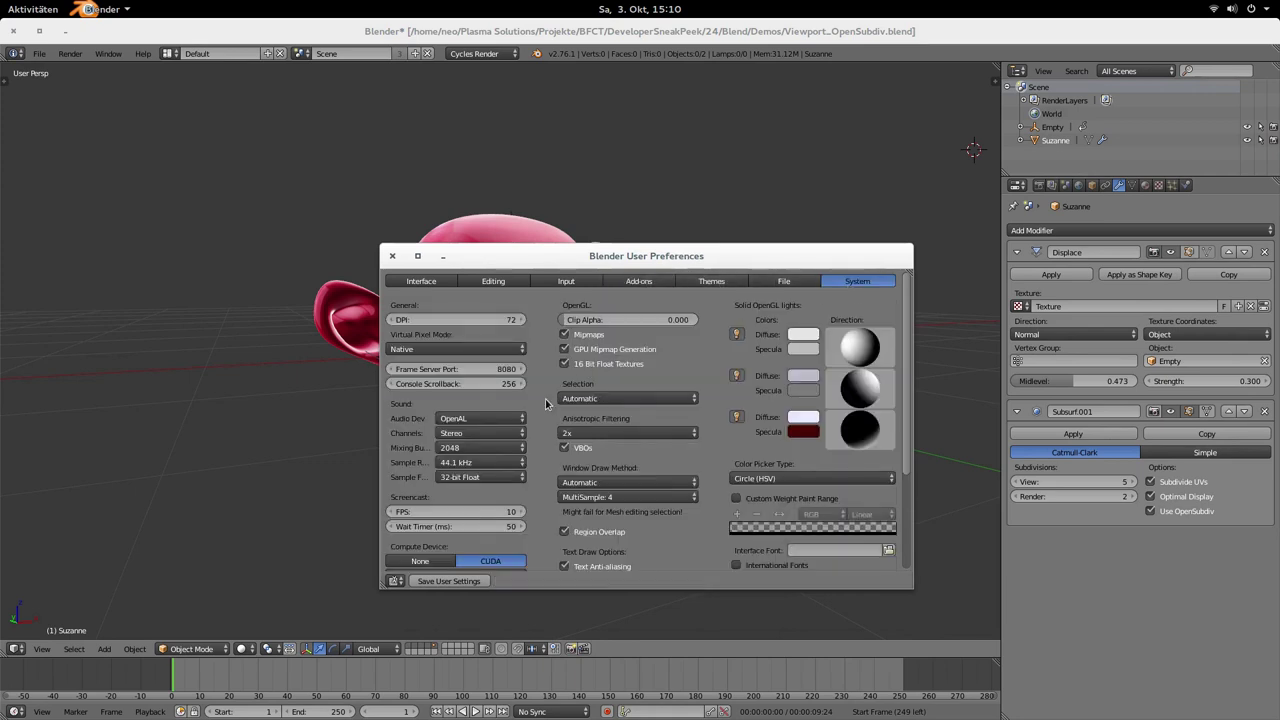
{"action": "scroll", "coordinate": [546, 404], "scroll_direction": "down", "scroll_amount": 3}
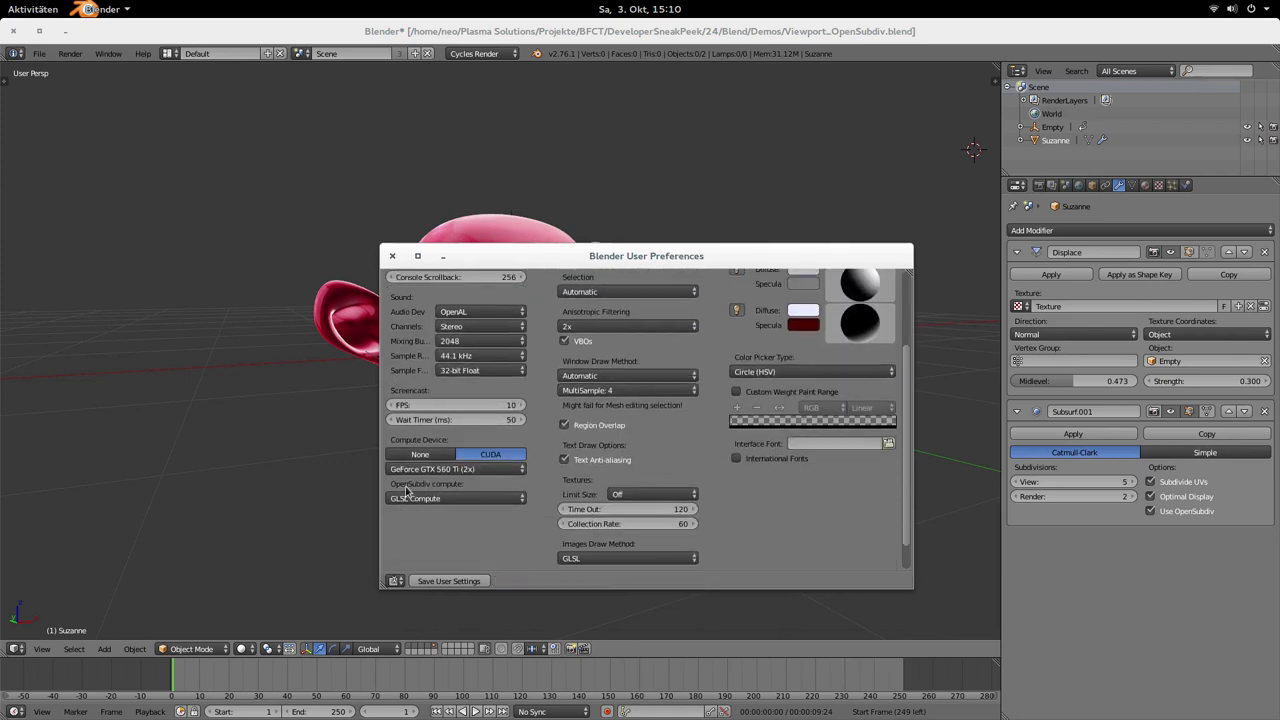
{"action": "left_click", "coordinate": [452, 496]}
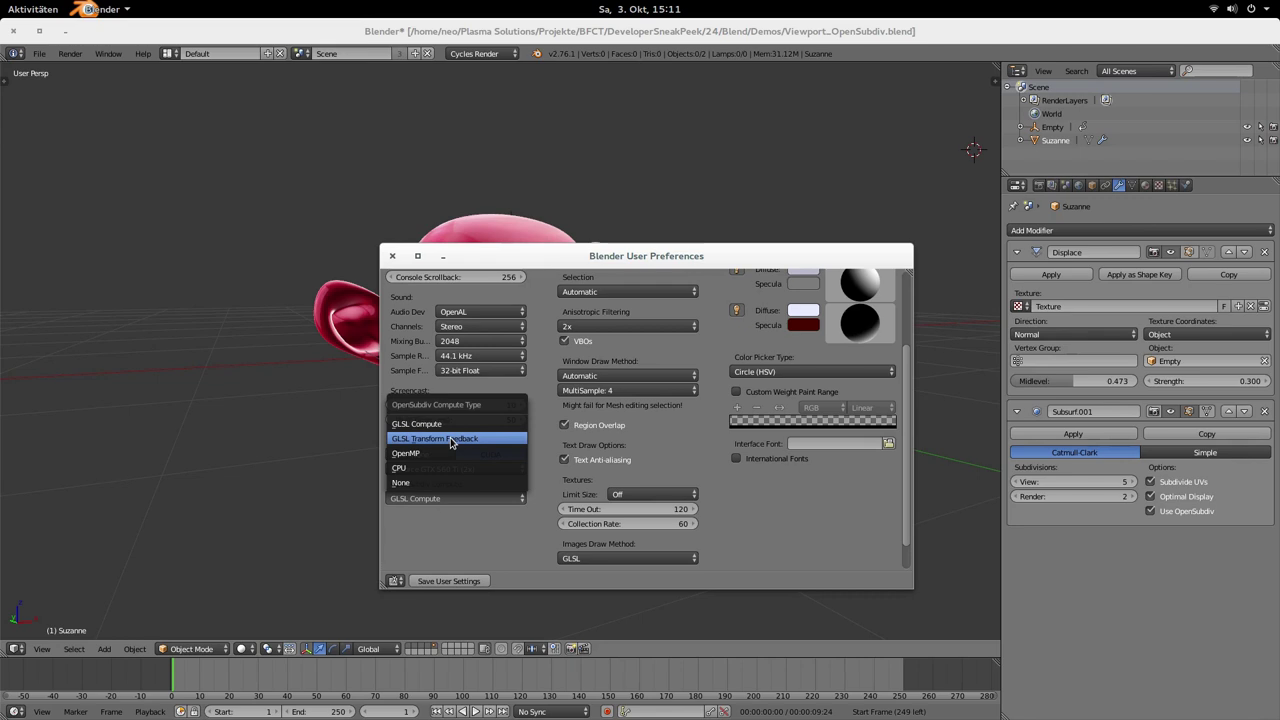
{"action": "left_click", "coordinate": [450, 442]}
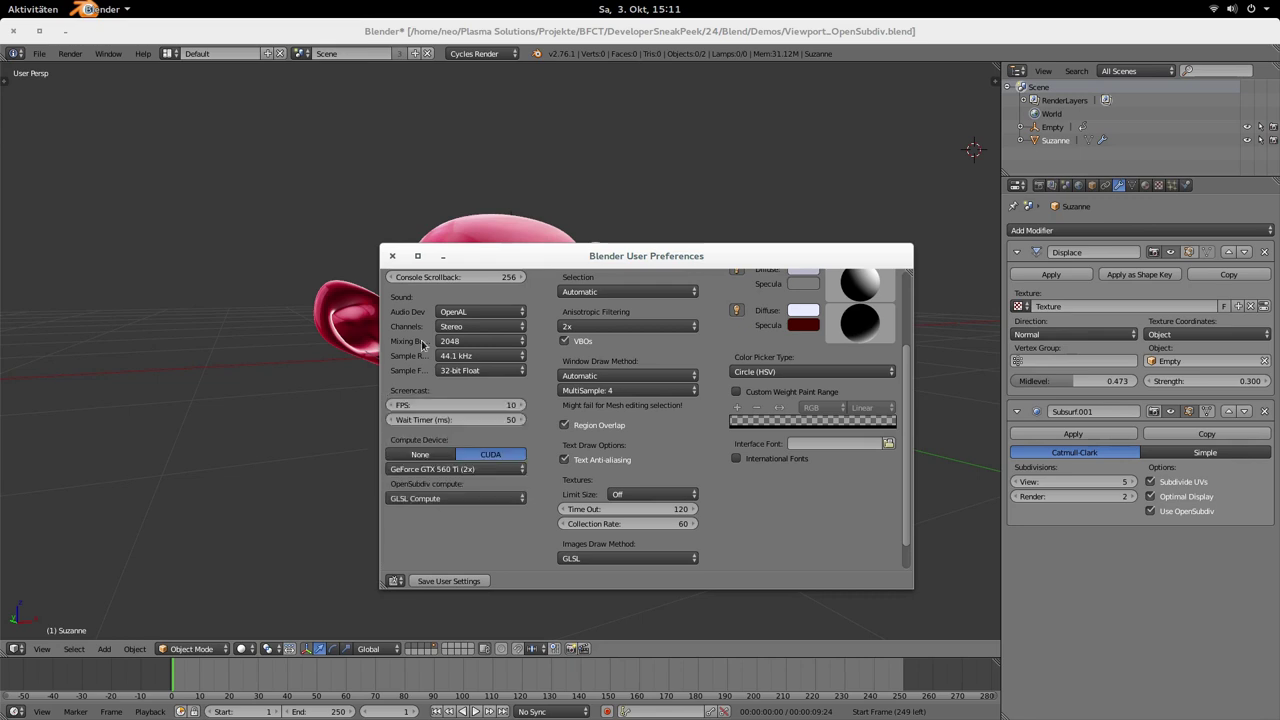
- Close the User Preferences window and quit the OpenSubdiv demo session
{"action": "left_click", "coordinate": [392, 256]}
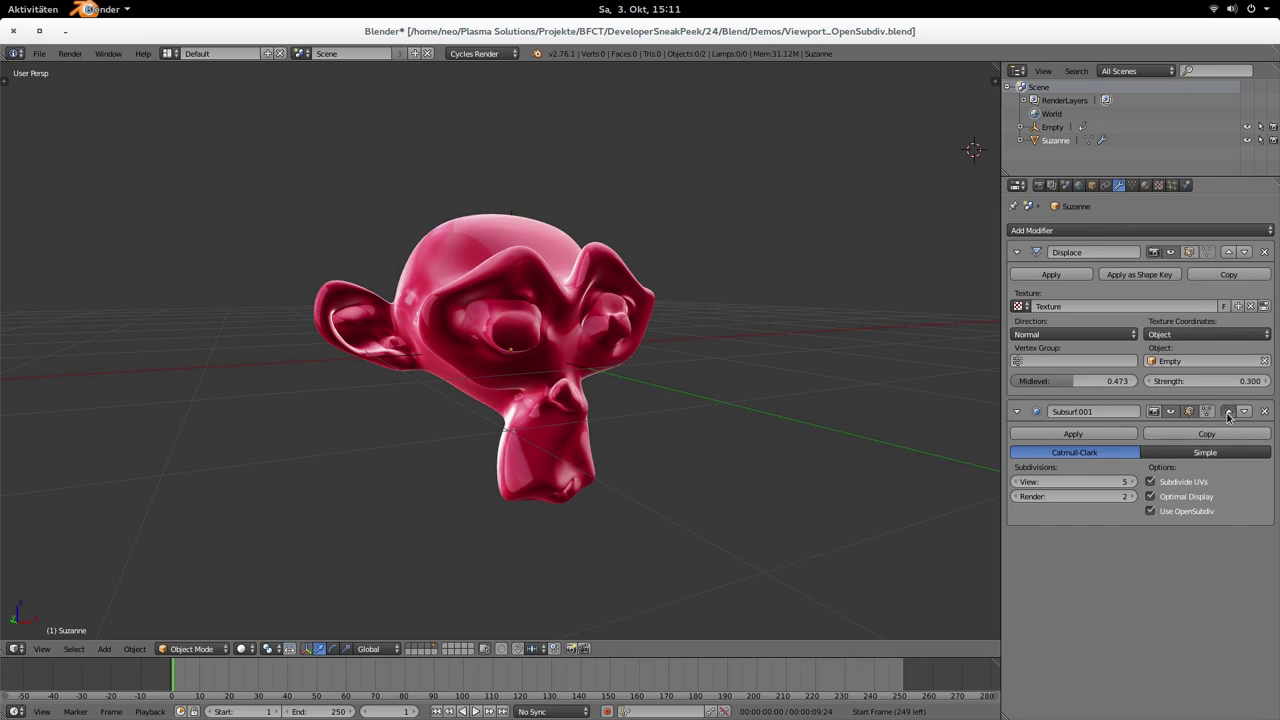
{"action": "key", "text": "super+h"}
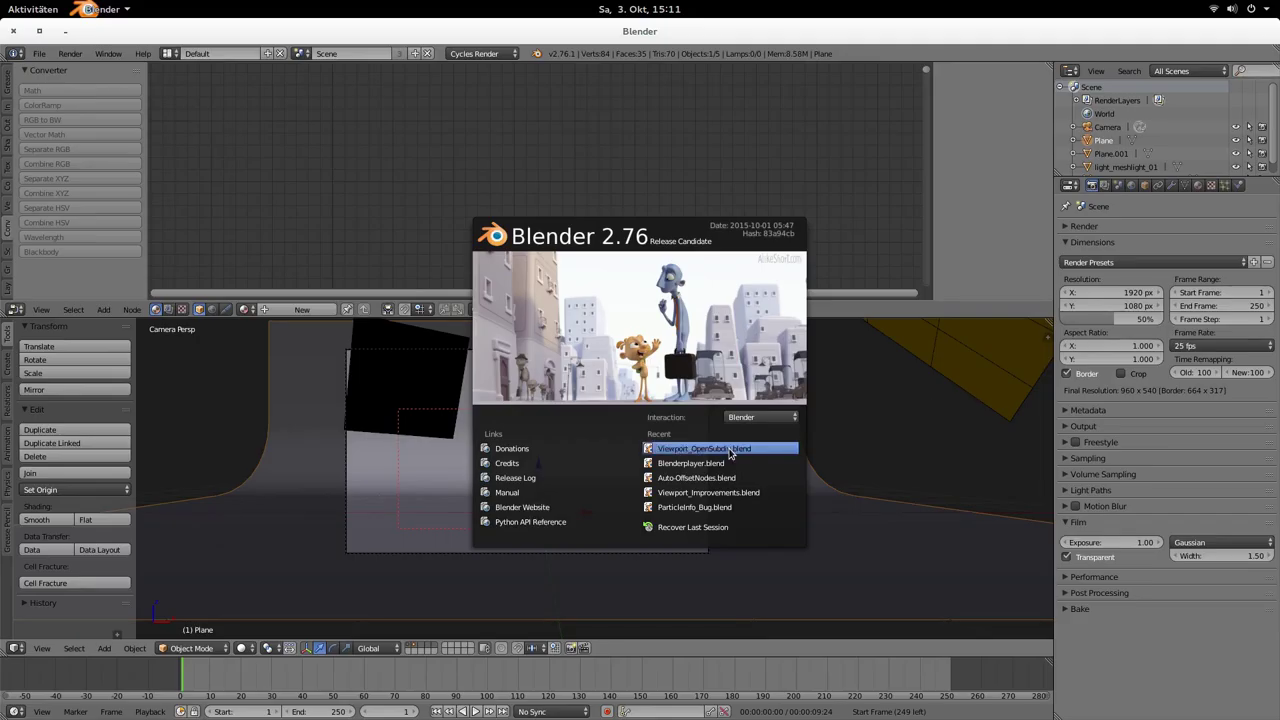
- Open Blenderplayer.blend from Recent files, scrub frames 52–74, and launch Play Rendered Animation
{"action": "left_click", "coordinate": [697, 450]}
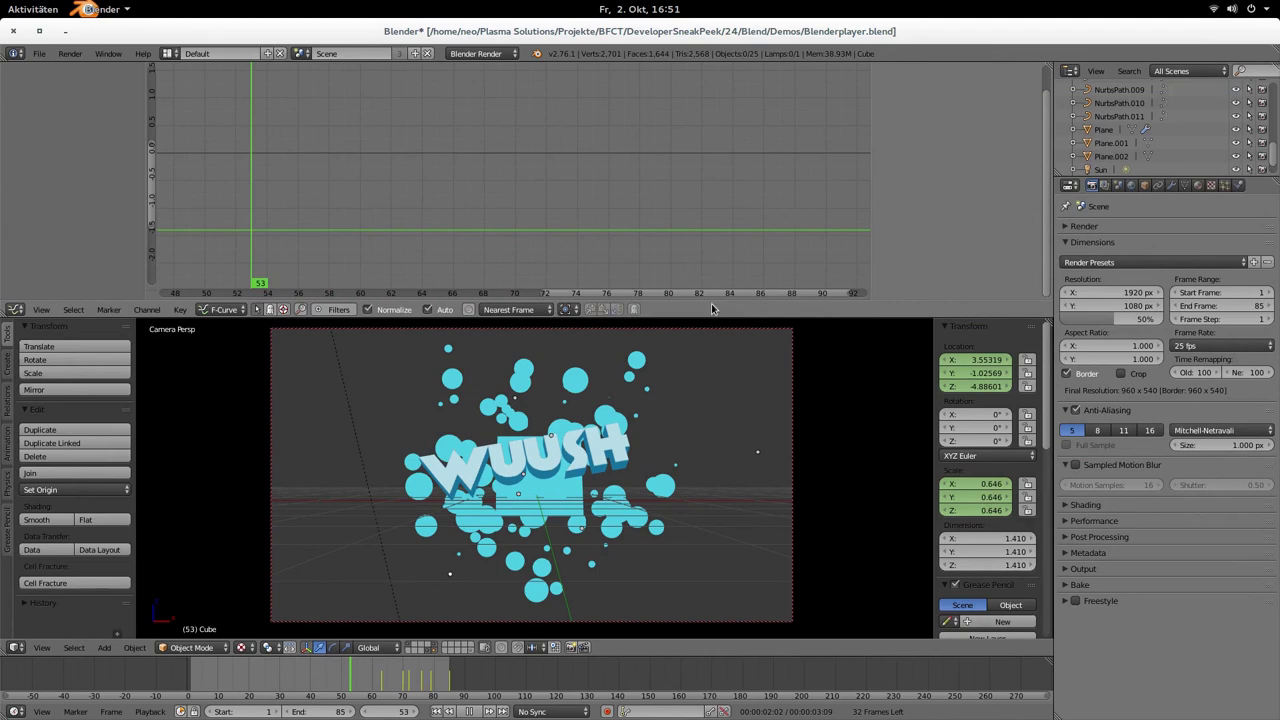
{"action": "left_click", "coordinate": [347, 675]}
{"action": "left_click_drag", "start_coordinate": [347, 675], "coordinate": [227, 683]}
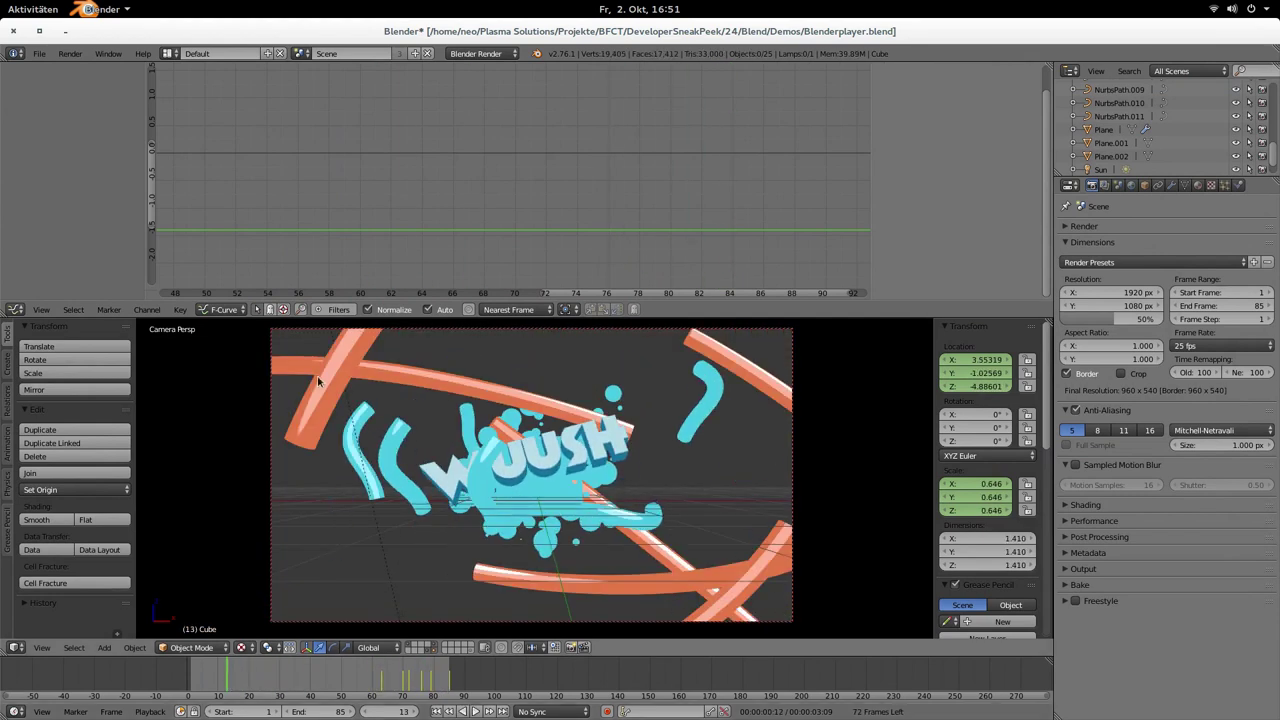
{"action": "left_click", "coordinate": [68, 55]}
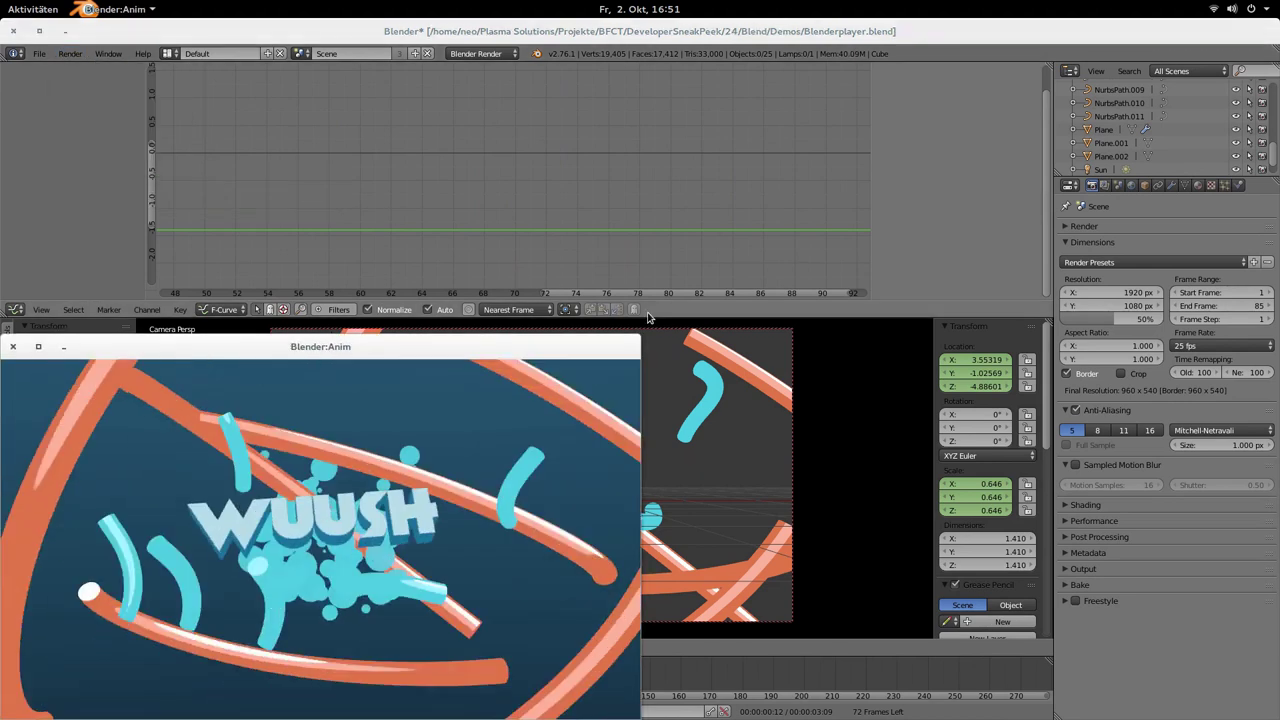
- Center the player window, scrub from WUUSH to FIN, show frame info, then close the player
{"action": "left_click_drag", "start_coordinate": [403, 349], "coordinate": [652, 169]}
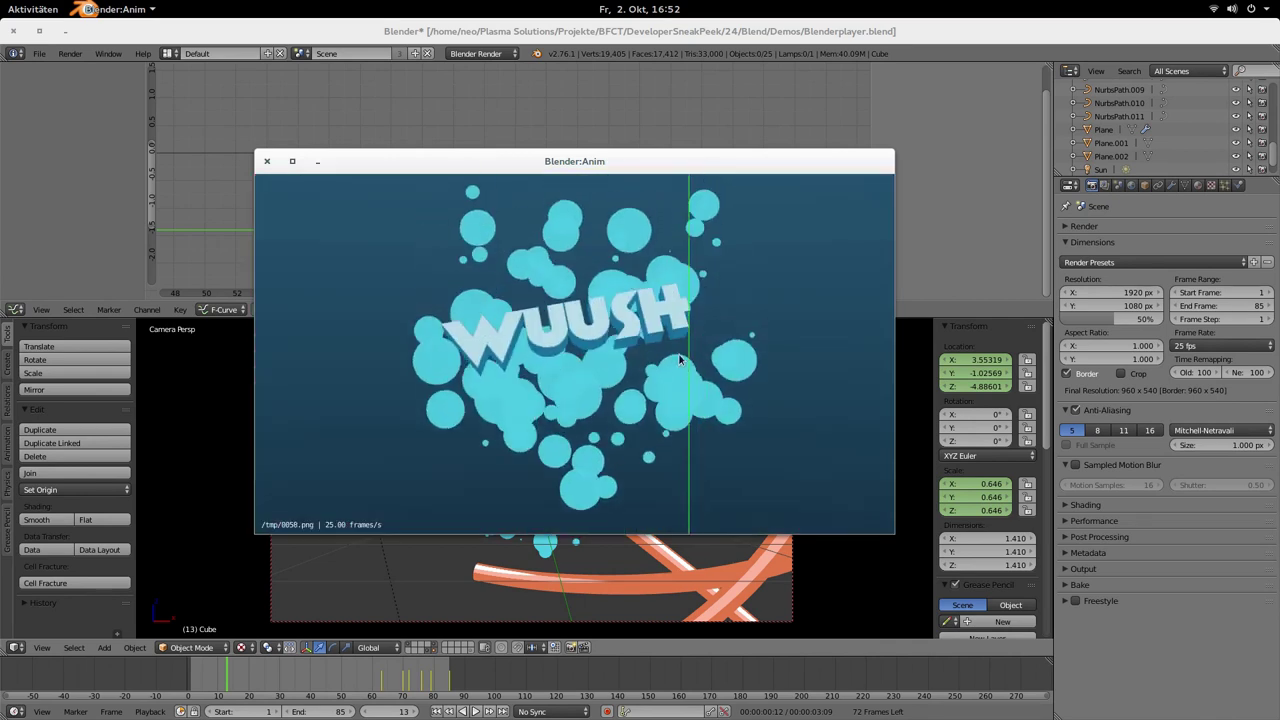
{"action": "left_click_drag", "start_coordinate": [350, 366], "coordinate": [376, 373]}
{"action": "key", "text": "shift"}
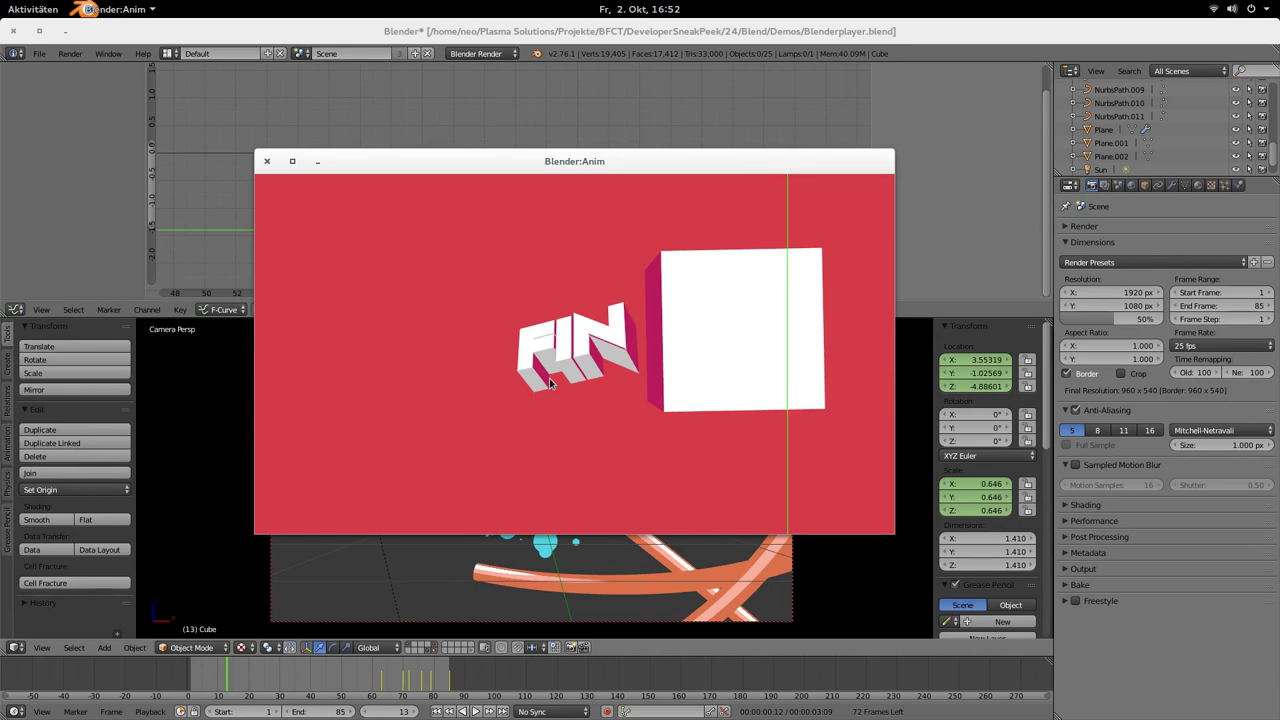
{"action": "key", "text": "Escape"}
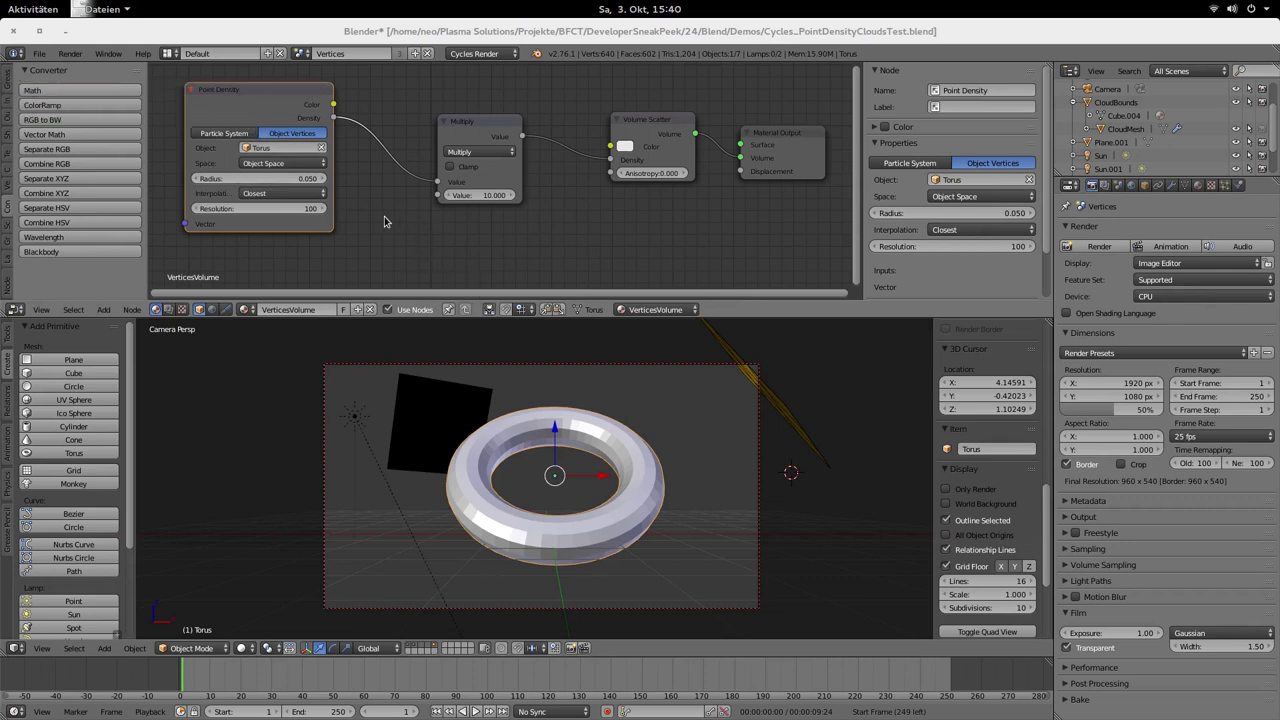
- Switch the Cycles render device to GPU Compute and start a rendered preview, which shows no torus
{"action": "key", "text": "shift+a"}
{"action": "mouse_move", "coordinate": [386, 218]}
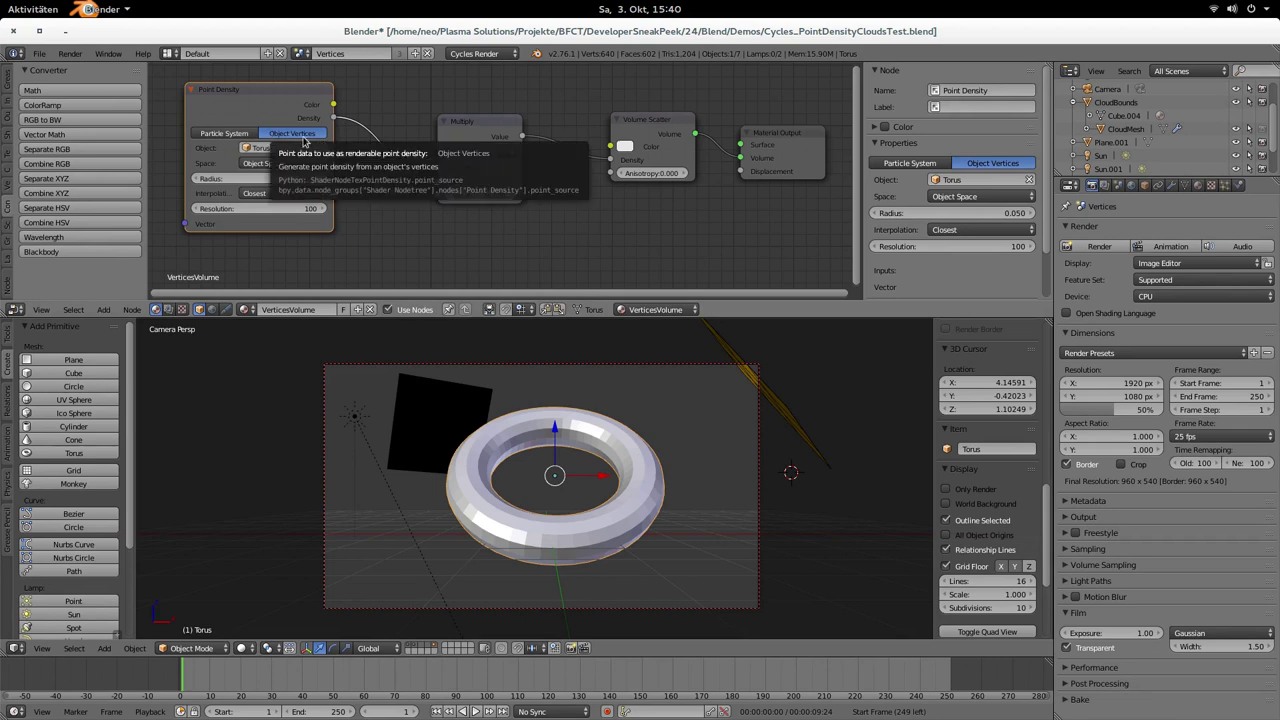
{"action": "left_click", "coordinate": [1157, 297]}
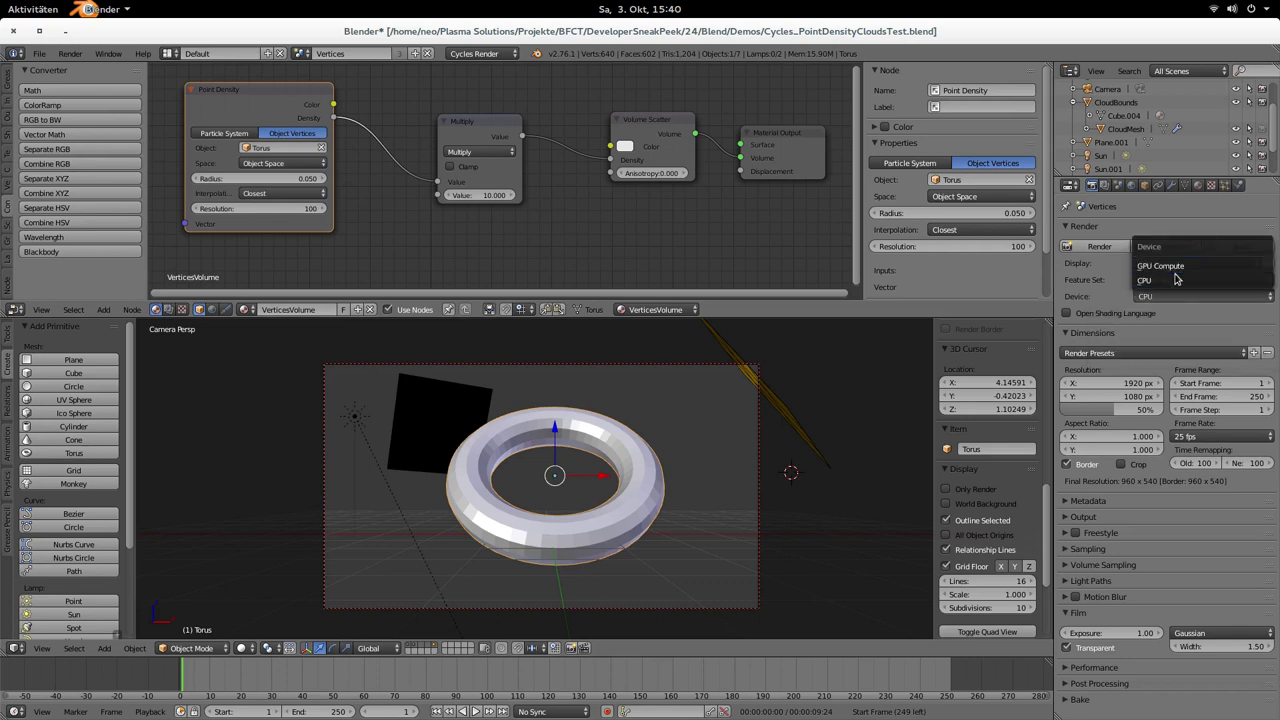
{"action": "left_click", "coordinate": [1200, 297]}
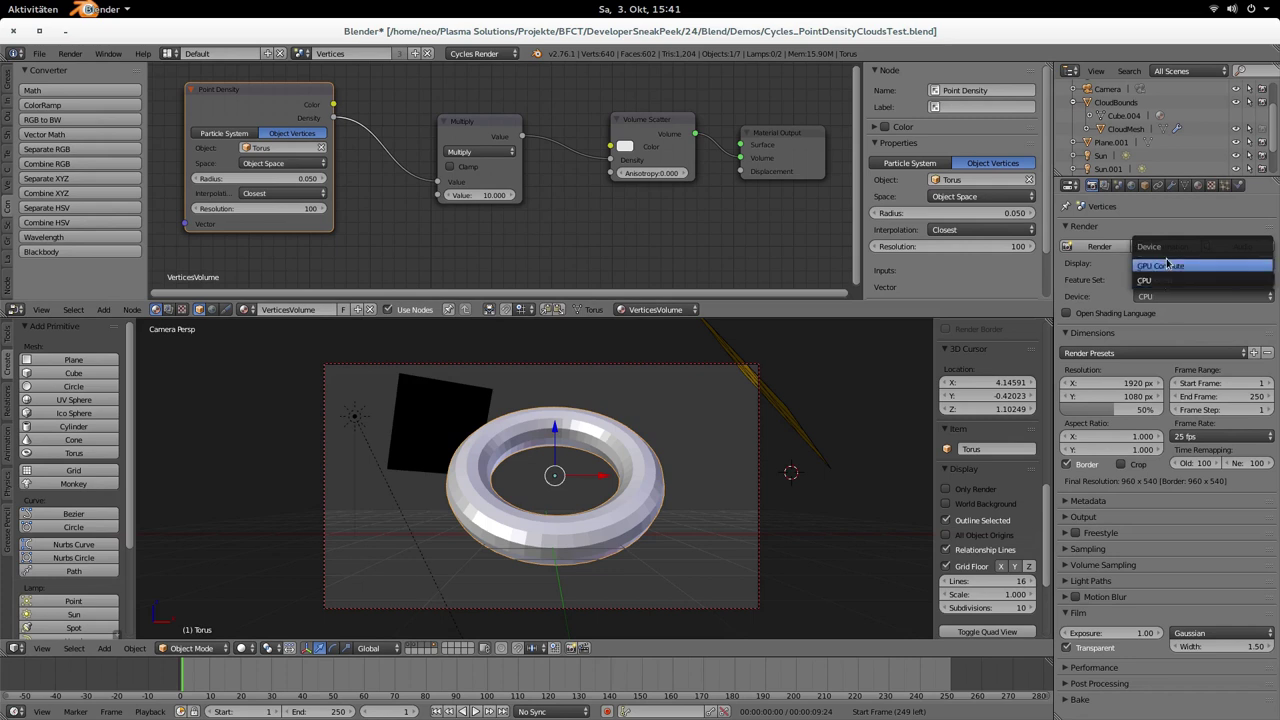
{"action": "left_click", "coordinate": [1167, 264]}
{"action": "key", "text": "shift+z"}
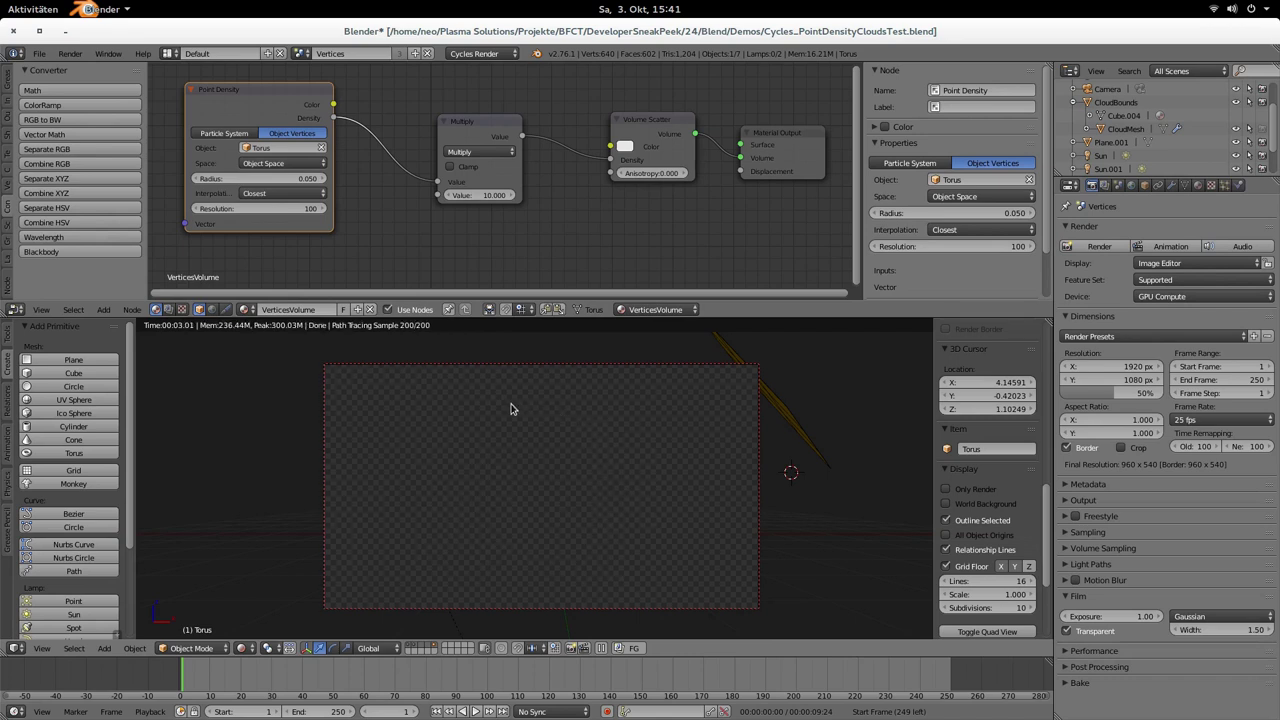
- Set the render device back to CPU and preview the dotted point-density torus rendered
{"action": "key", "text": "shift+z"}
{"action": "left_click", "coordinate": [1210, 296]}
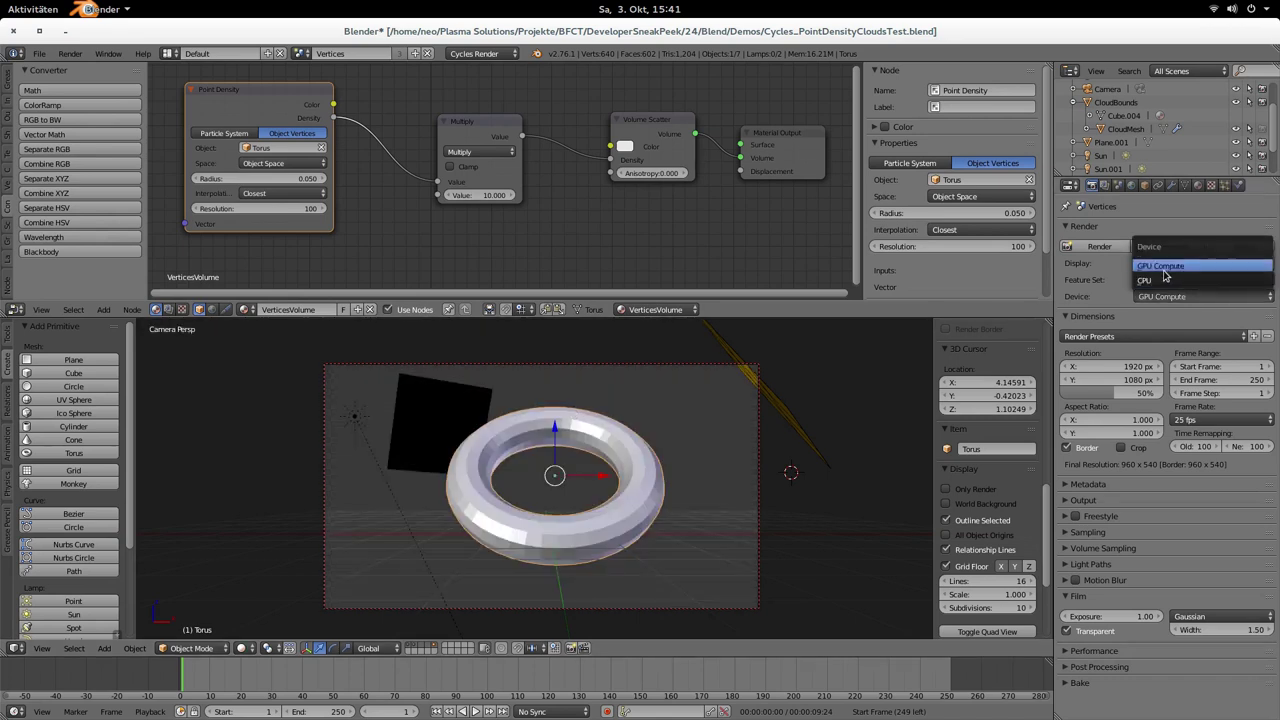
{"action": "left_click", "coordinate": [1152, 282]}
{"action": "key", "text": "shift+z"}
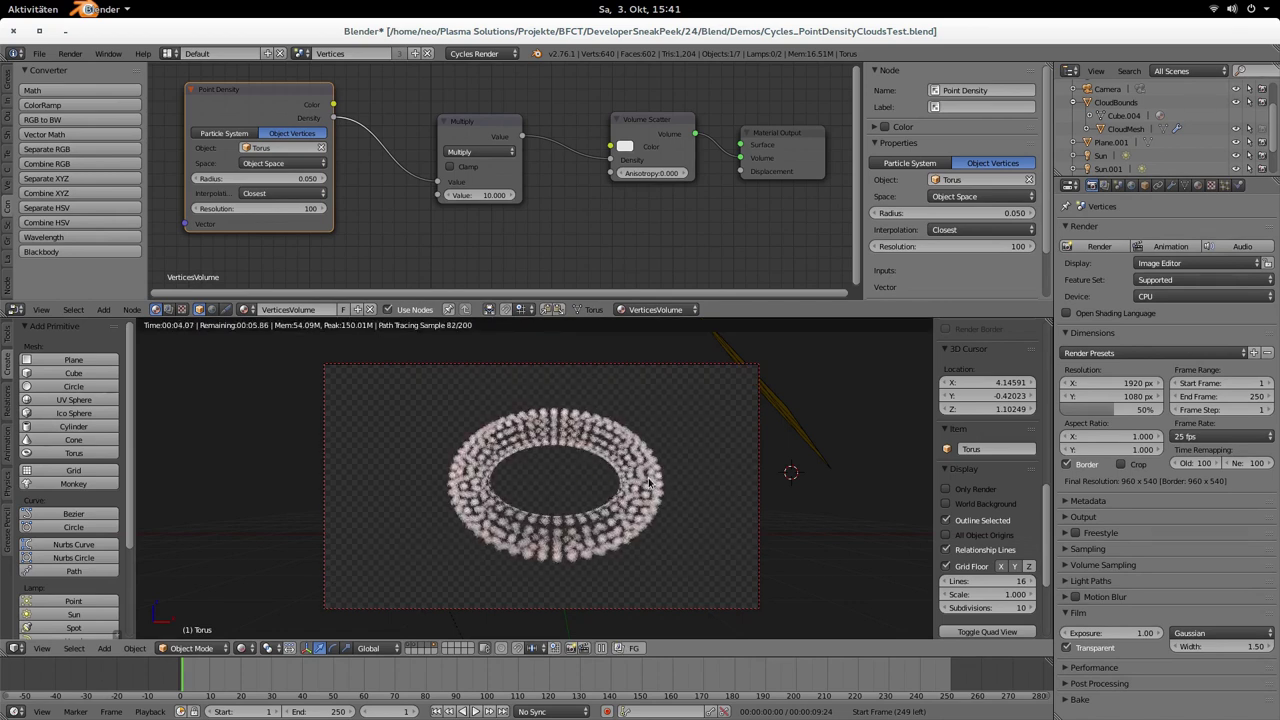
- Return to solid shading and toggle the torus into Edit Mode and back to Object Mode
{"action": "key", "text": "shift+z"}
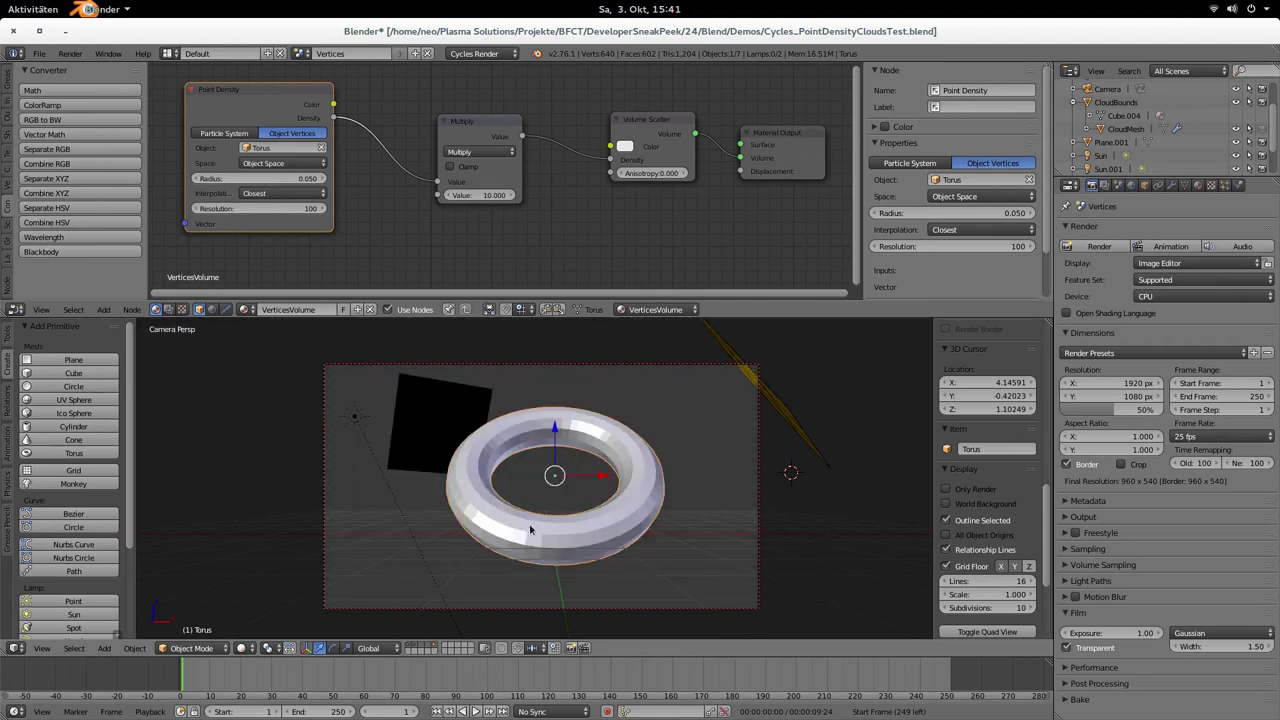
{"action": "key", "text": "Tab"}
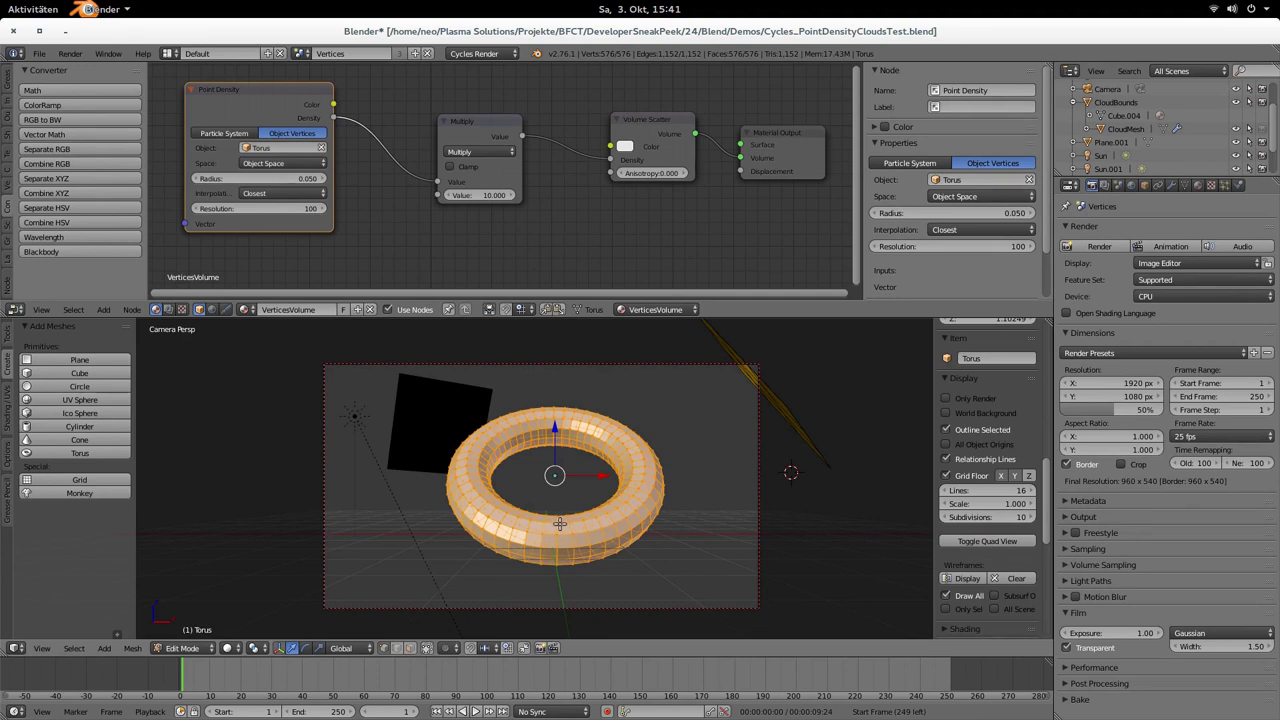
{"action": "key", "text": "Tab"}
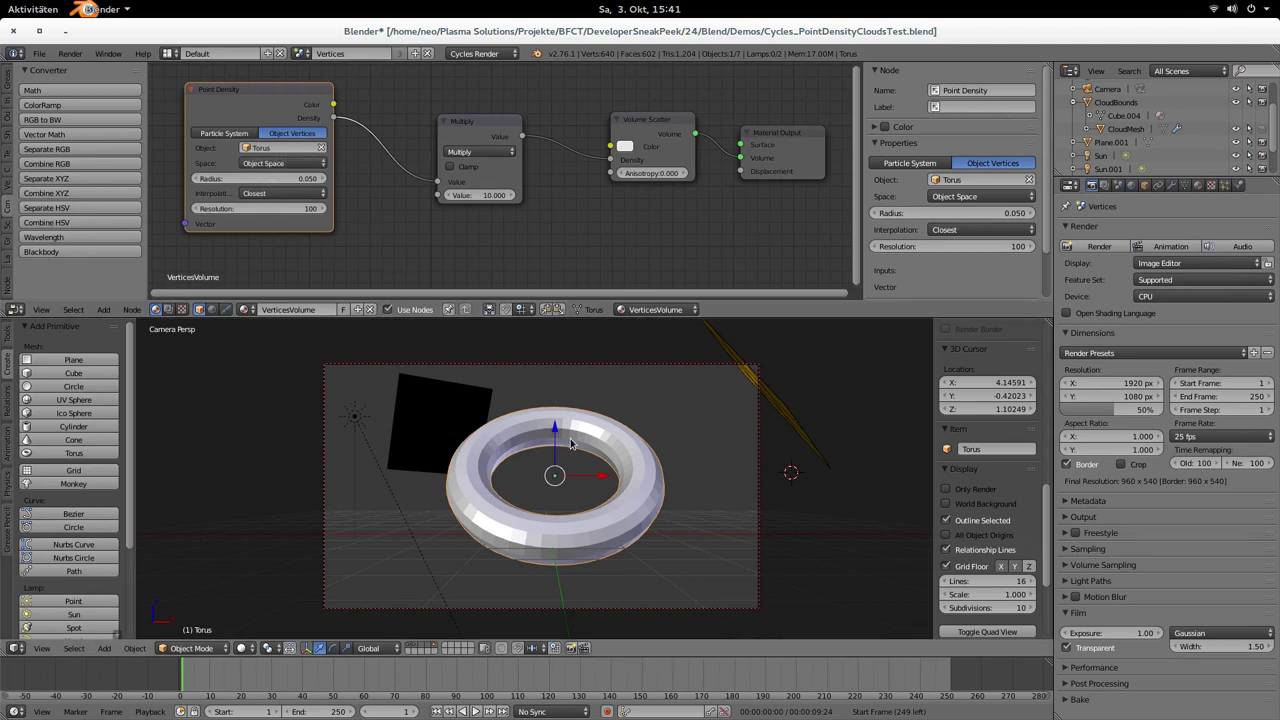
- In rendered view, re-pick the Torus as the Point Density object, keeping Object Space coordinates
{"action": "key", "text": "shift+z"}
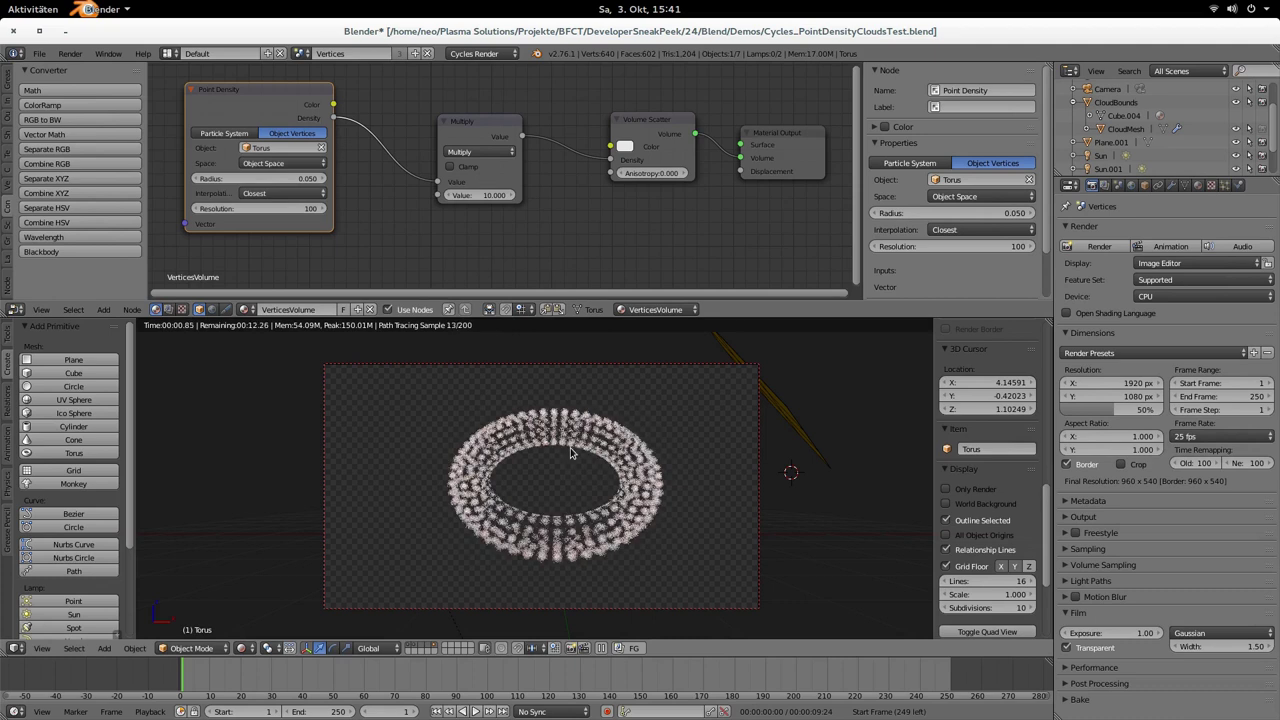
{"action": "left_click", "coordinate": [322, 148]}
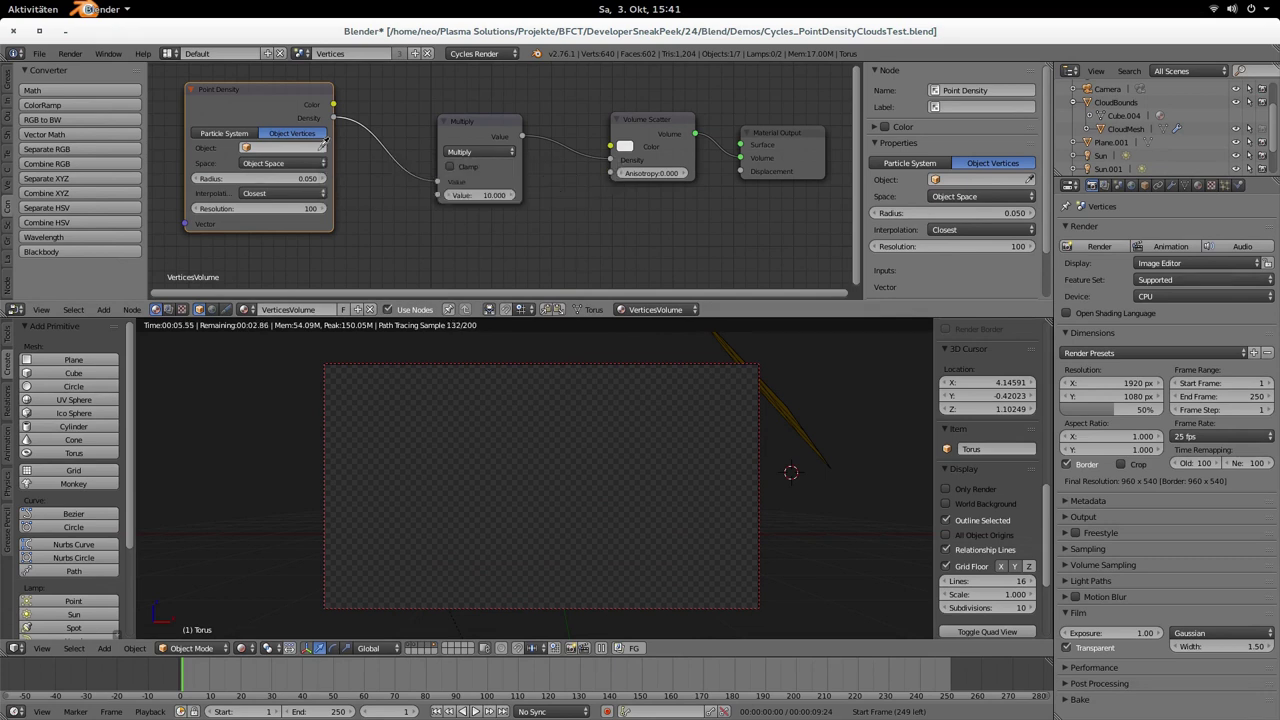
{"action": "left_click", "coordinate": [322, 147]}
{"action": "left_click", "coordinate": [508, 445]}
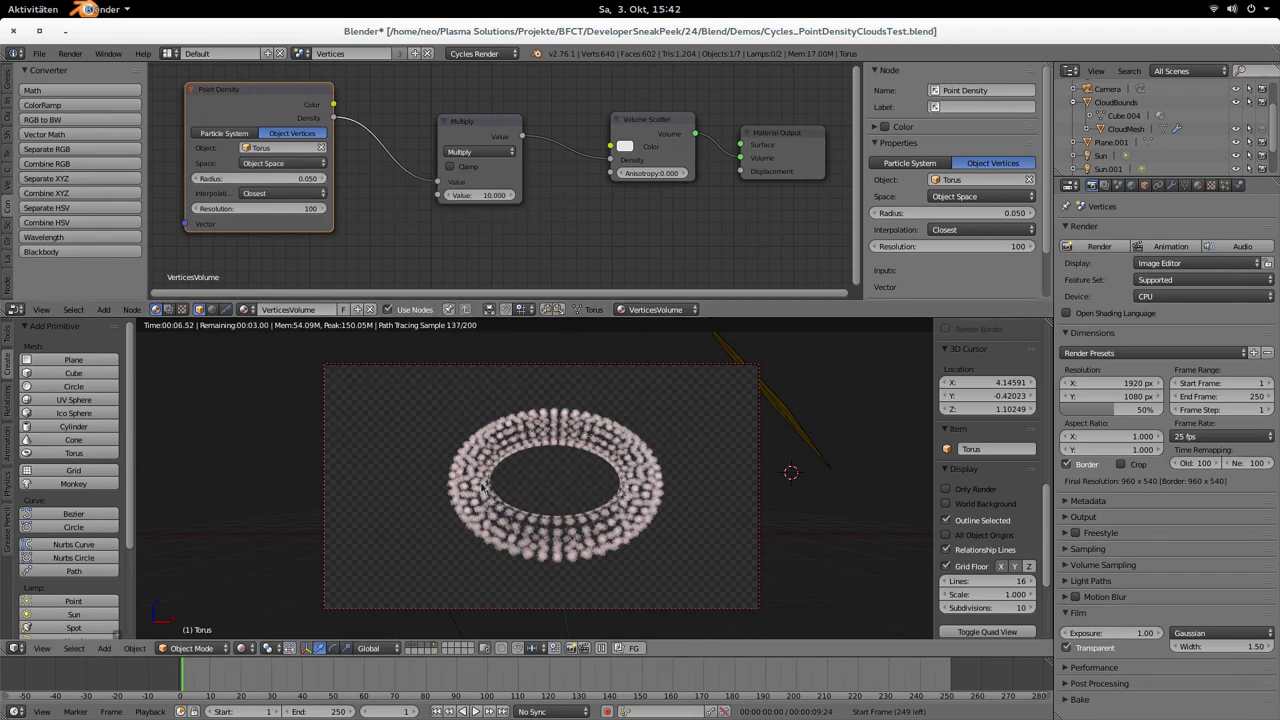
{"action": "left_click", "coordinate": [280, 164]}
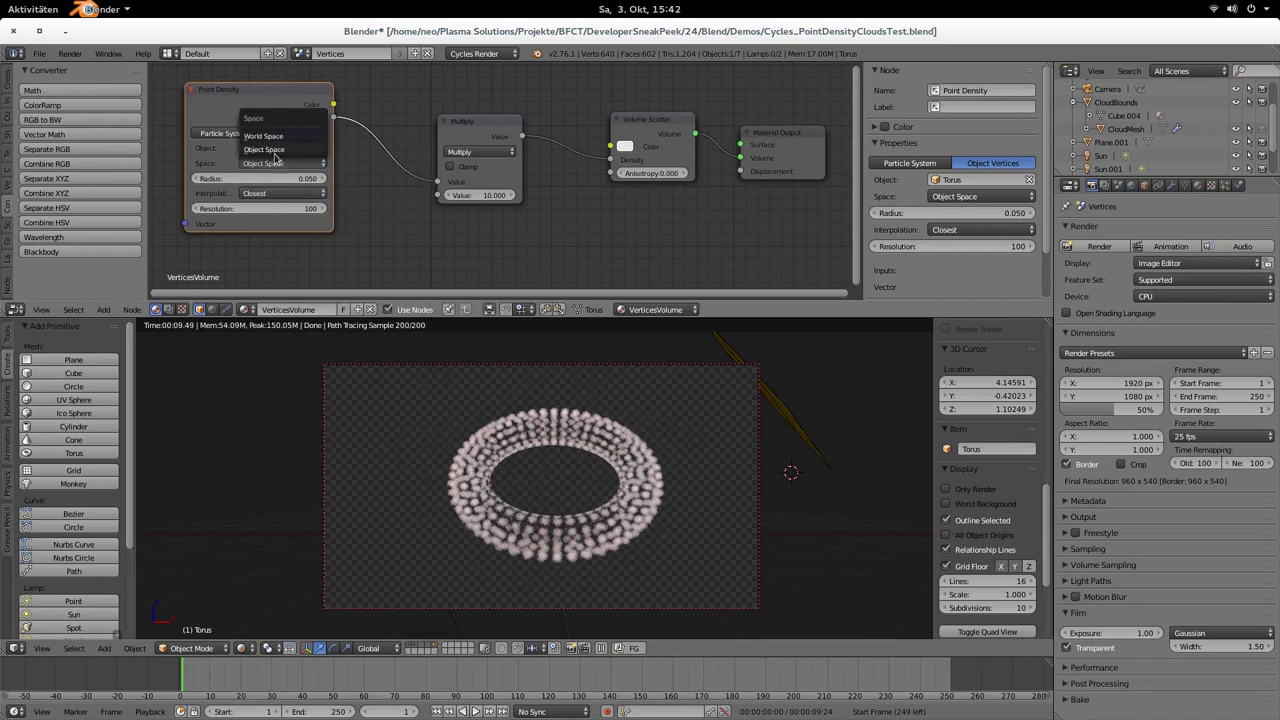
{"action": "left_click", "coordinate": [277, 103]}
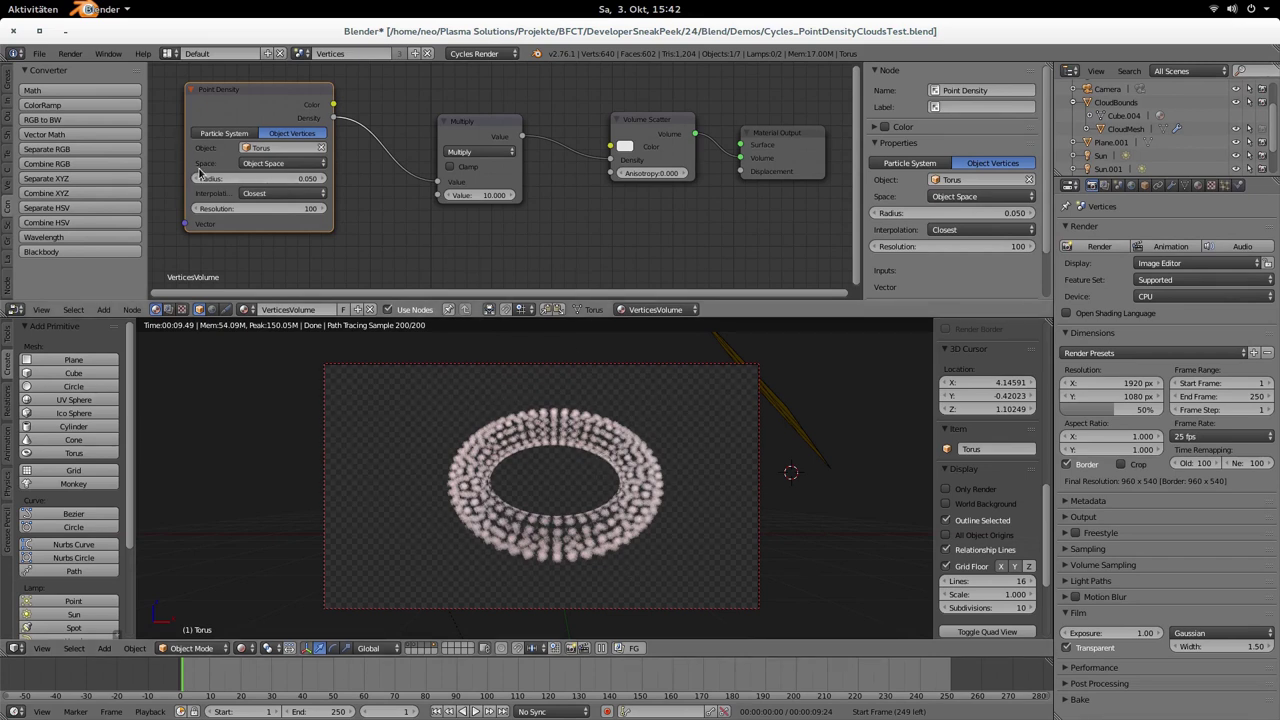
- Try point radius 0.150 and 0.080, return it to 0.050, and raise the multiplier to 15
{"action": "left_click_drag", "start_coordinate": [200, 172], "coordinate": [326, 178]}
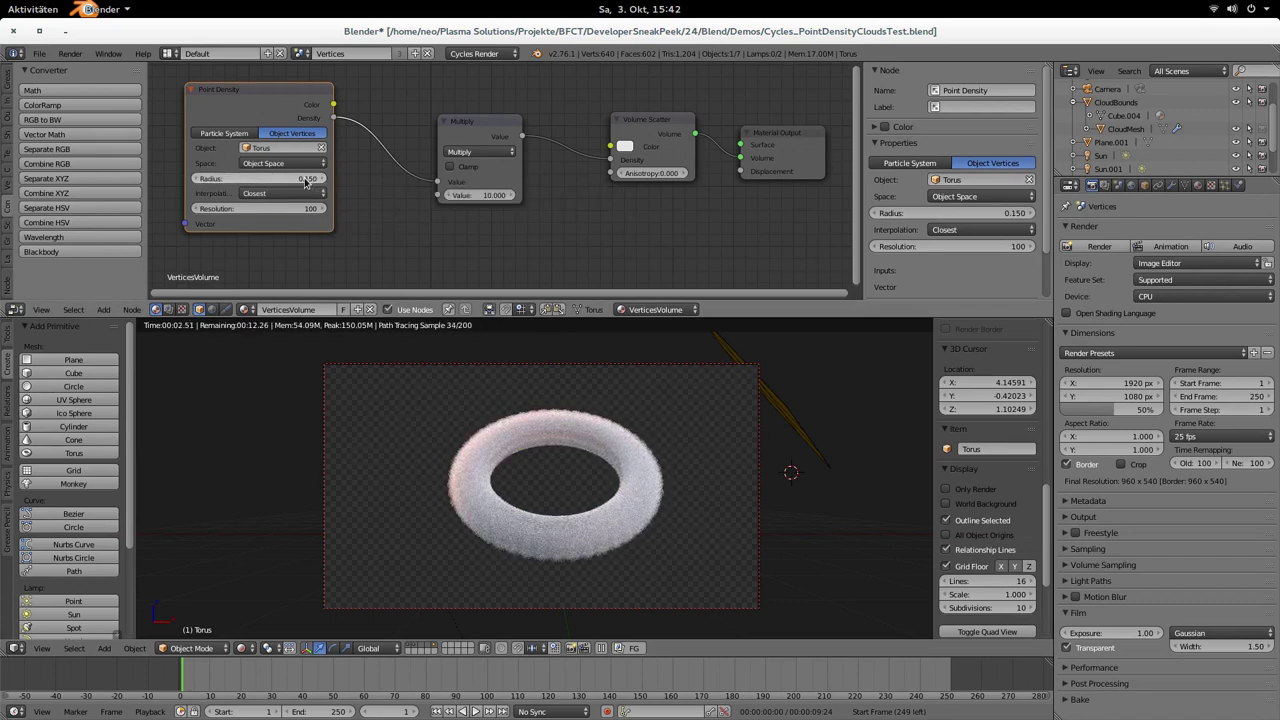
{"action": "left_click_drag", "start_coordinate": [305, 181], "coordinate": [232, 181]}
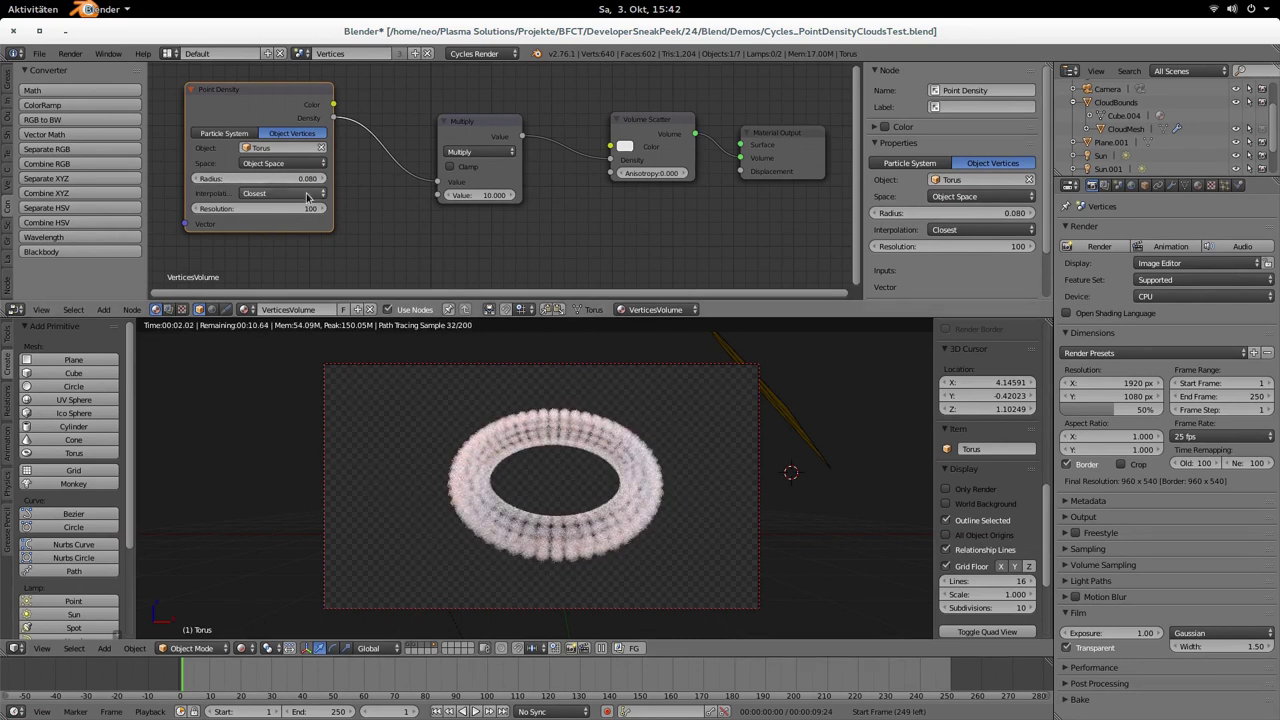
{"action": "left_click_drag", "start_coordinate": [309, 181], "coordinate": [279, 181]}
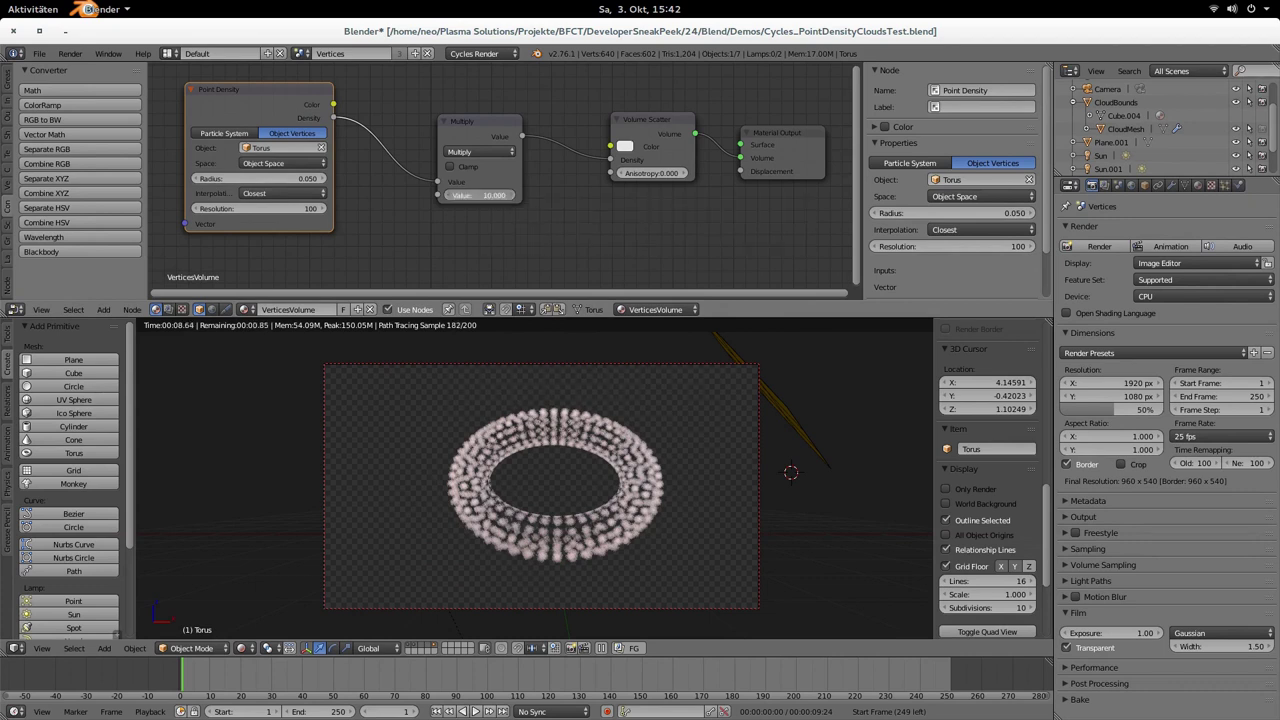
{"action": "left_click_drag", "start_coordinate": [478, 199], "coordinate": [512, 199]}
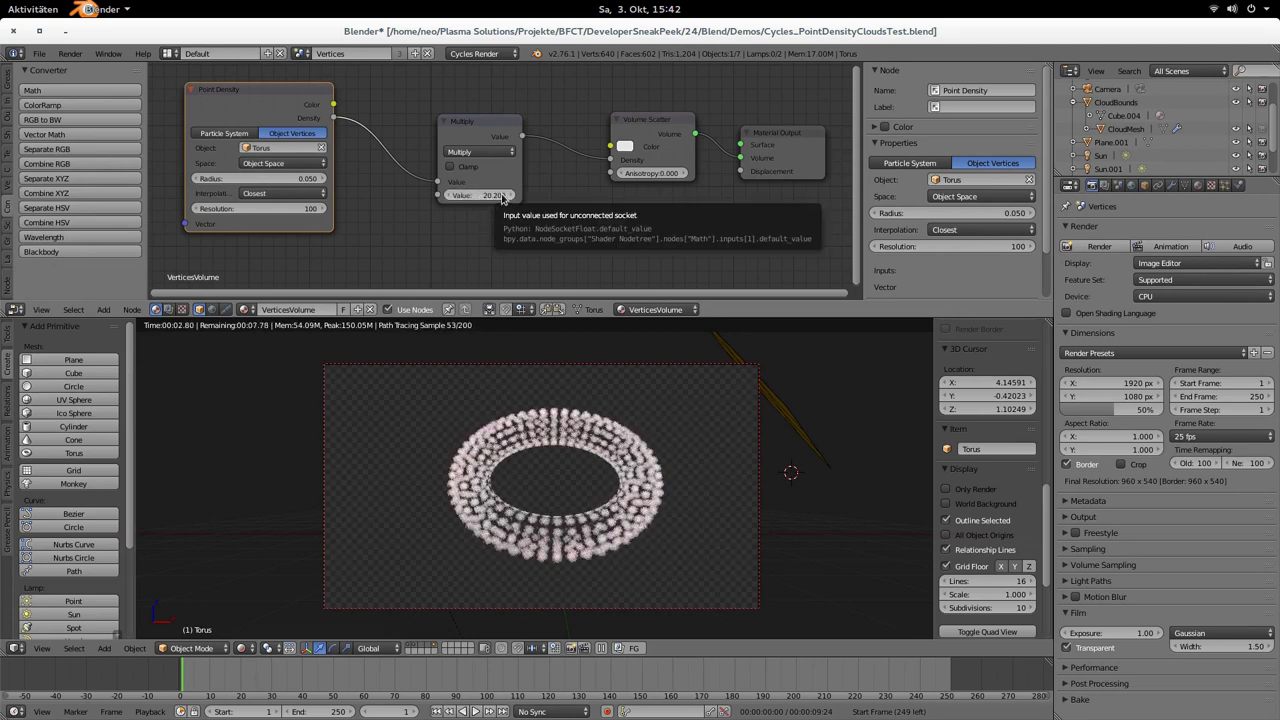
- Set the density multiplier to 103.7, then switch to the CloudsWithParticles scene
{"action": "left_click_drag", "start_coordinate": [493, 203], "coordinate": [444, 203]}
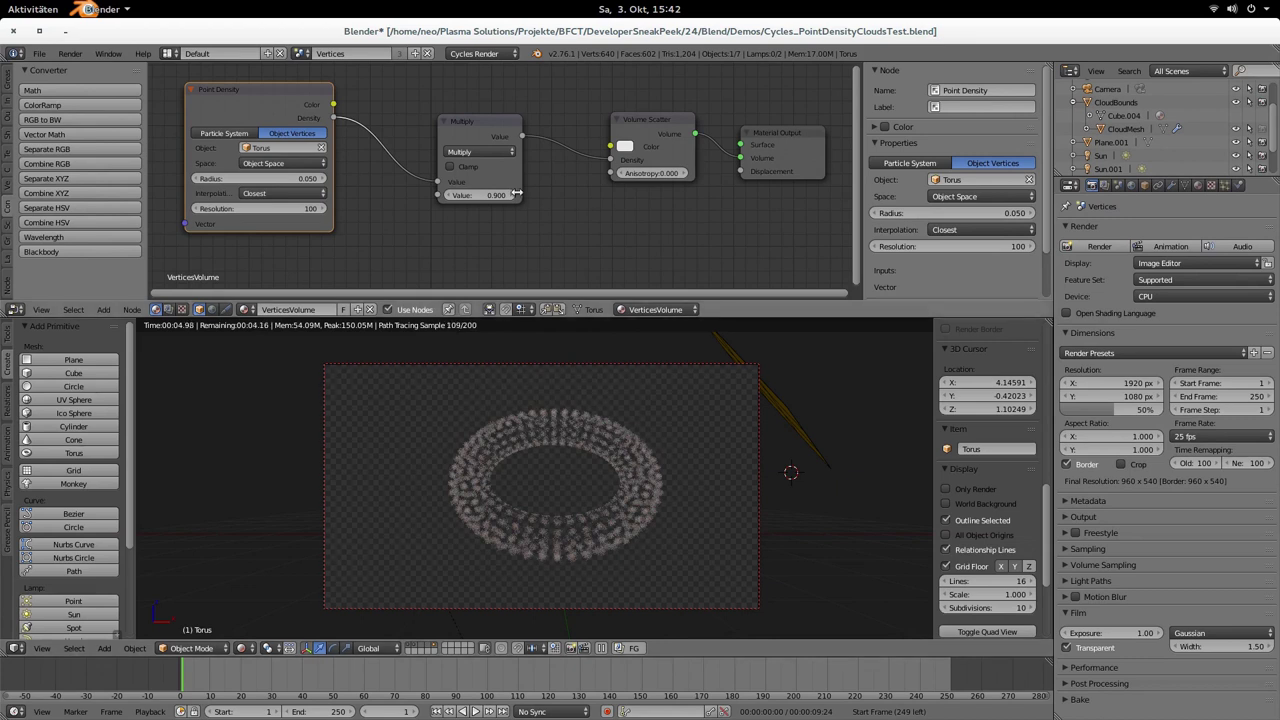
{"action": "left_click", "coordinate": [517, 192]}
{"action": "type", "text": "103.7"}
{"action": "key", "text": "Return"}
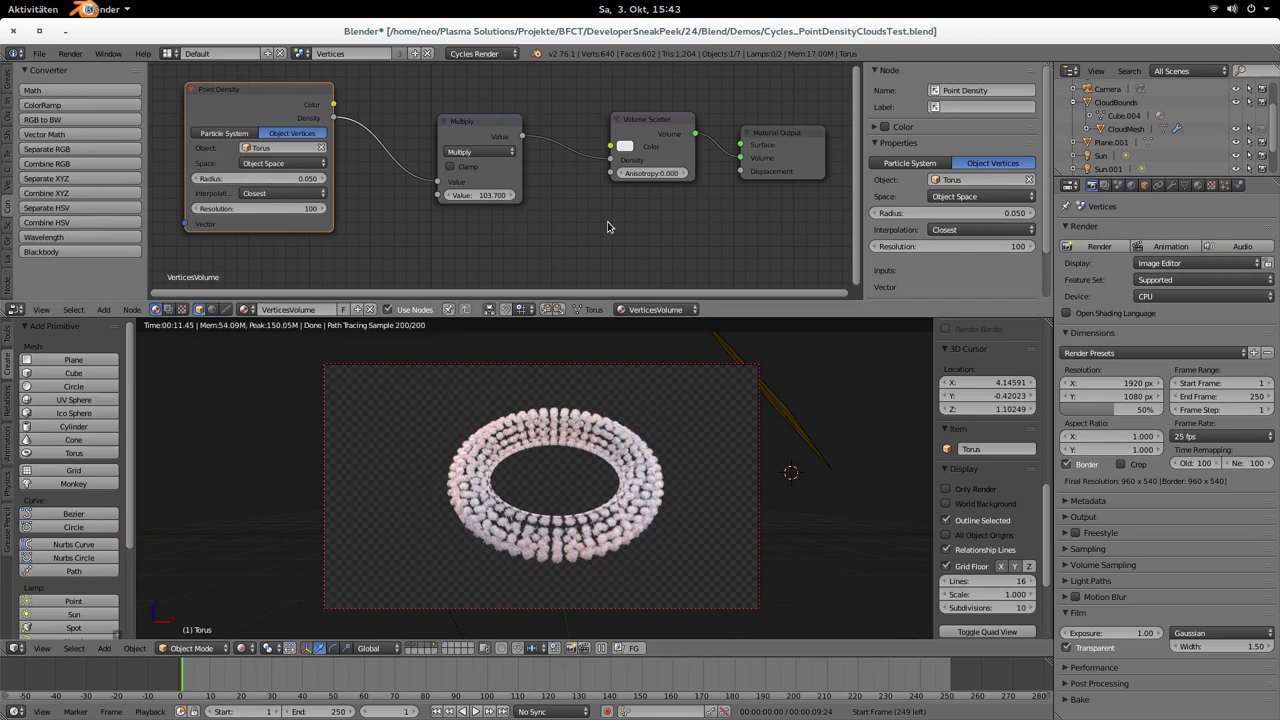
{"action": "left_click", "coordinate": [303, 53]}
{"action": "left_click", "coordinate": [325, 73]}
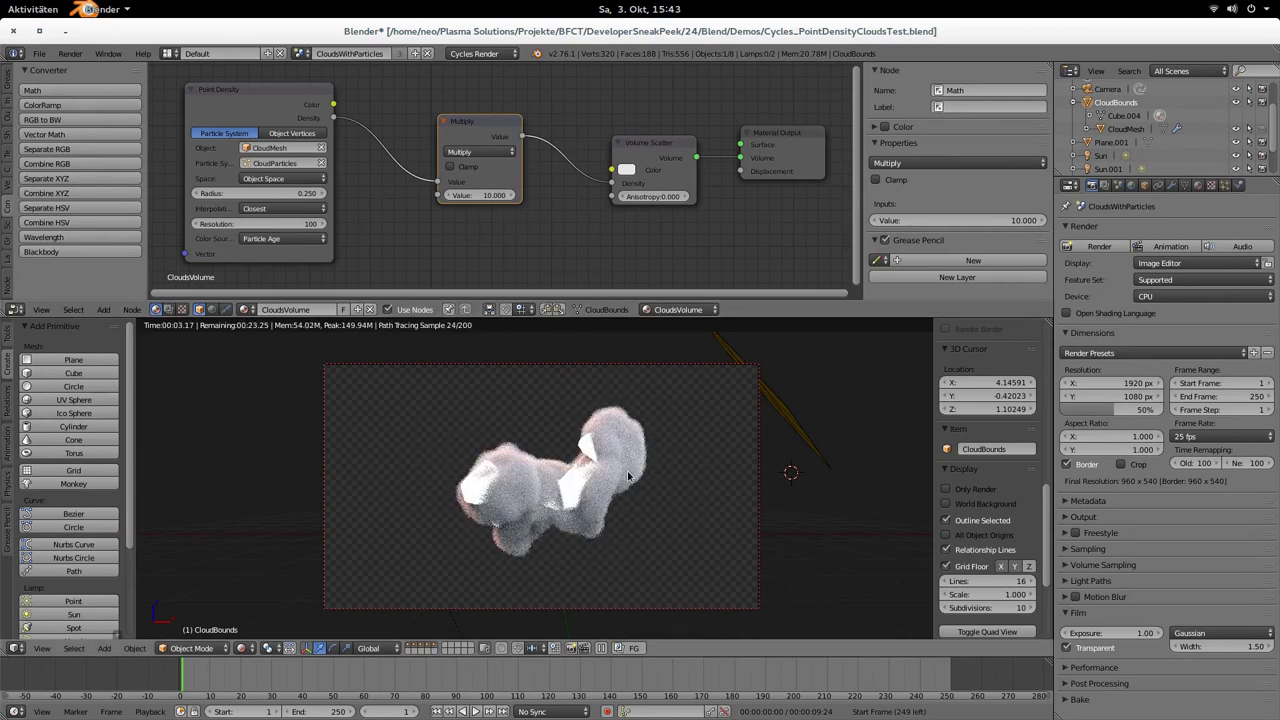
- Leave rendered shading and select the CloudMesh object inside the CloudBounds box
{"action": "key", "text": "shift+z"}
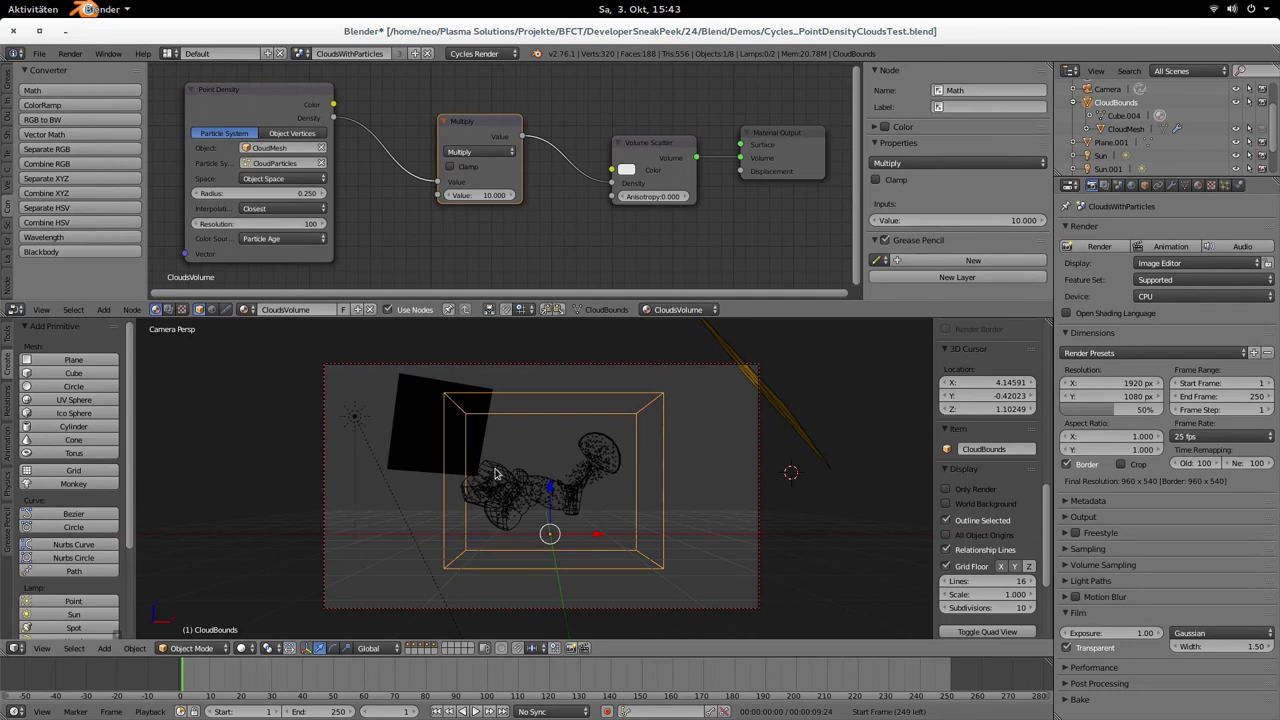
{"action": "right_click", "coordinate": [599, 463]}
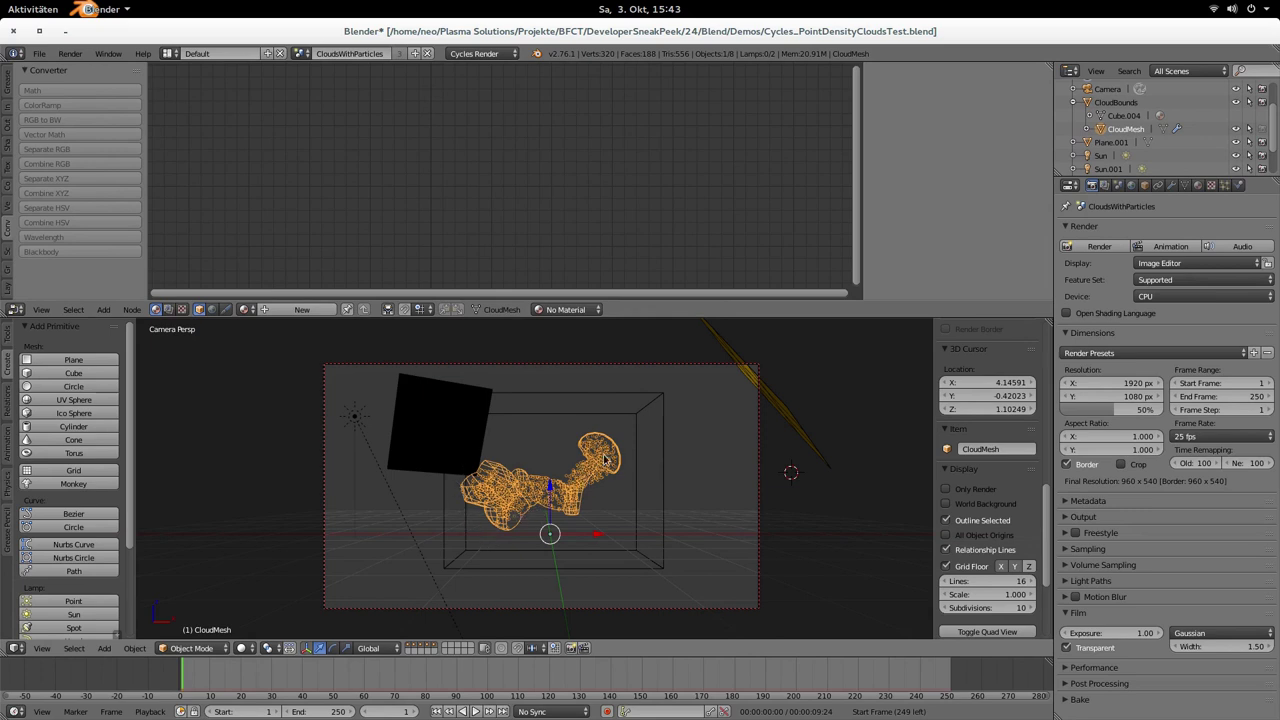
- Show CloudMesh's CloudParticles settings (1383 particles from volume), orbit around it, and return to camera view
{"action": "scroll", "coordinate": [604, 458], "scroll_direction": "up", "scroll_amount": 4}
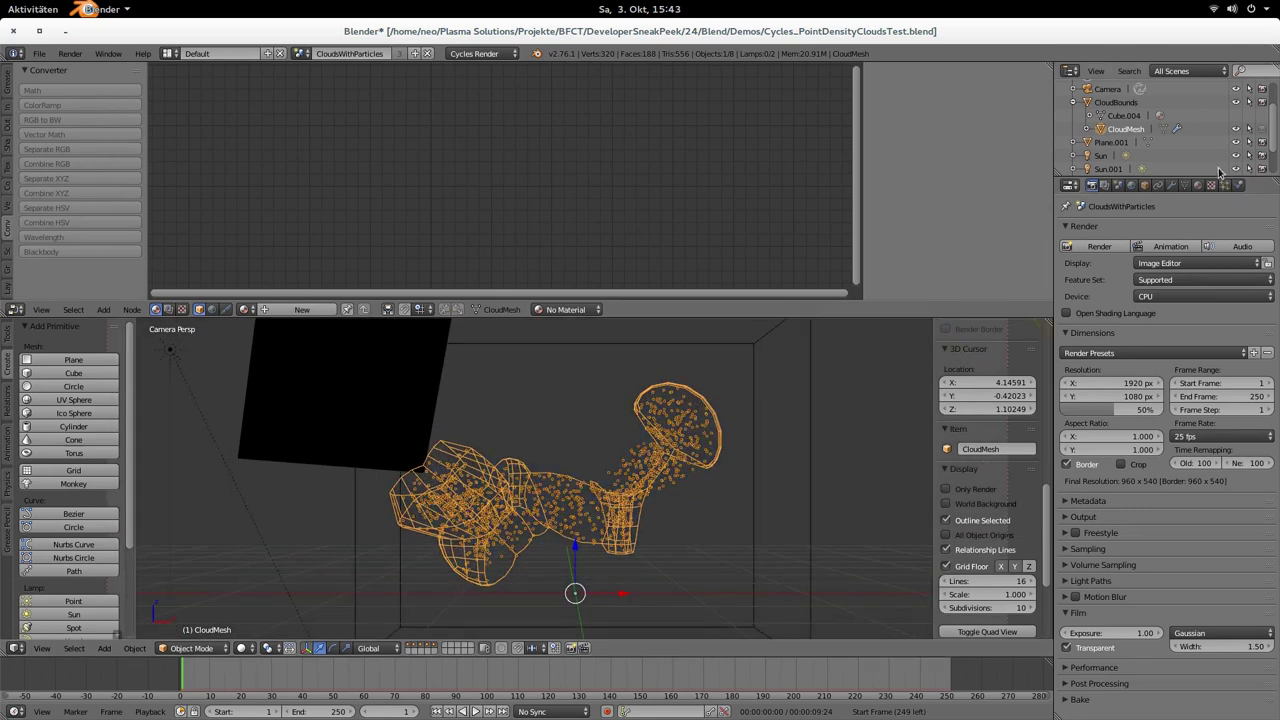
{"action": "left_click", "coordinate": [1224, 185]}
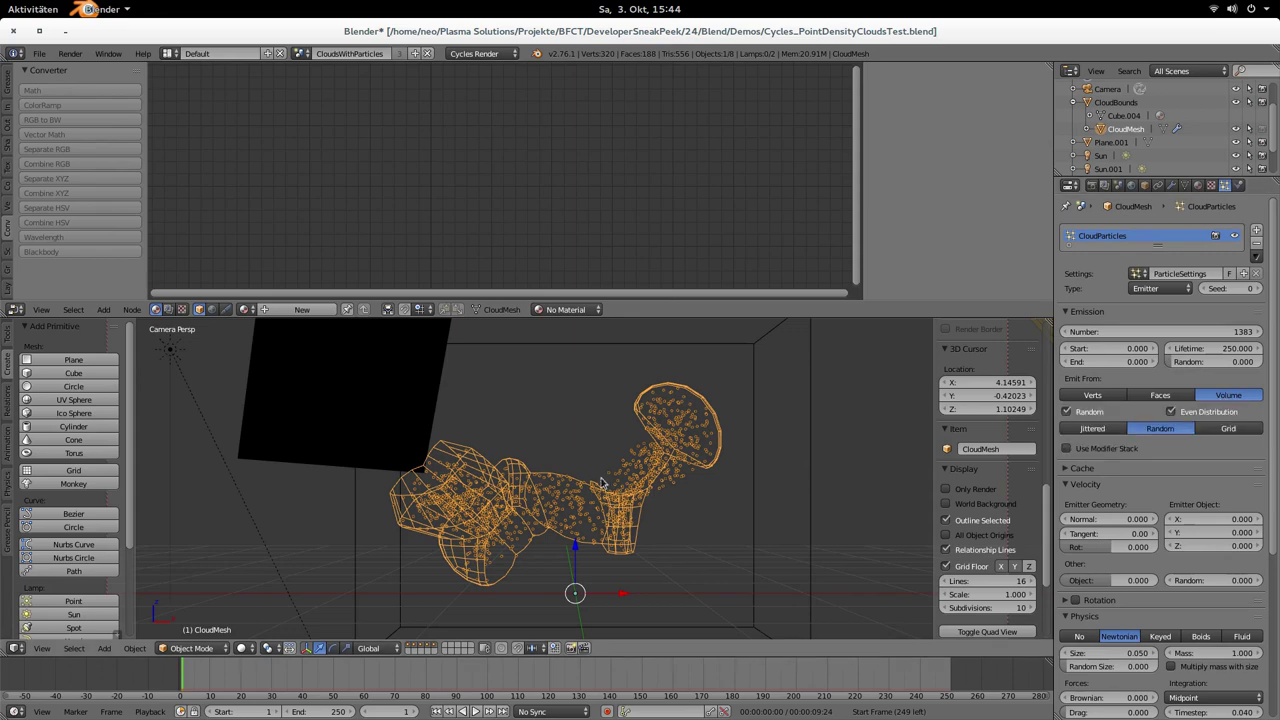
{"action": "middle_click_drag", "start_coordinate": [600, 470], "coordinate": [548, 452]}
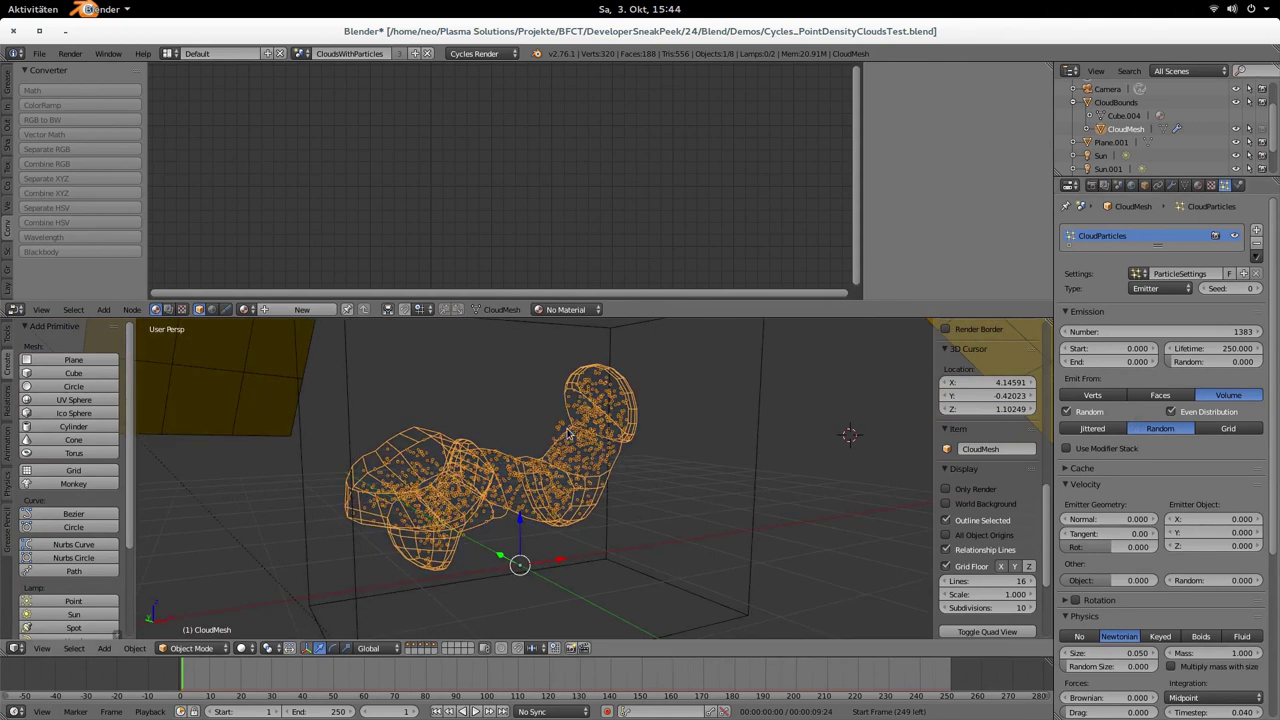
{"action": "middle_click_drag", "start_coordinate": [667, 546], "coordinate": [630, 538]}
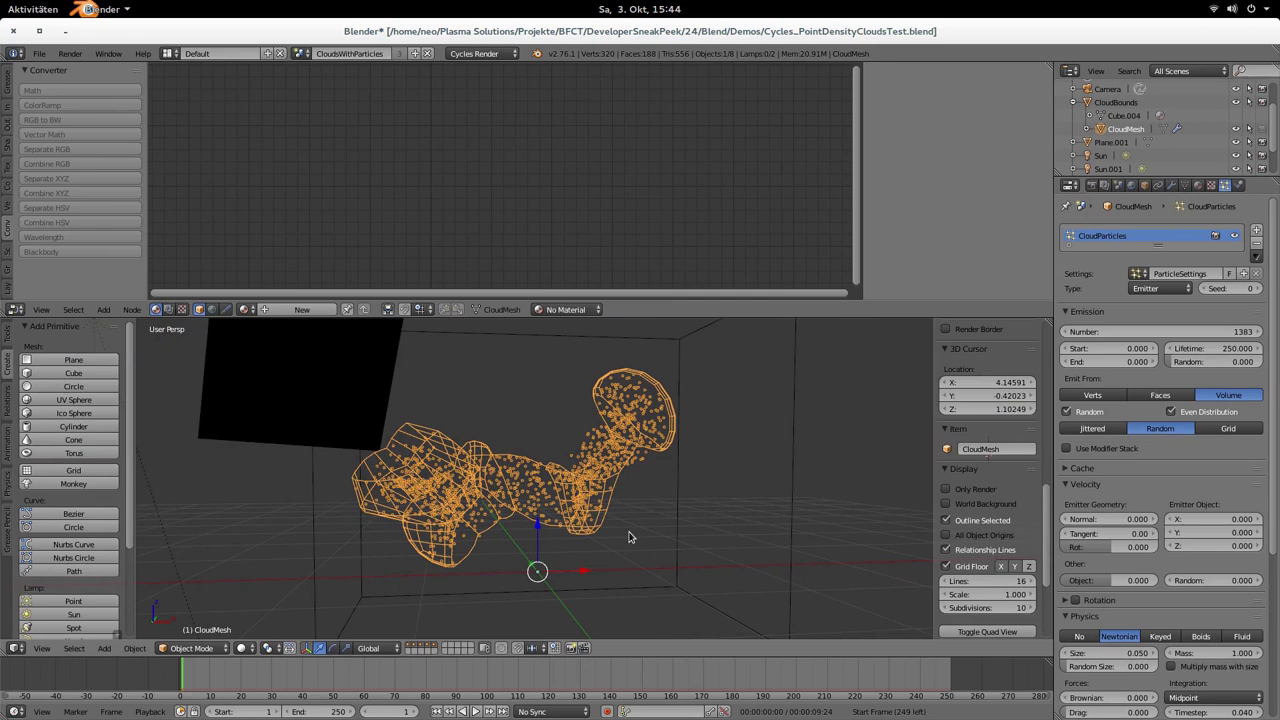
{"action": "key", "text": "KP_0"}
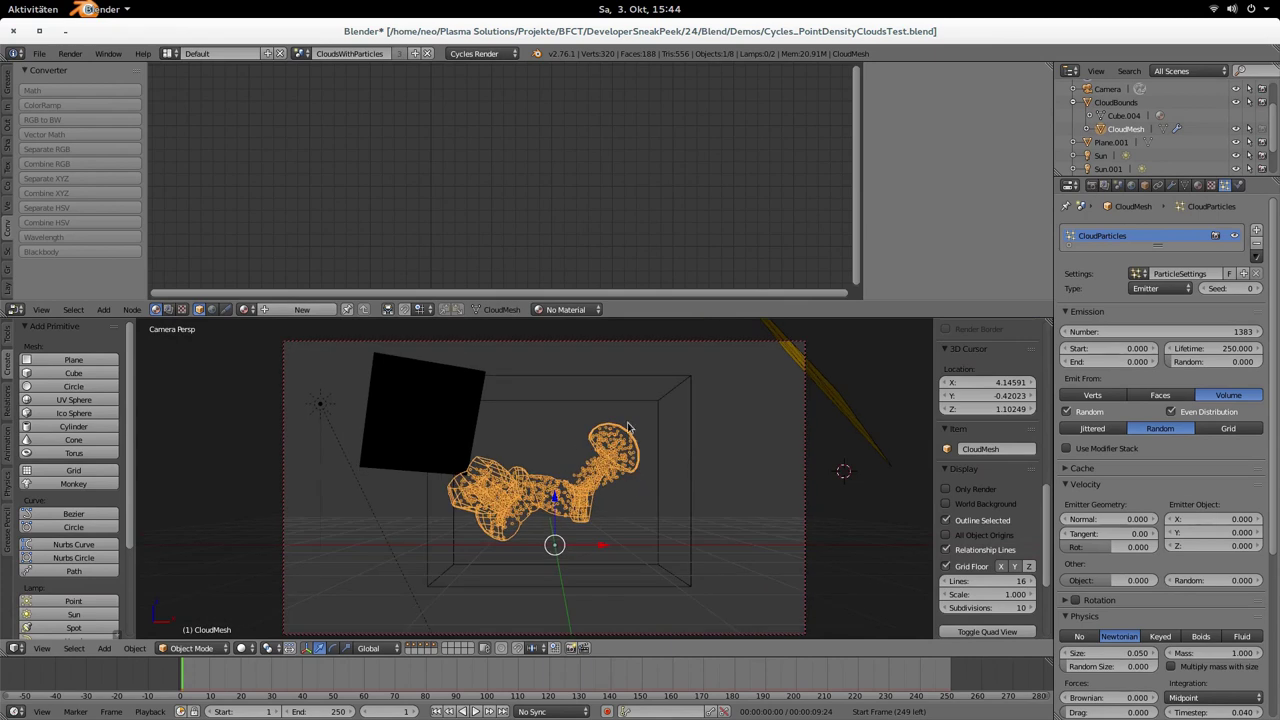
- Select the CloudBounds box, zoom the view, and look through the scene camera
{"action": "right_click", "coordinate": [566, 401]}
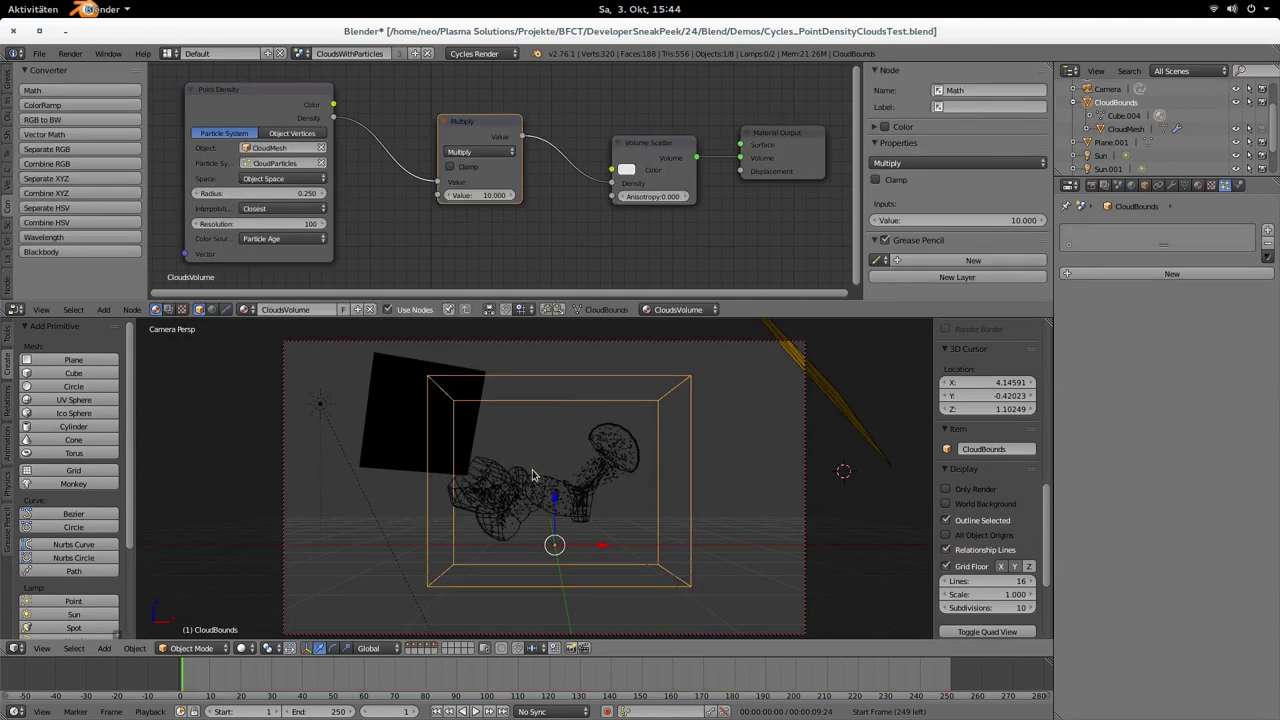
{"action": "mouse_move", "coordinate": [500, 478]}
{"action": "middle_mouse_down"}
{"action": "mouse_move", "coordinate": [503, 468]}
{"action": "mouse_move", "coordinate": [528, 510]}
{"action": "mouse_move", "coordinate": [591, 529]}
{"action": "mouse_move", "coordinate": [585, 560]}
{"action": "mouse_move", "coordinate": [476, 451]}
{"action": "mouse_move", "coordinate": [363, 486]}
{"action": "mouse_move", "coordinate": [549, 478]}
{"action": "middle_mouse_up"}
{"action": "scroll", "coordinate": [990, 482], "scroll_direction": "up", "scroll_amount": 8}
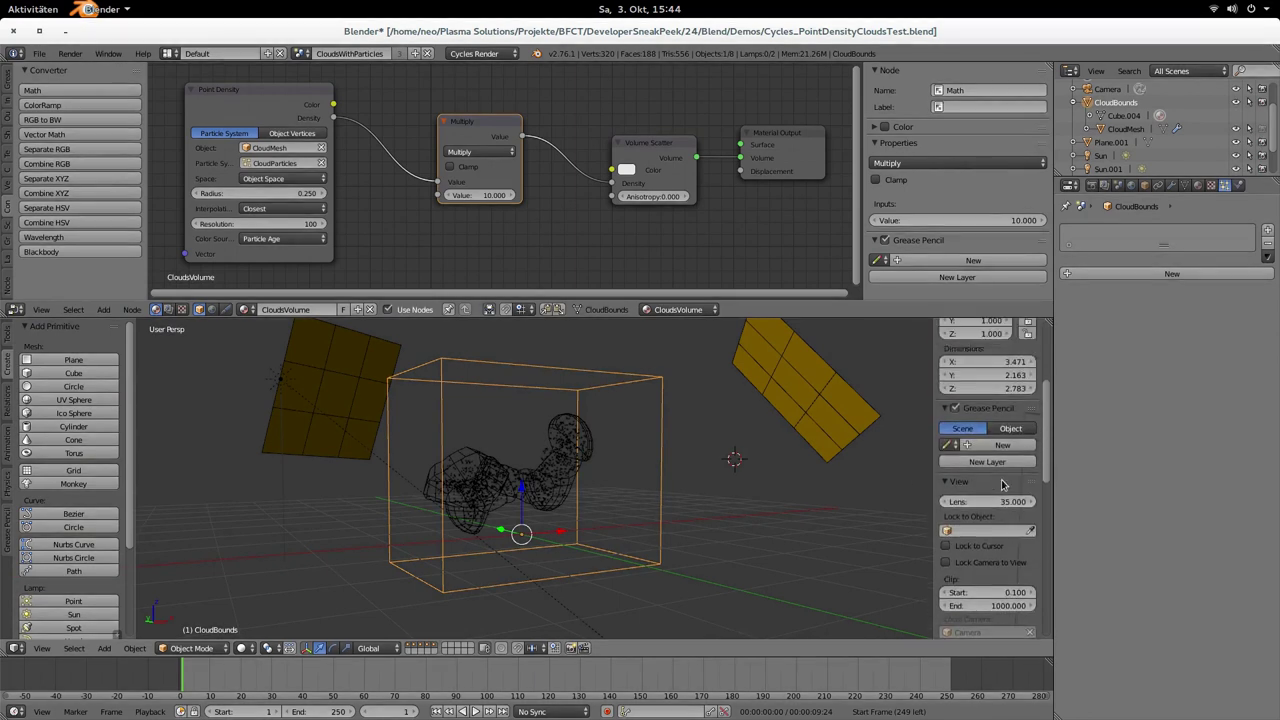
{"action": "scroll", "coordinate": [1007, 479], "scroll_direction": "up", "scroll_amount": 5}
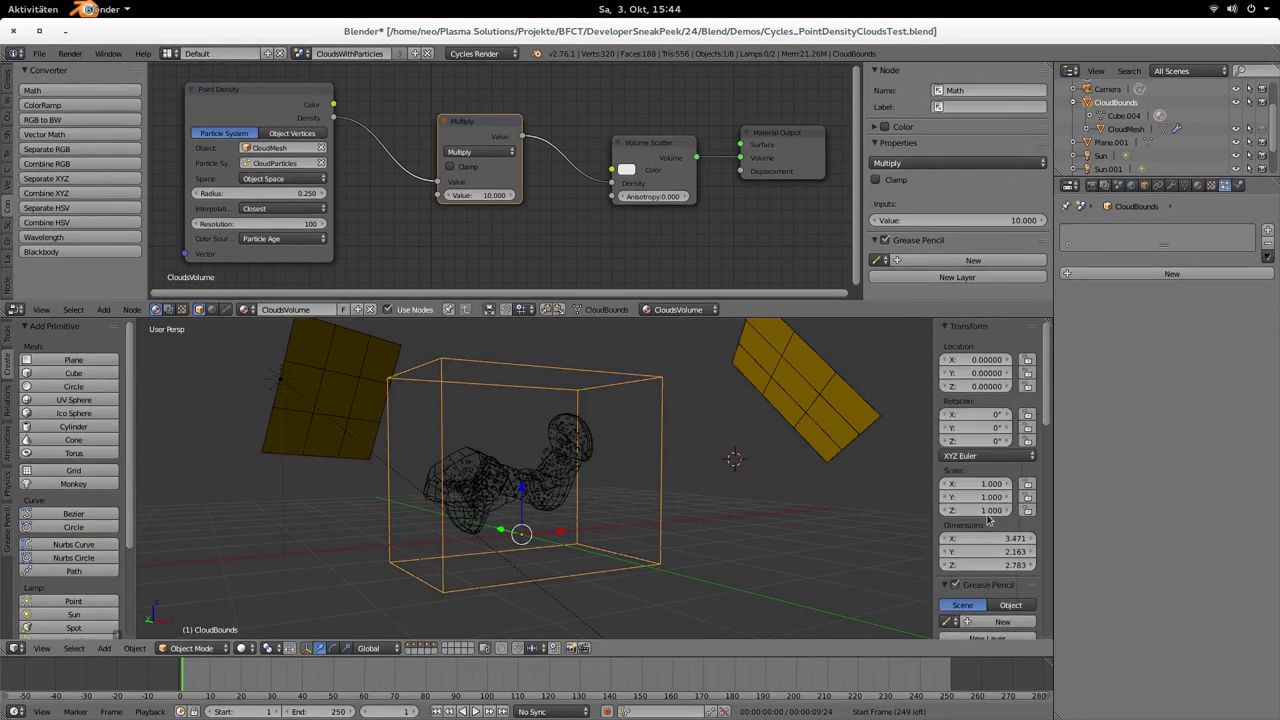
{"action": "scroll", "coordinate": [605, 485], "scroll_direction": "down", "scroll_amount": 2}
{"action": "scroll", "coordinate": [618, 487], "scroll_direction": "up", "scroll_amount": 5}
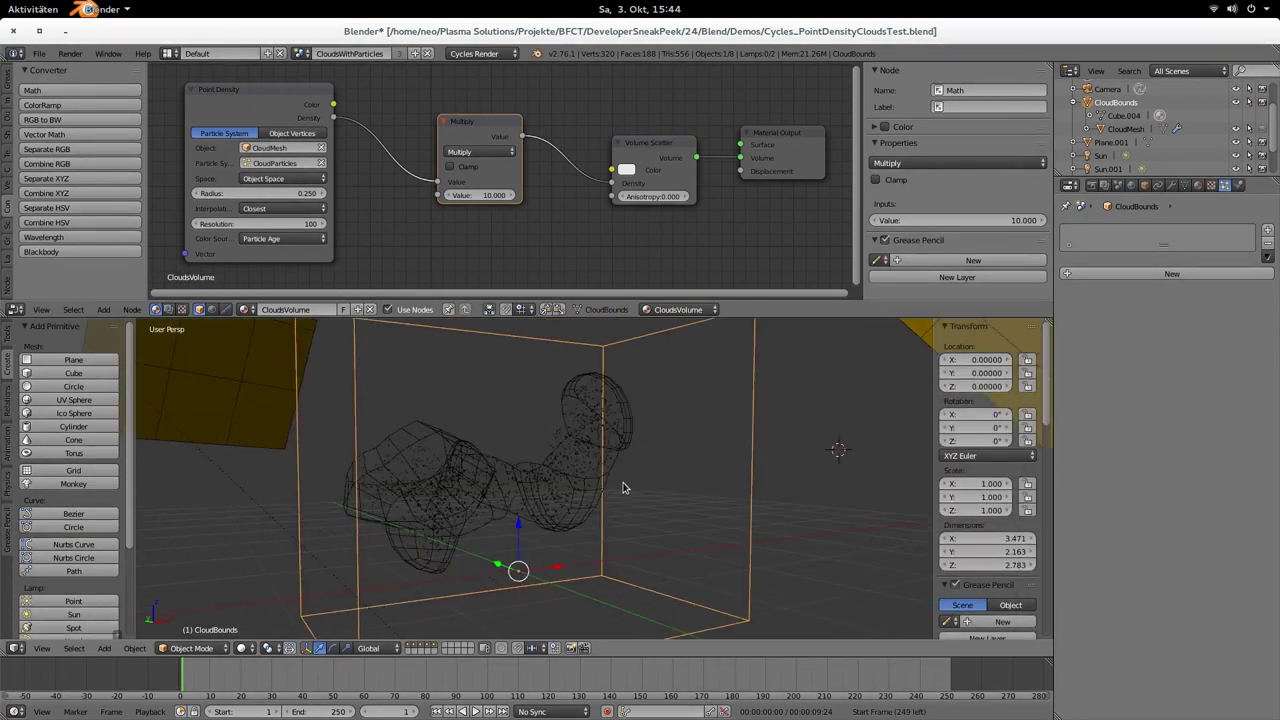
{"action": "key", "text": "KP_0"}
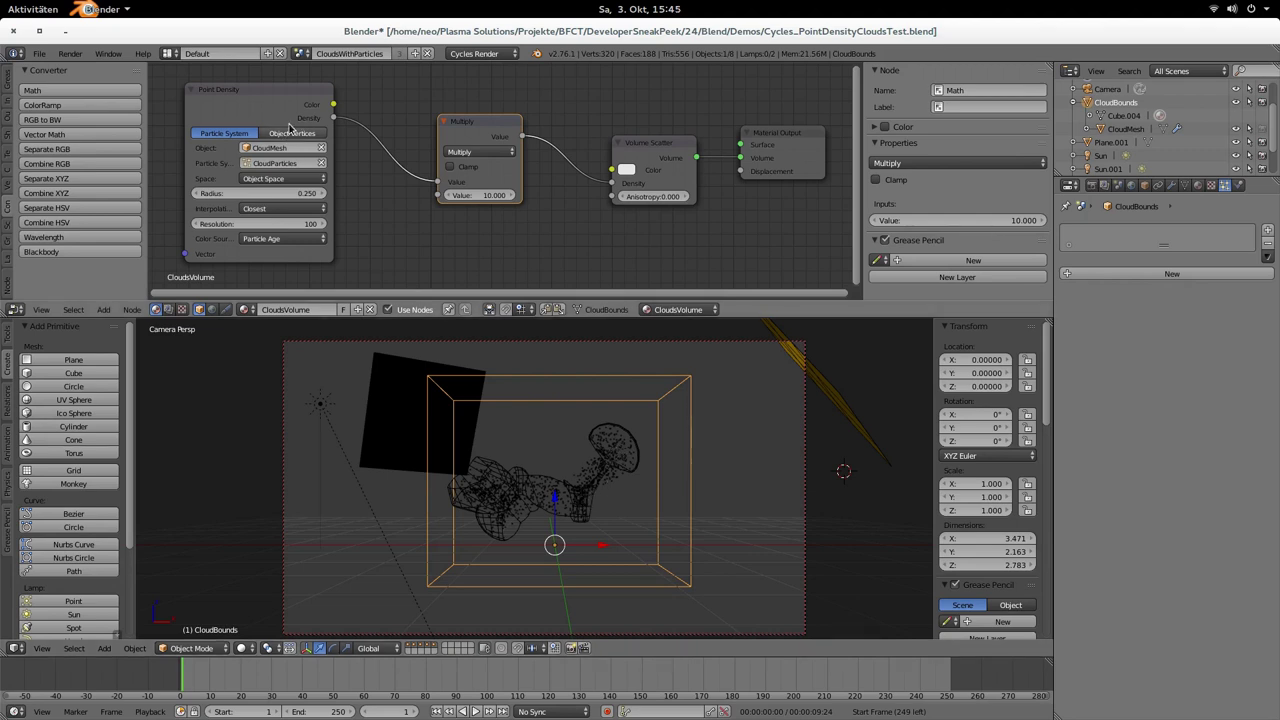
- Set the Point Density source to CloudMesh with the CloudParticles particle system
{"action": "left_click", "coordinate": [319, 148]}
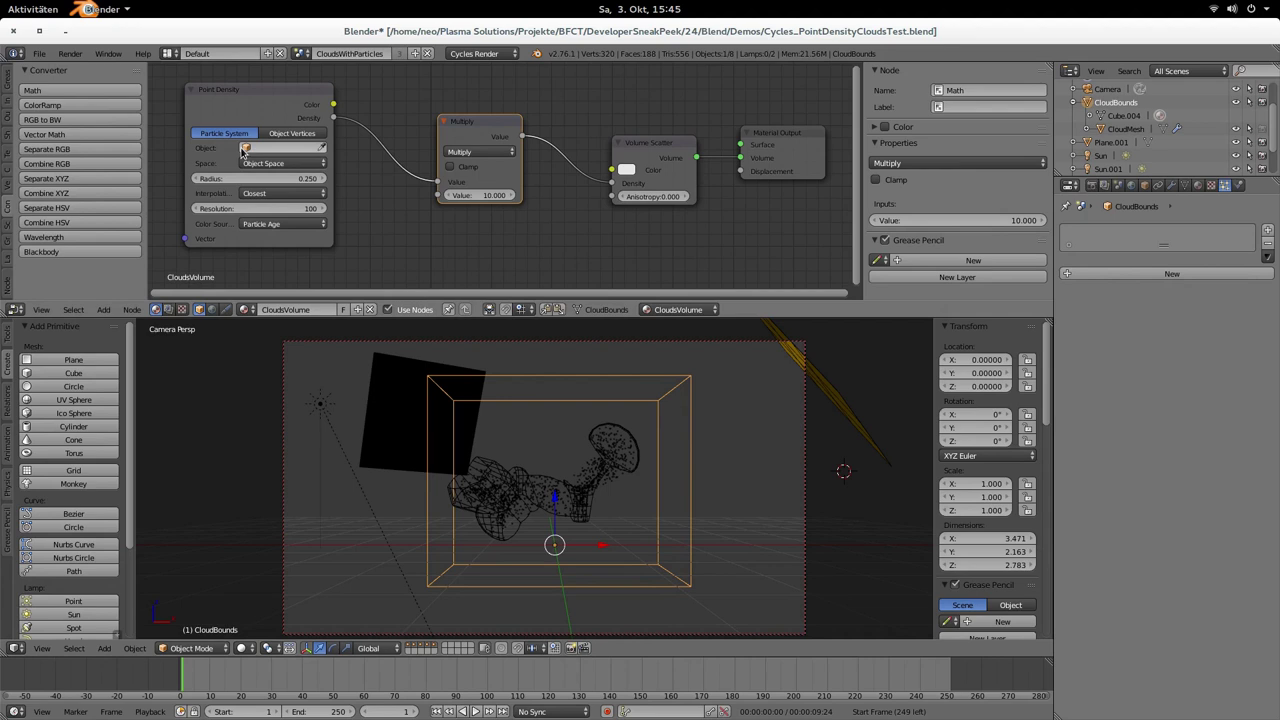
{"action": "left_click", "coordinate": [322, 147]}
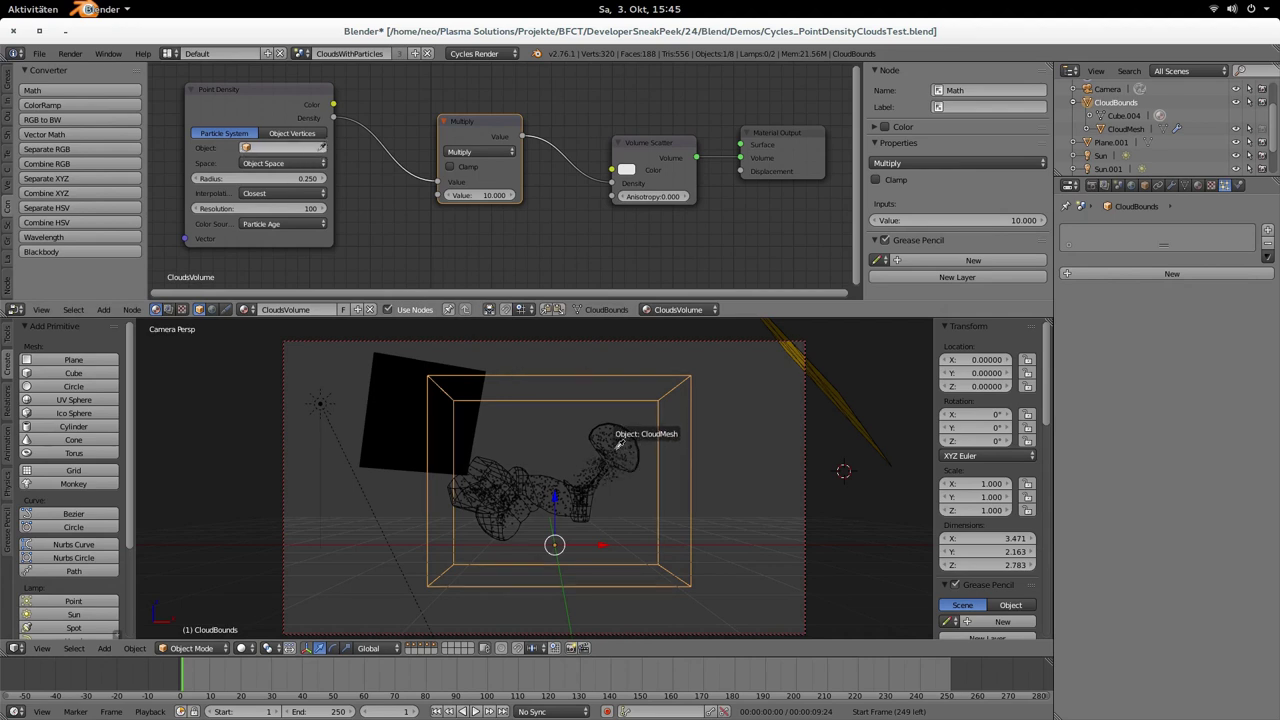
{"action": "left_click", "coordinate": [620, 441]}
{"action": "left_click", "coordinate": [318, 163]}
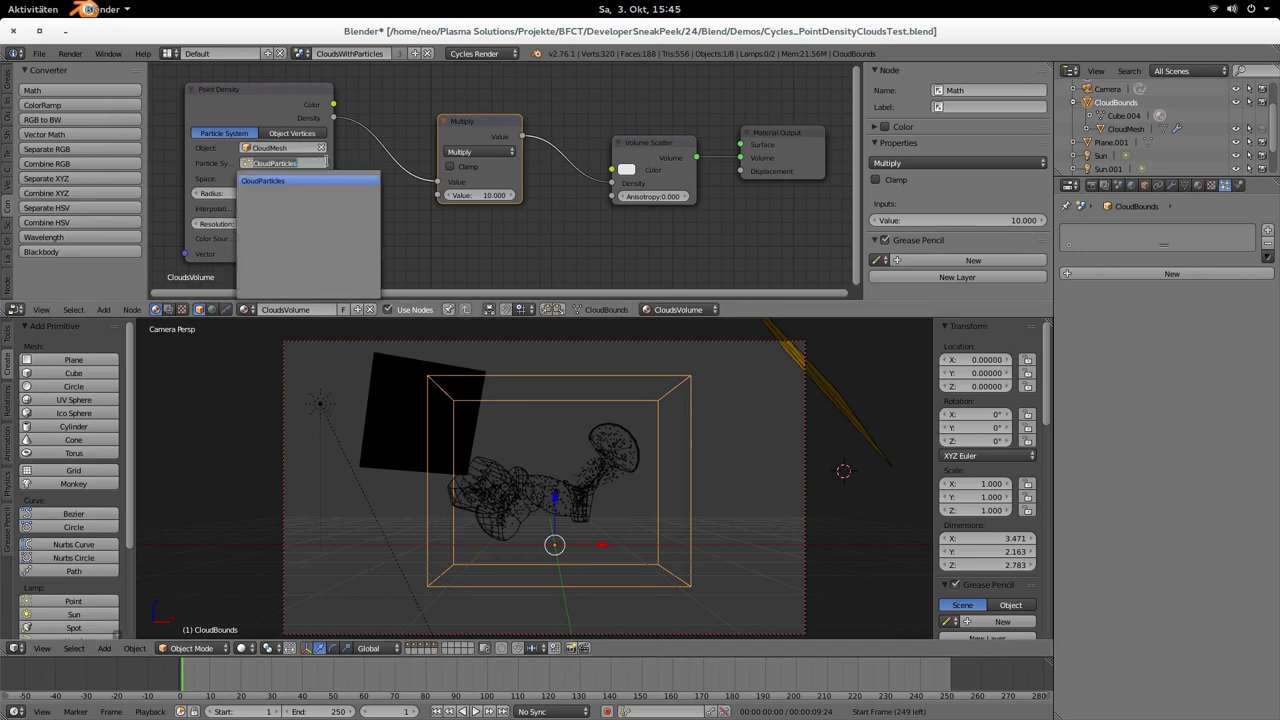
{"action": "key", "text": "BackSpace"}
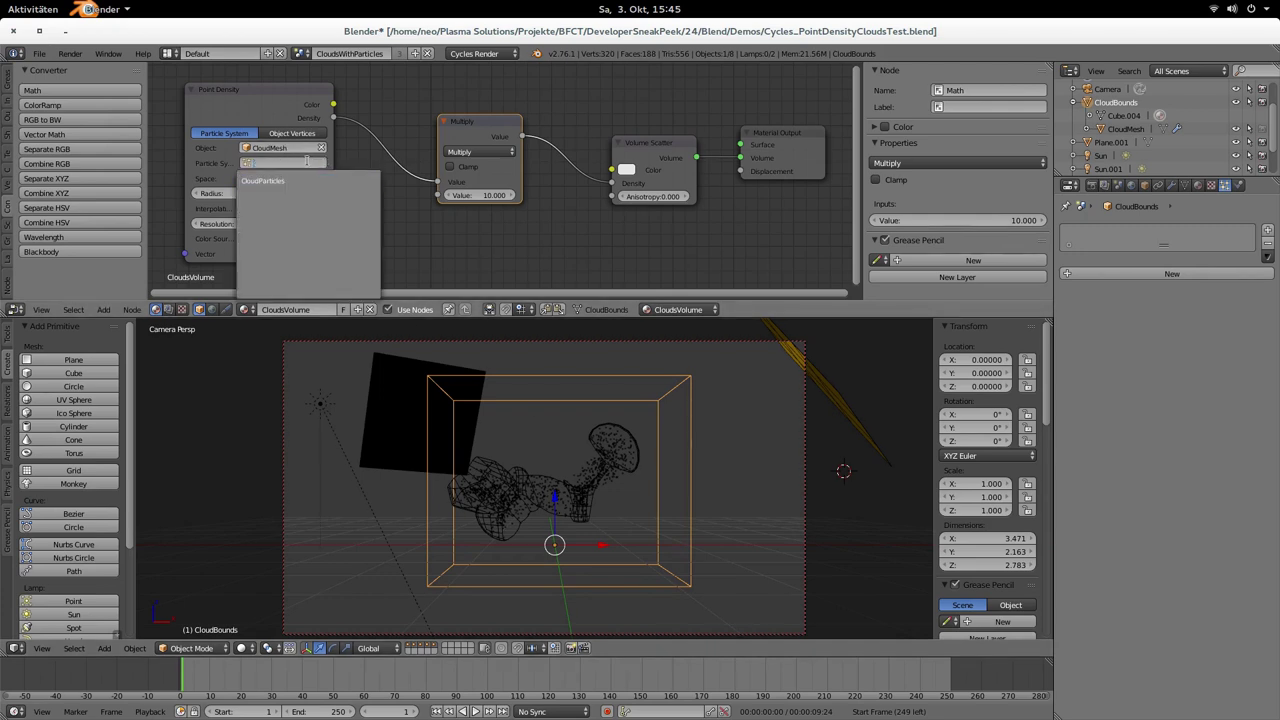
{"action": "left_click", "coordinate": [297, 170]}
{"action": "left_click", "coordinate": [258, 166]}
{"action": "left_click", "coordinate": [265, 181]}
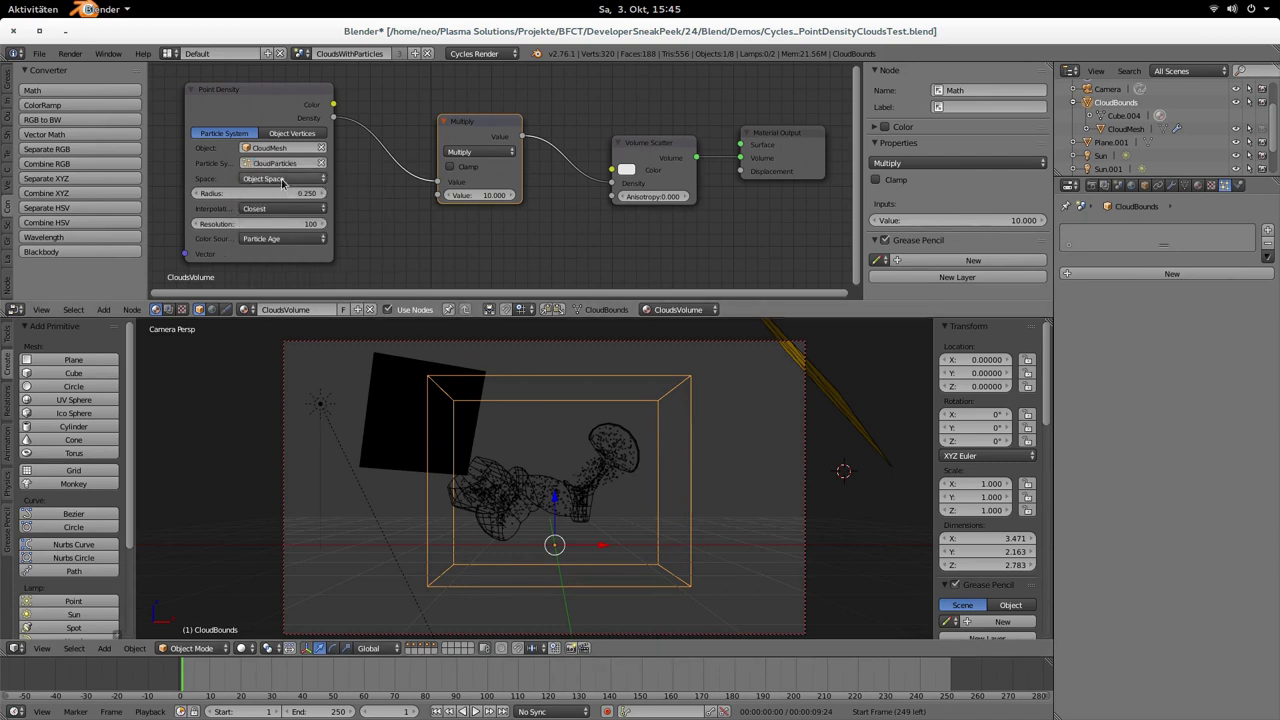
- Hide CloudMesh in the outliner and reselect the CloudBounds box
{"action": "right_click", "coordinate": [622, 462]}
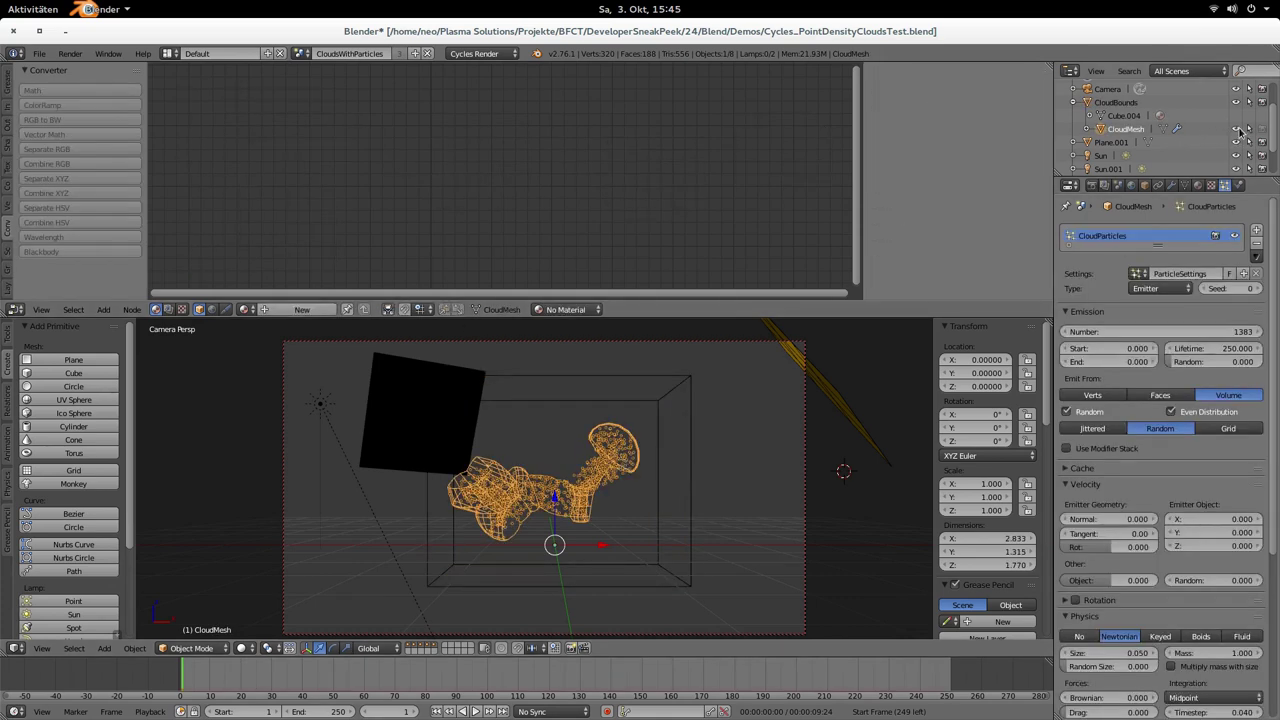
{"action": "left_click", "coordinate": [1236, 129]}
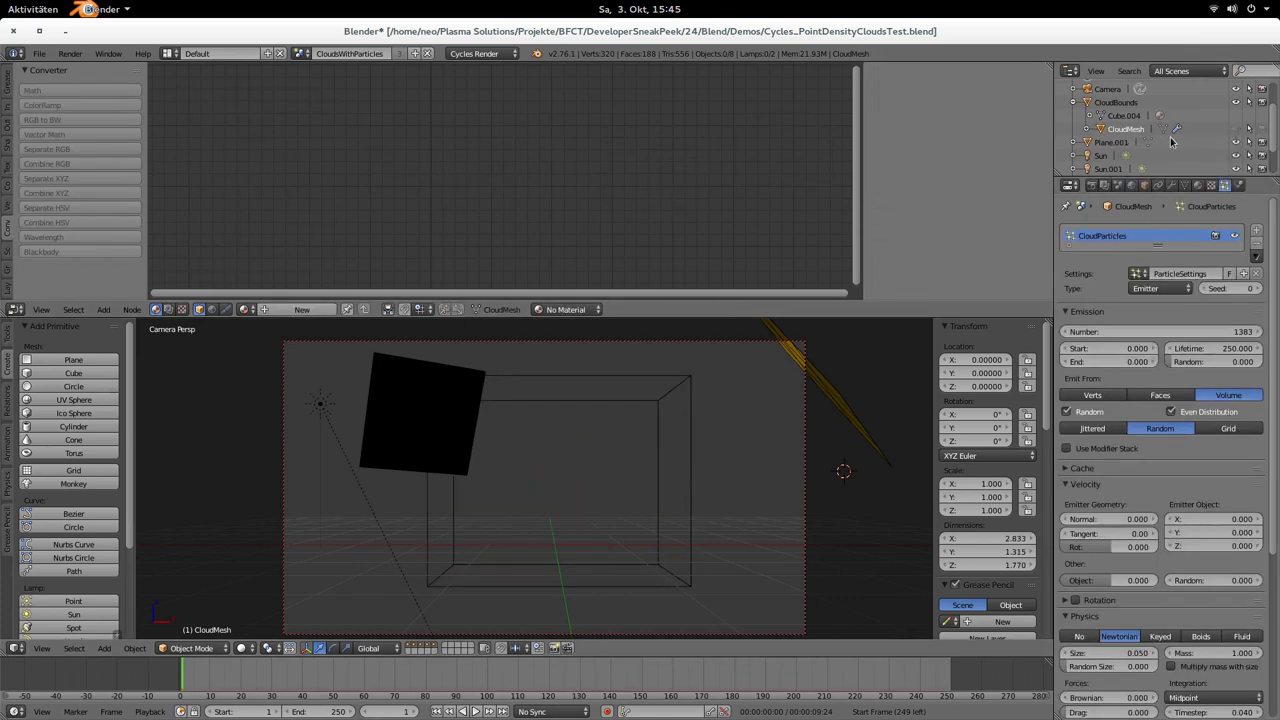
{"action": "right_click", "coordinate": [604, 382]}
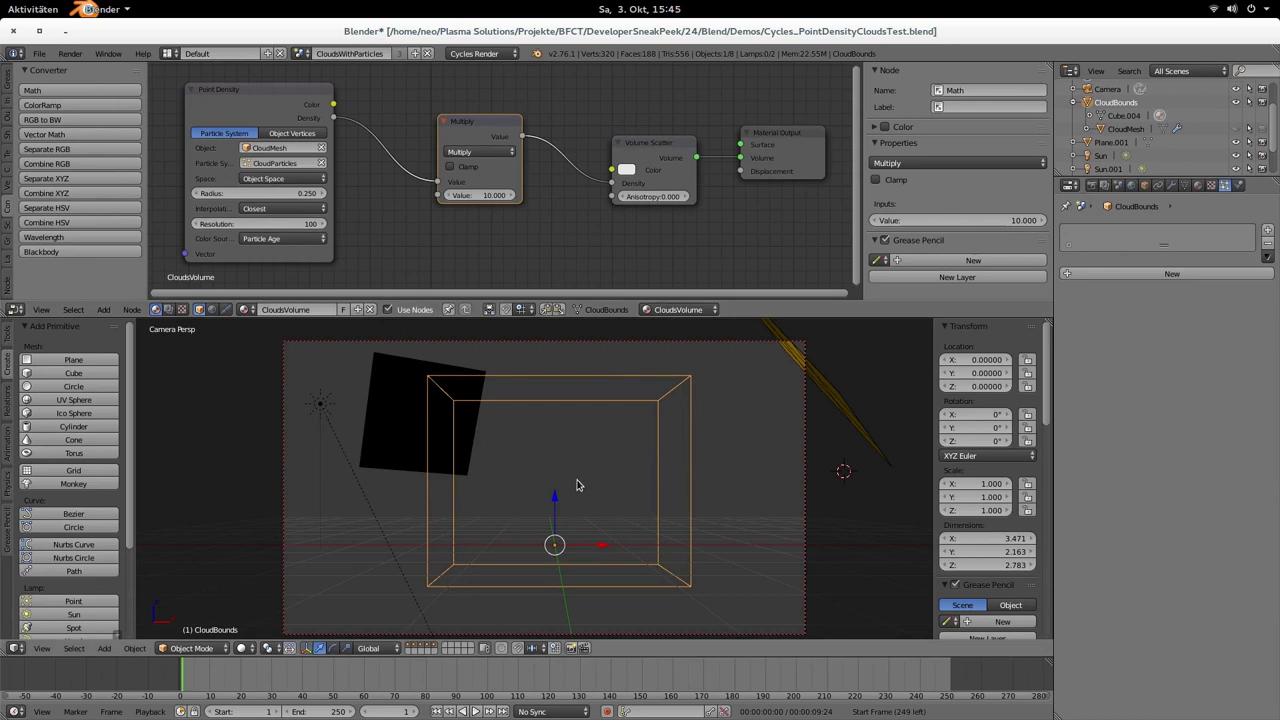
- Preview the cloud rendered, trying Point Density resolution 50 and 20 before settling on 30
{"action": "key", "text": "shift+z"}
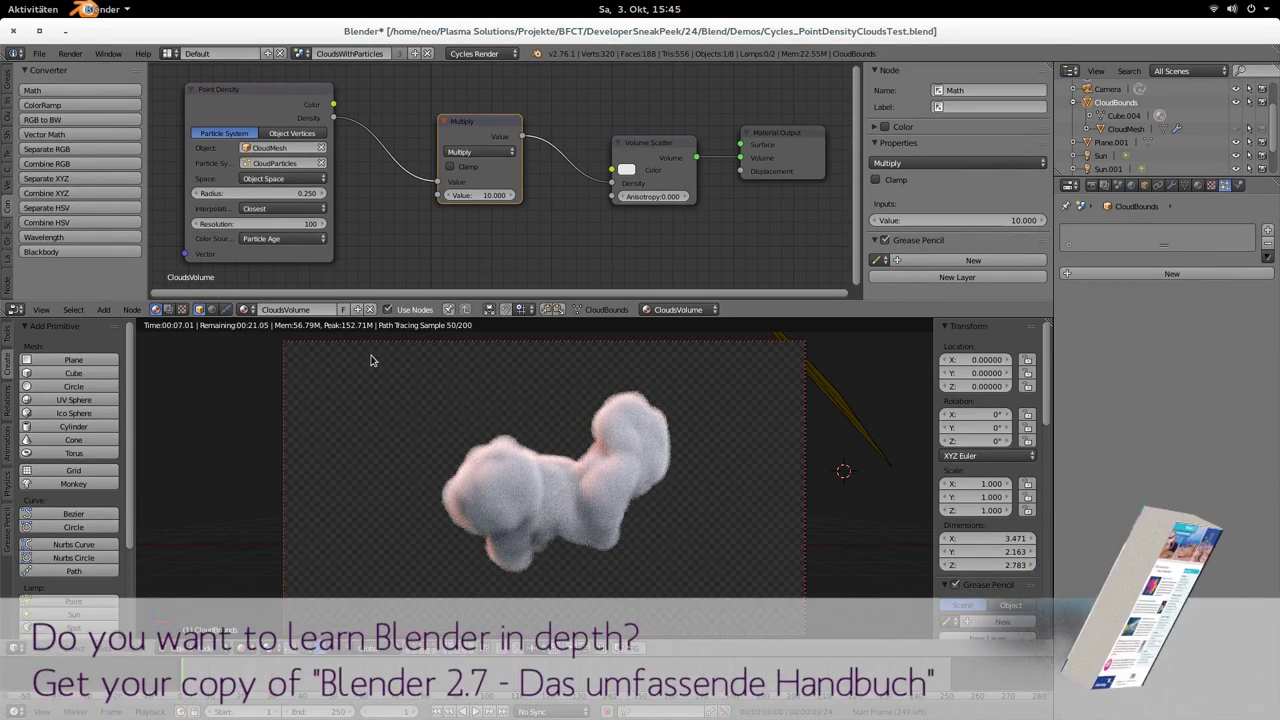
{"action": "left_click", "coordinate": [236, 226]}
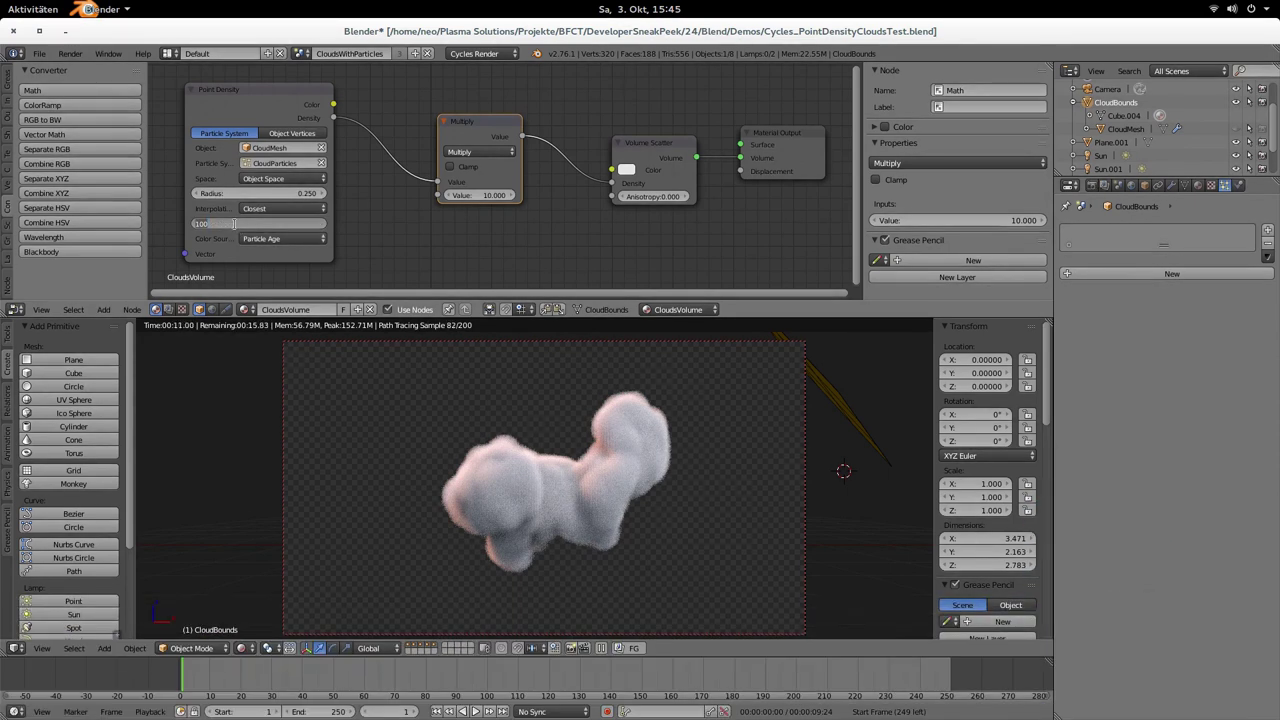
{"action": "type", "text": "50"}
{"action": "key", "text": "Return"}
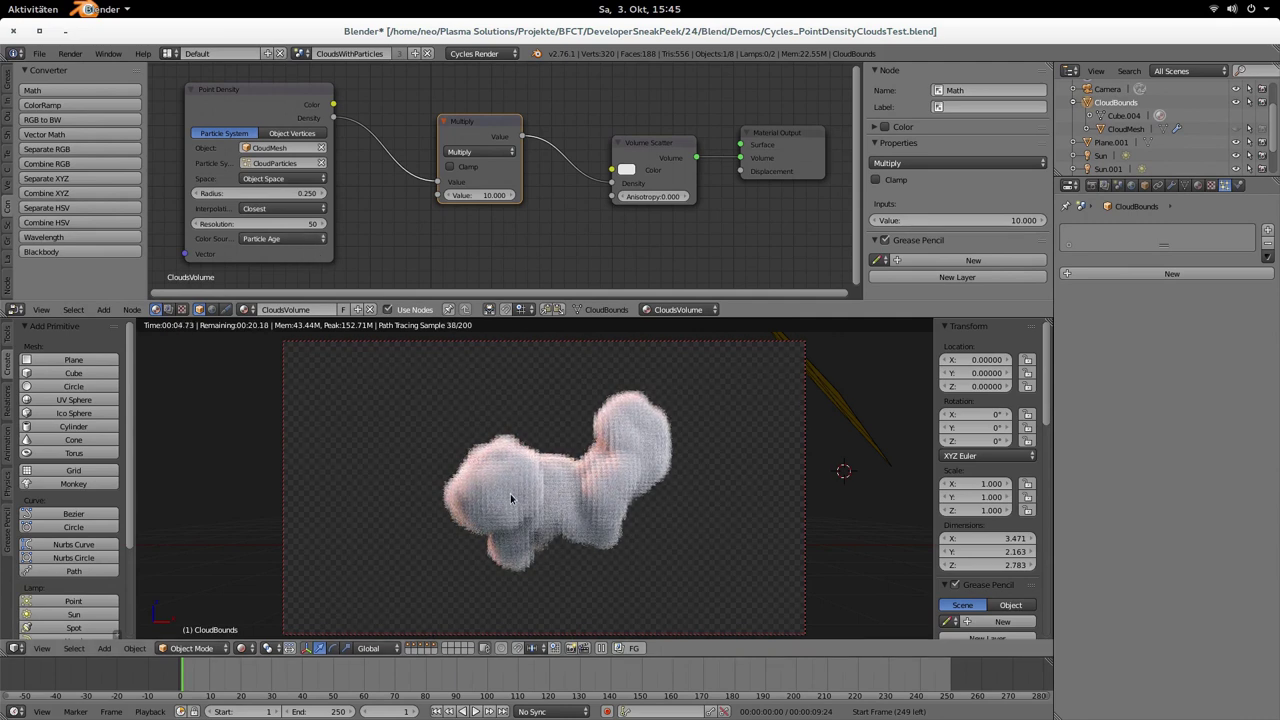
{"action": "left_click", "coordinate": [233, 222]}
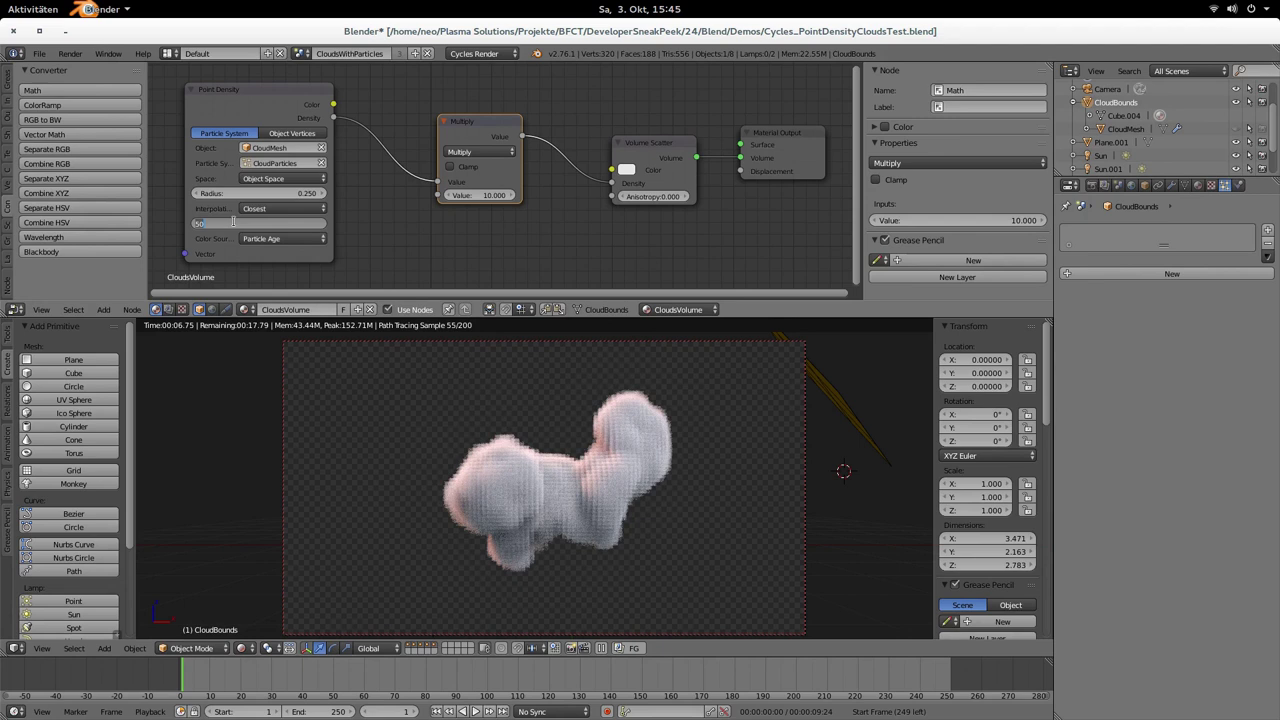
{"action": "type", "text": "20"}
{"action": "key", "text": "Return"}
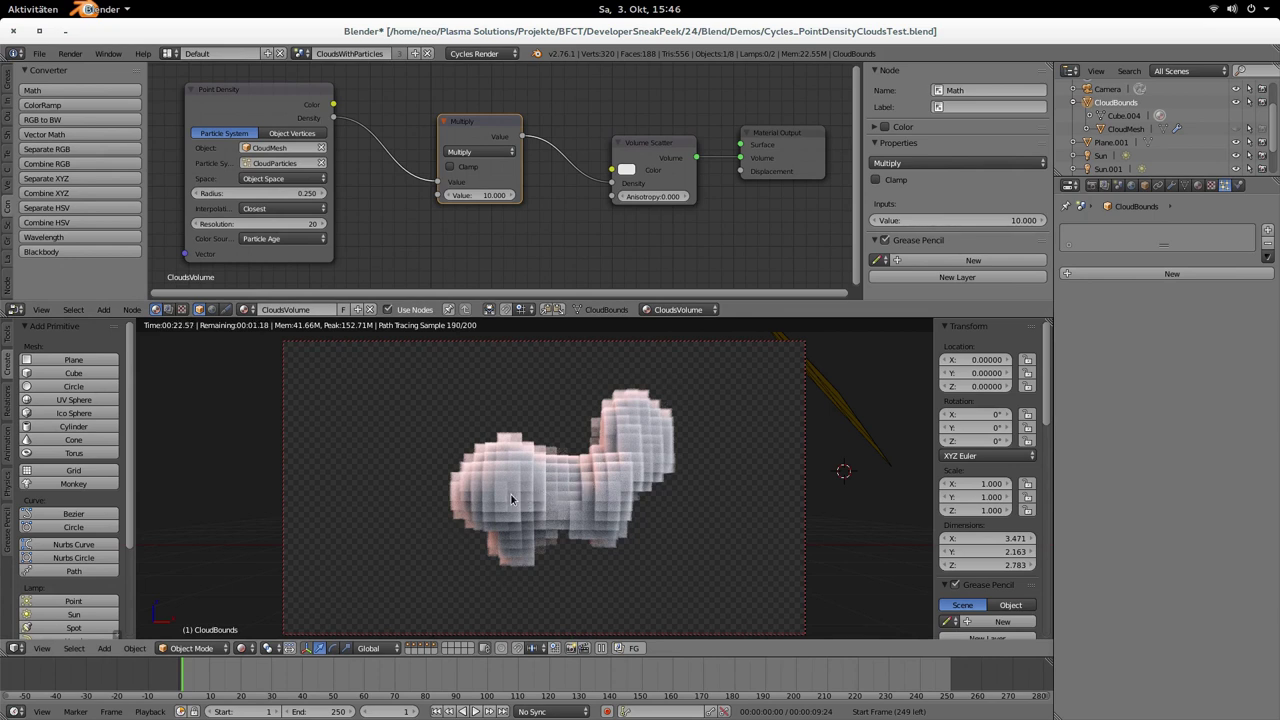
{"action": "left_click", "coordinate": [236, 223]}
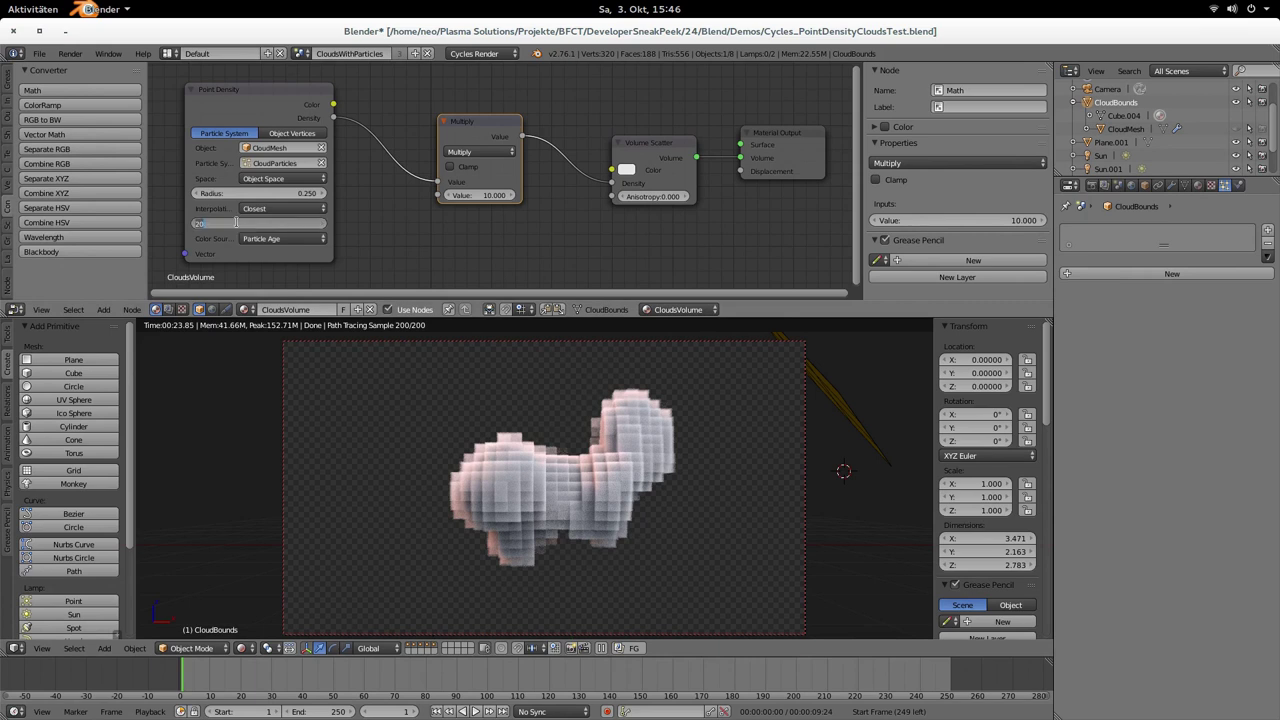
{"action": "type", "text": "30"}
{"action": "key", "text": "Return"}
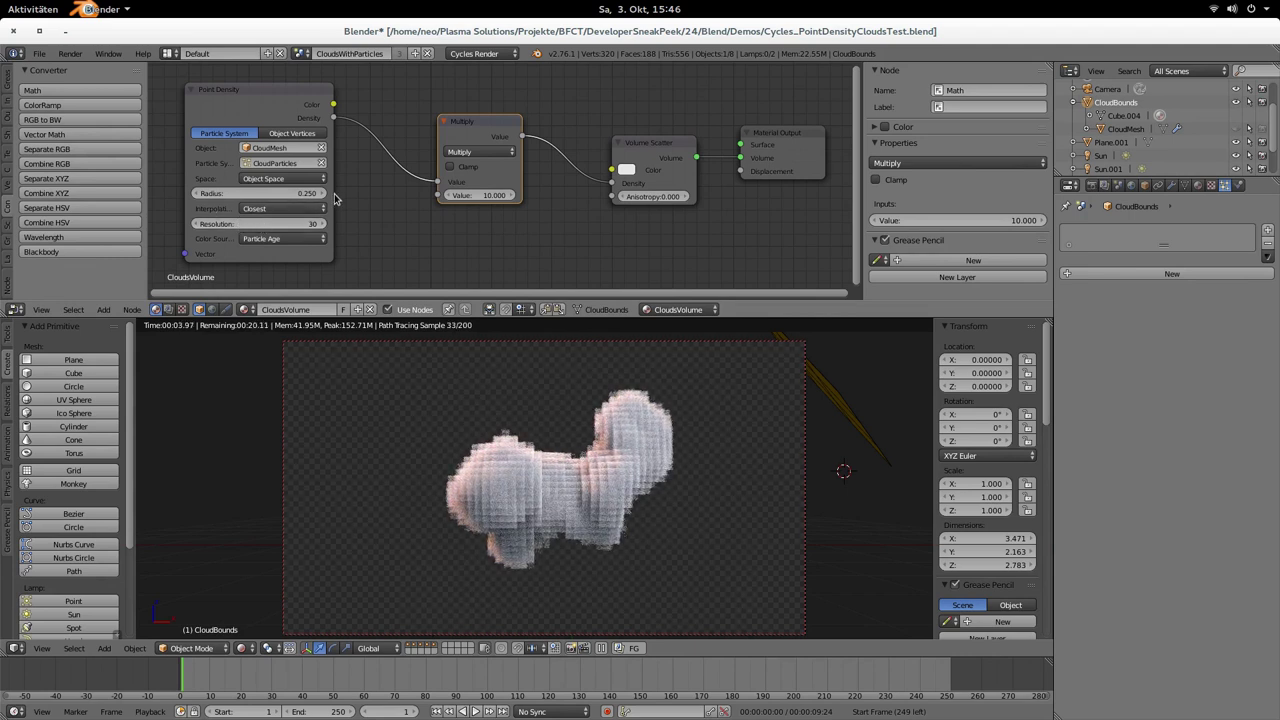
- Widen the Point Density node and switch its interpolation to Linear, then Cubic
{"action": "left_click_drag", "start_coordinate": [333, 194], "coordinate": [371, 194]}
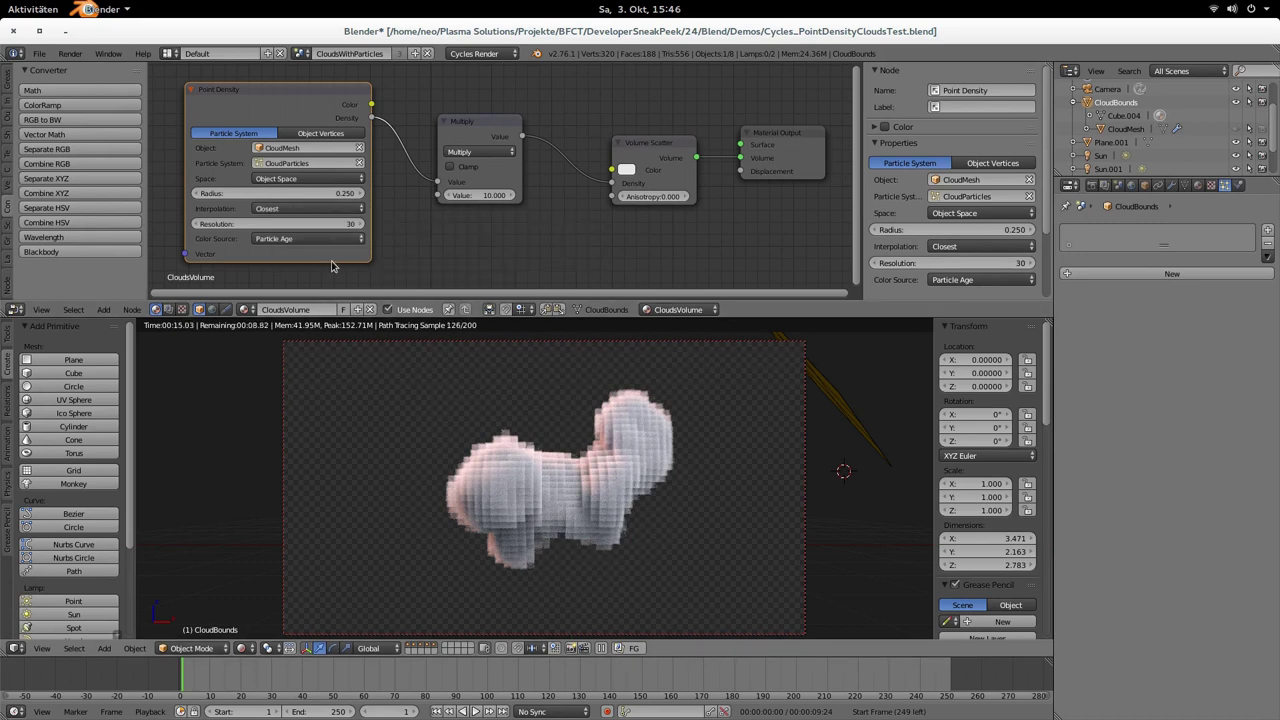
{"action": "left_click", "coordinate": [260, 210]}
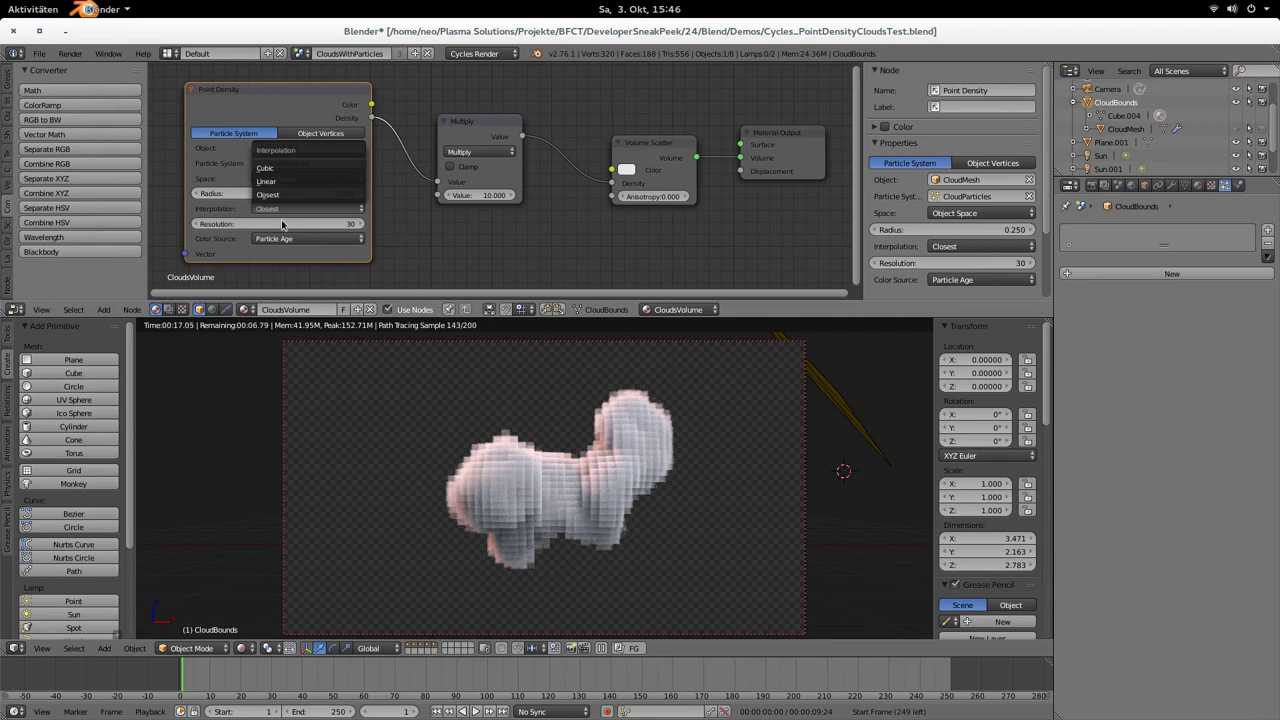
{"action": "left_click", "coordinate": [282, 224]}
{"action": "left_click", "coordinate": [274, 210]}
{"action": "left_click", "coordinate": [266, 183]}
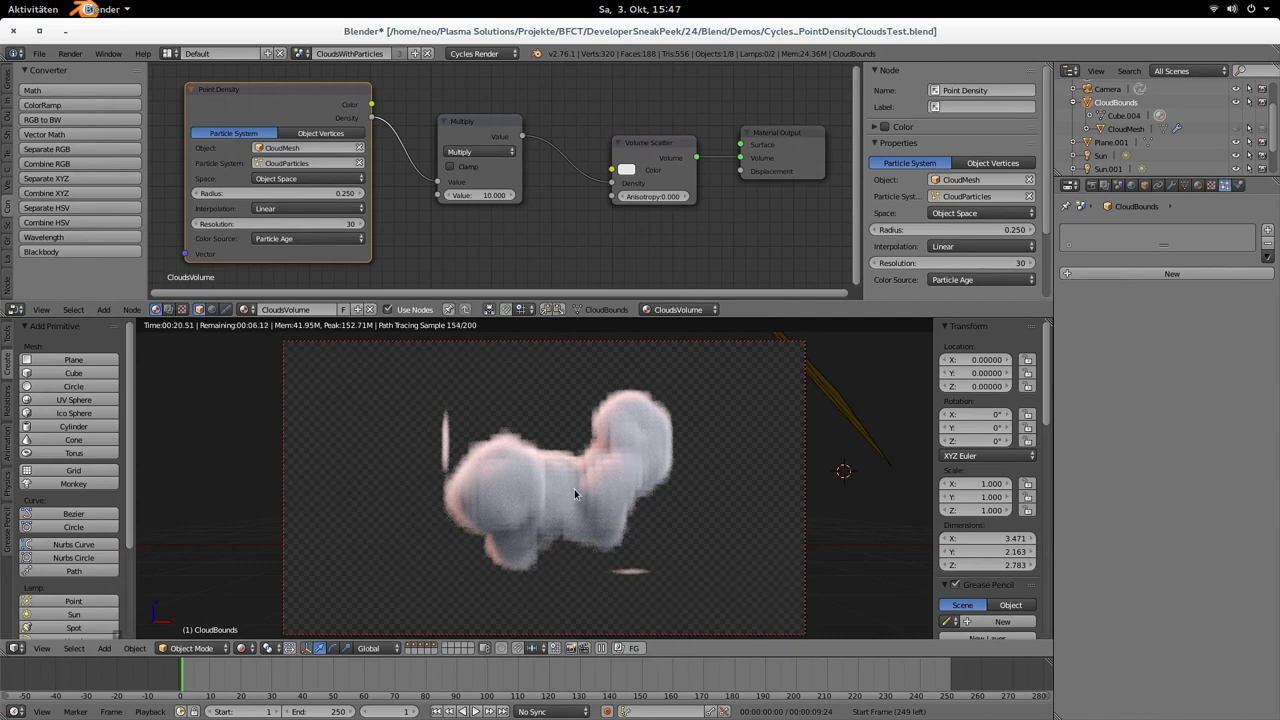
{"action": "left_click", "coordinate": [285, 208]}
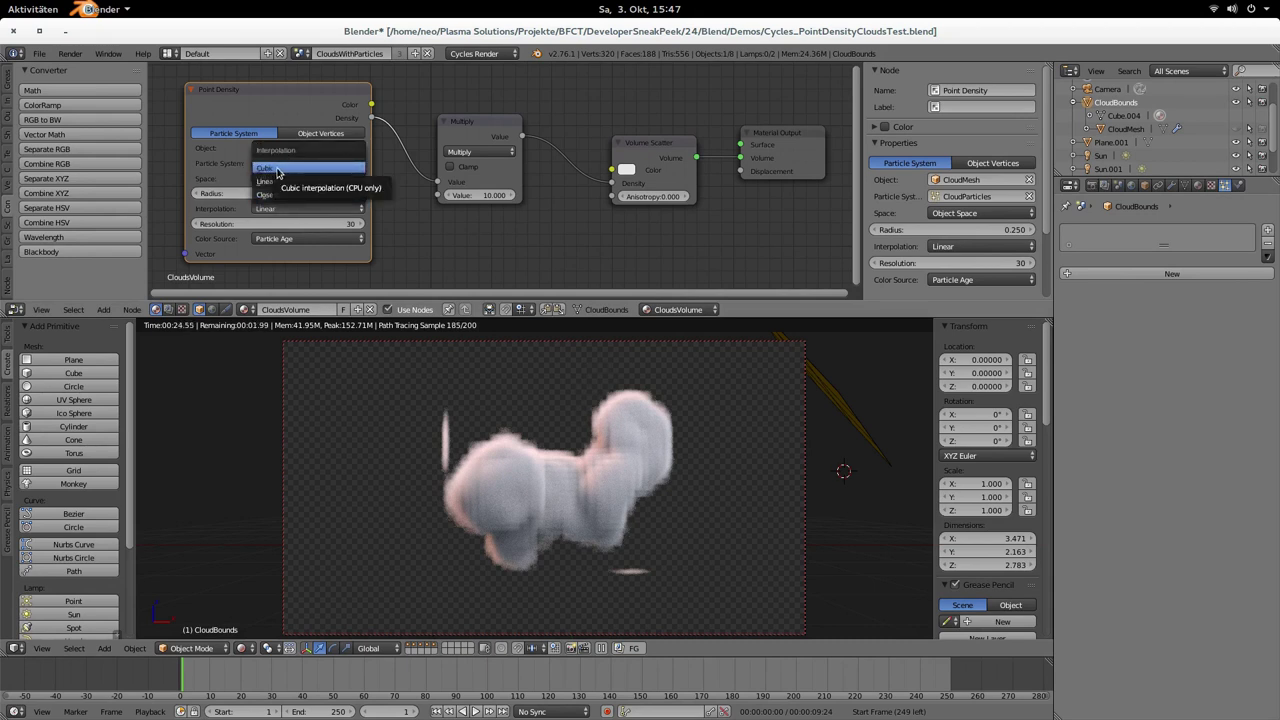
{"action": "left_click", "coordinate": [278, 170]}
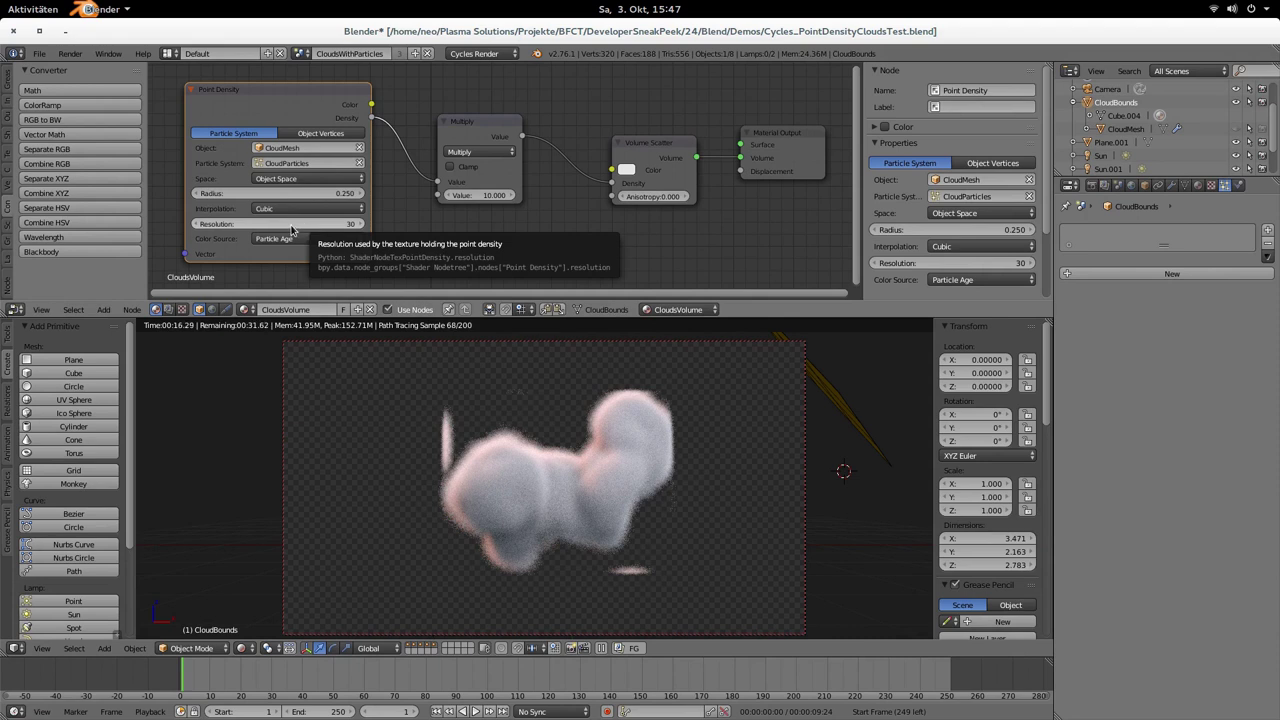
- Try Closest interpolation, confirm a Point Density resolution of 100, then switch interpolation to Linear
{"action": "left_click", "coordinate": [290, 208]}
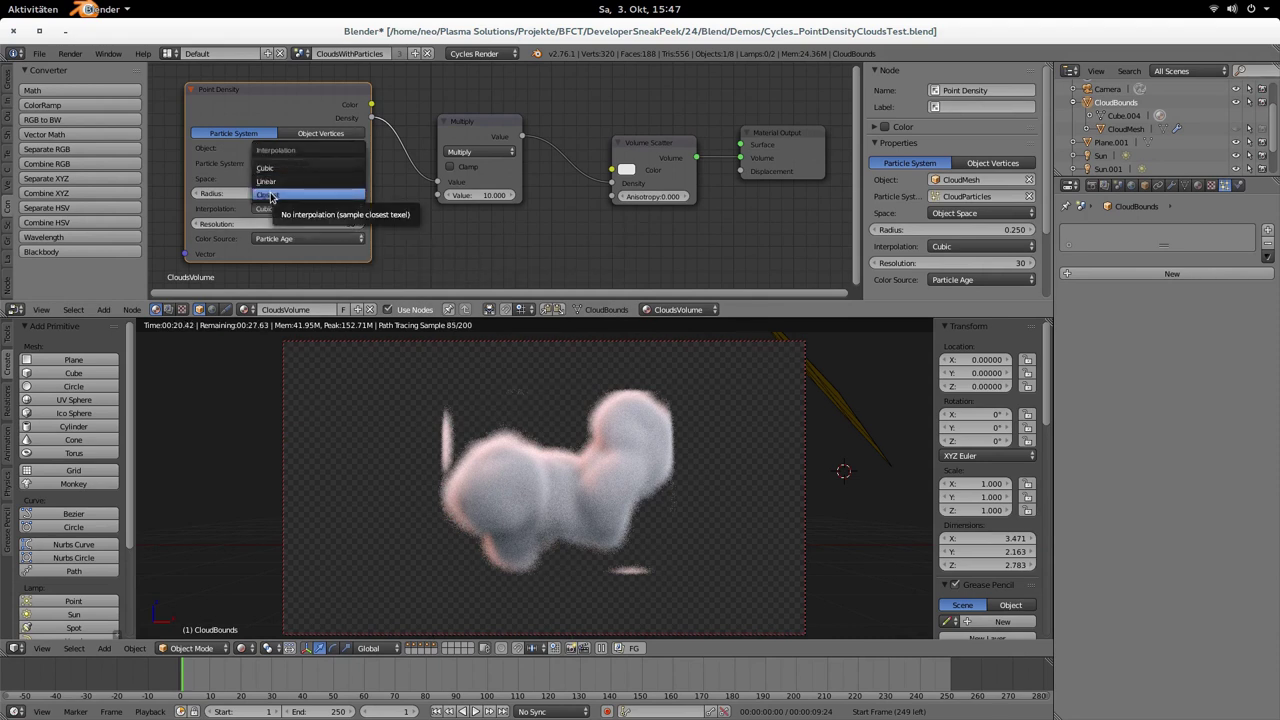
{"action": "left_click", "coordinate": [270, 196]}
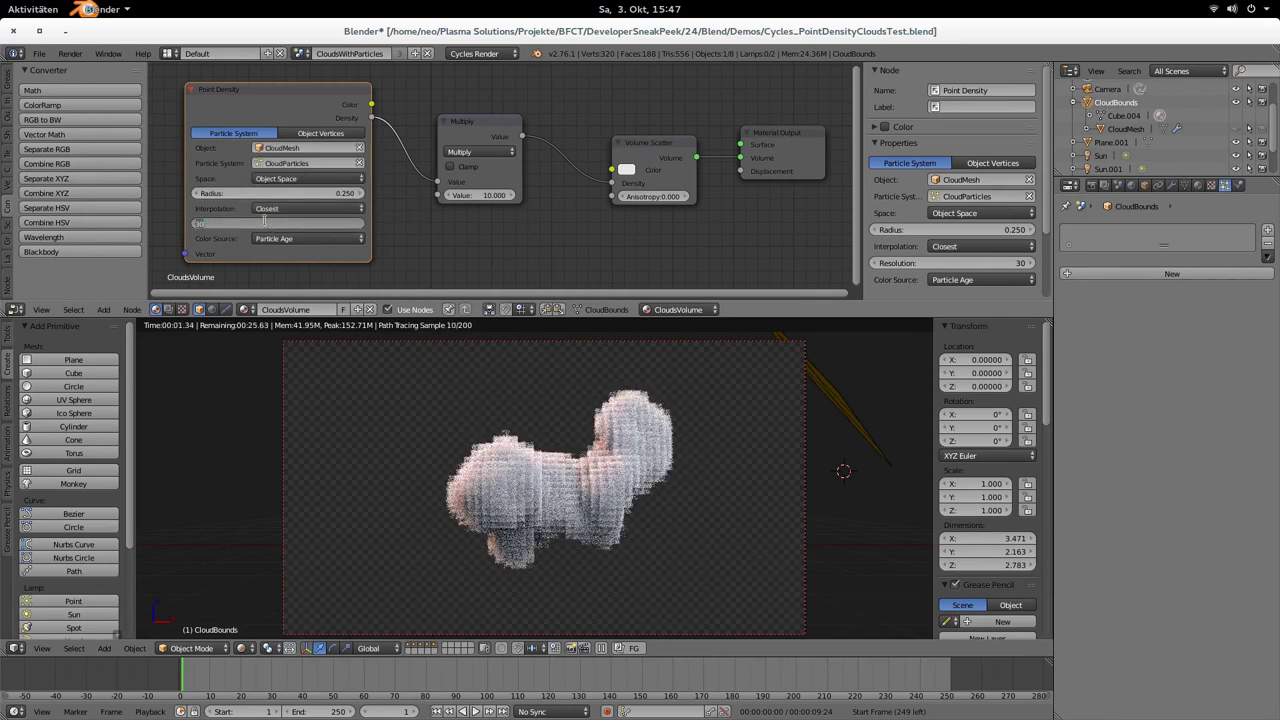
{"action": "key", "text": "Return"}
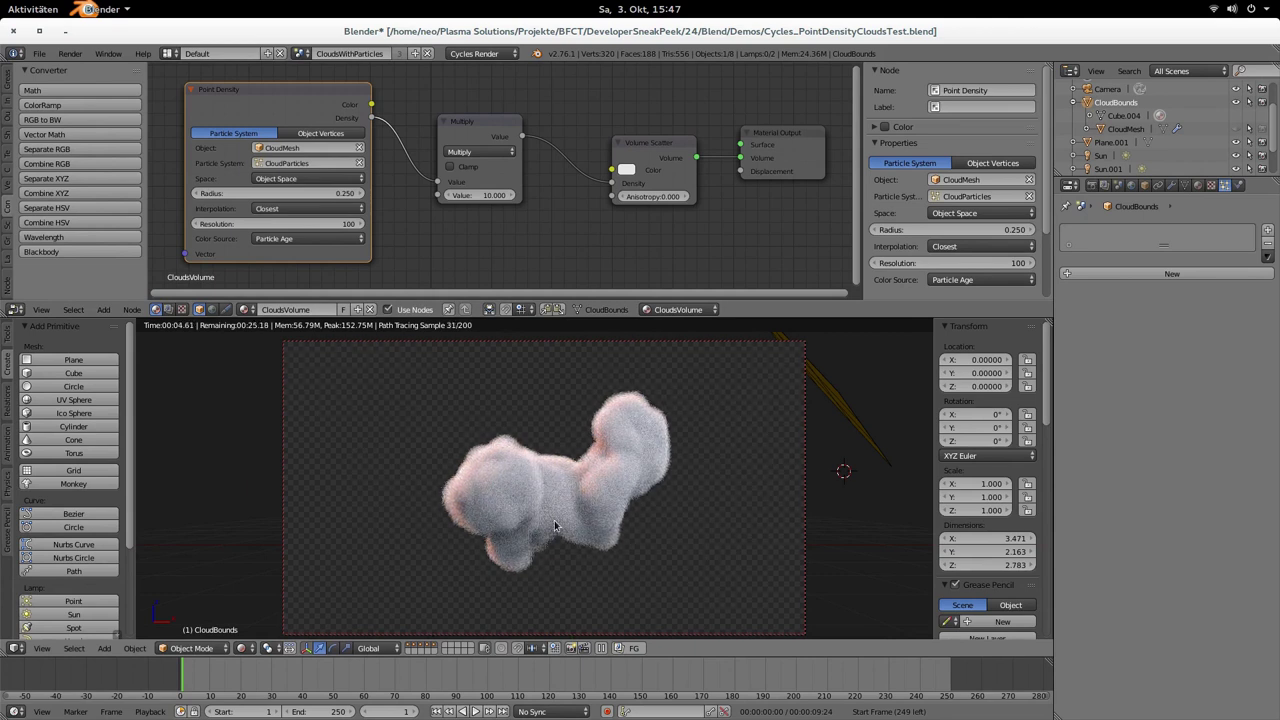
{"action": "left_click", "coordinate": [266, 211]}
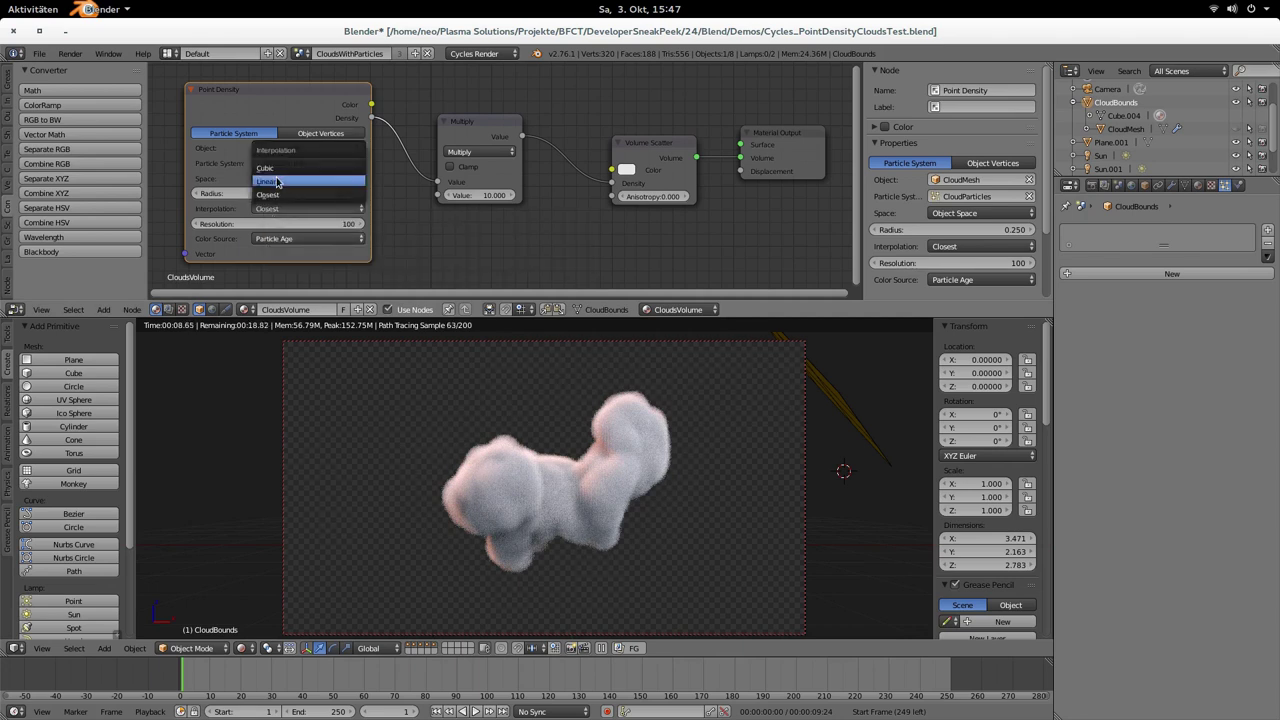
{"action": "left_click", "coordinate": [280, 183]}
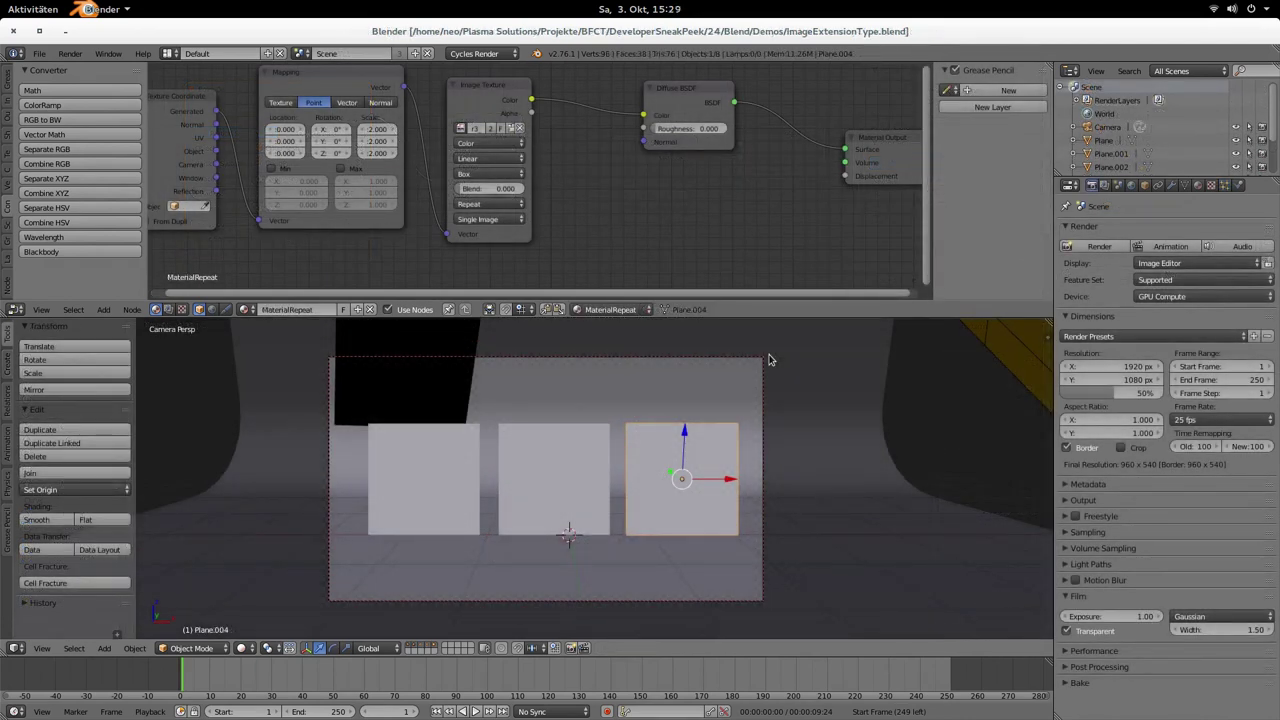
- Select the left MaterialClip plane and turn on a live rendered preview in the viewport
{"action": "right_click", "coordinate": [446, 472]}
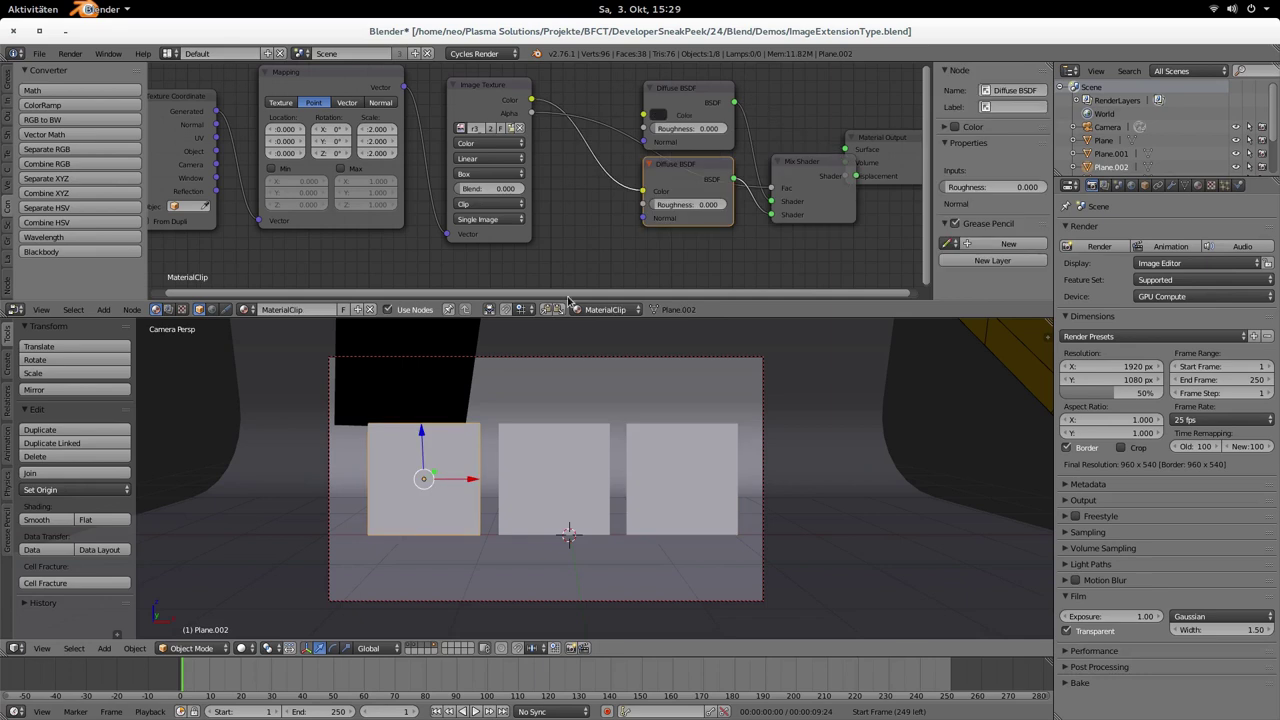
{"action": "left_click", "coordinate": [476, 205]}
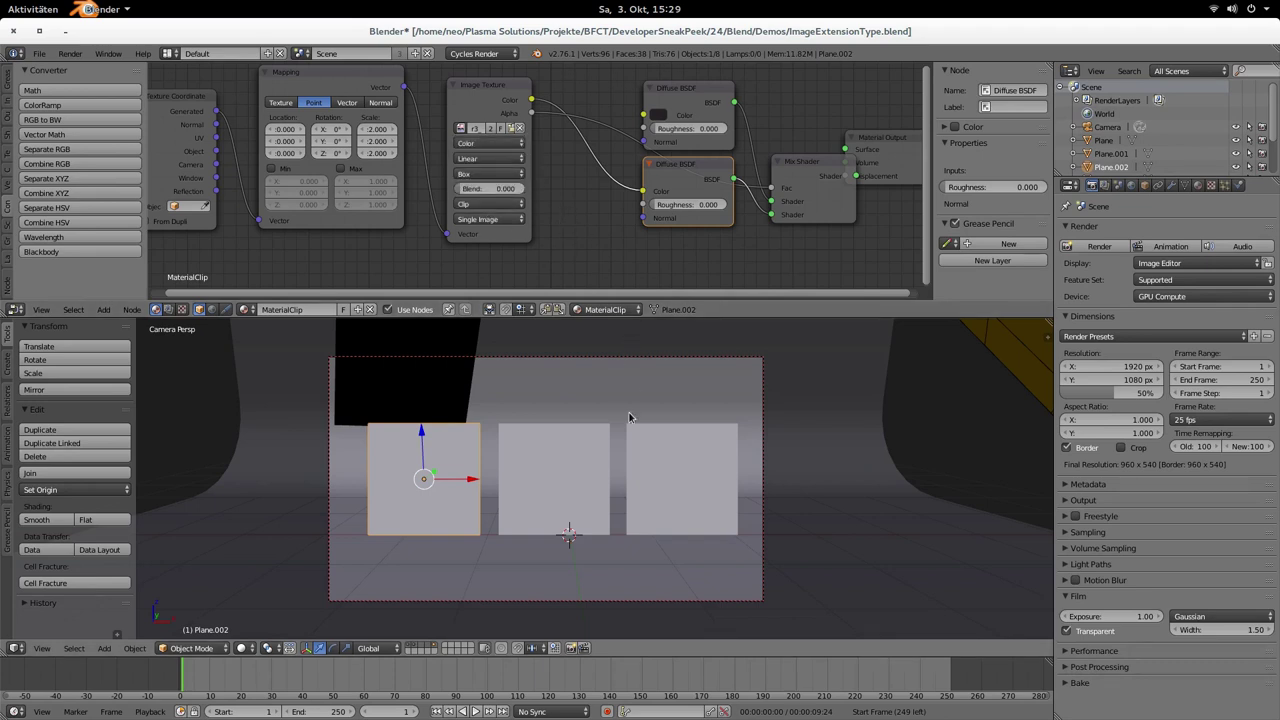
{"action": "key", "text": "shift+z"}
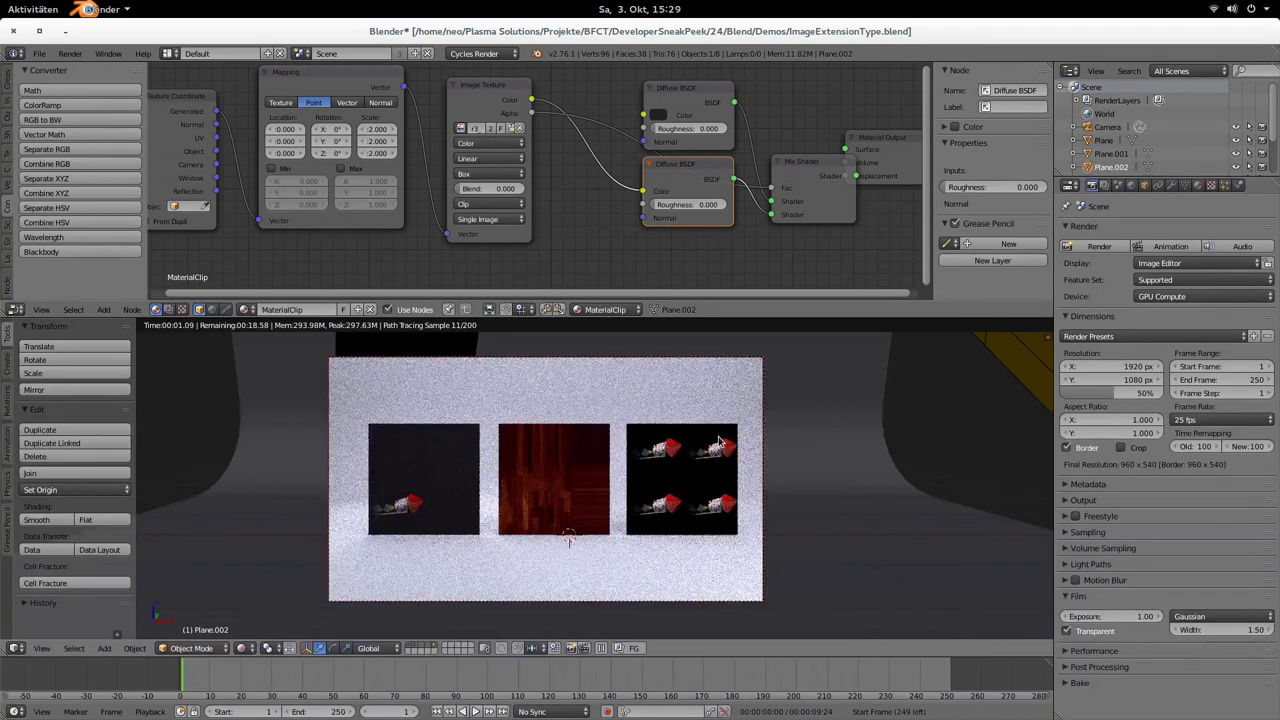
- Pan the node editor, then move the Mix Shader up-left and the Material Output right
{"action": "scroll", "coordinate": [600, 480], "scroll_direction": "up", "scroll_amount": 2, "text": "ctrl"}
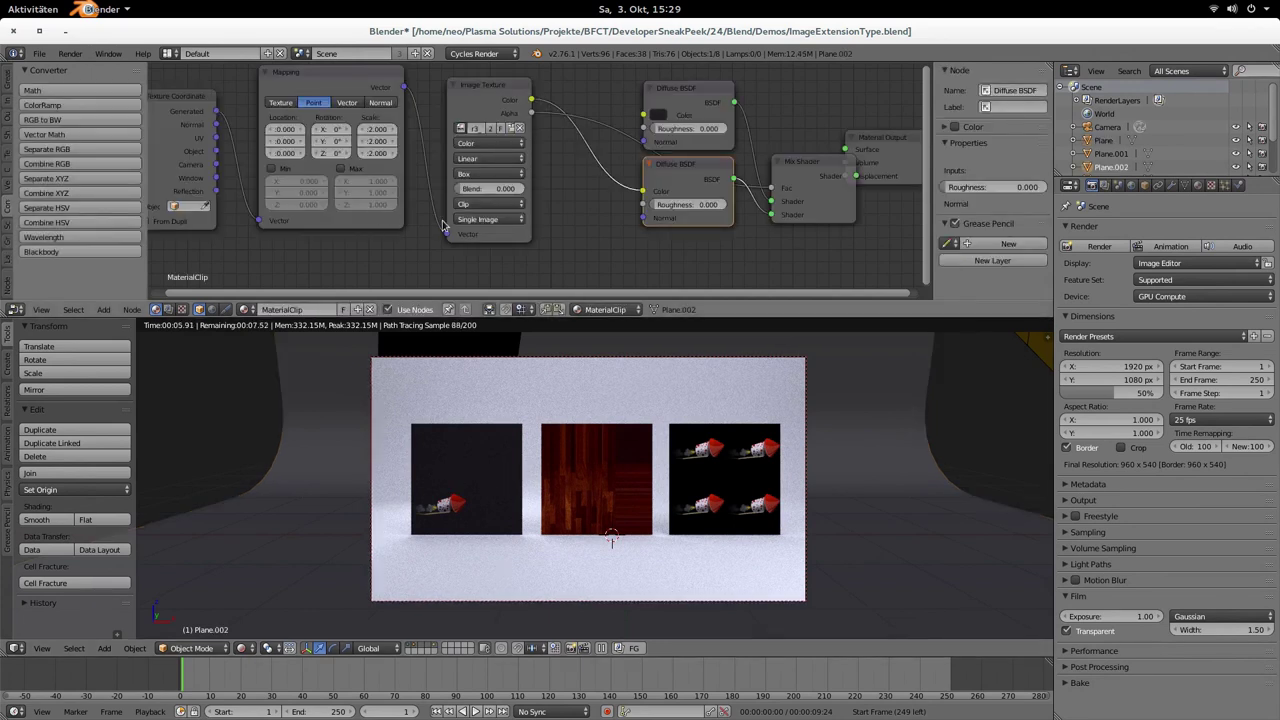
{"action": "scroll", "coordinate": [522, 222], "scroll_direction": "left", "scroll_amount": 3, "text": "ctrl"}
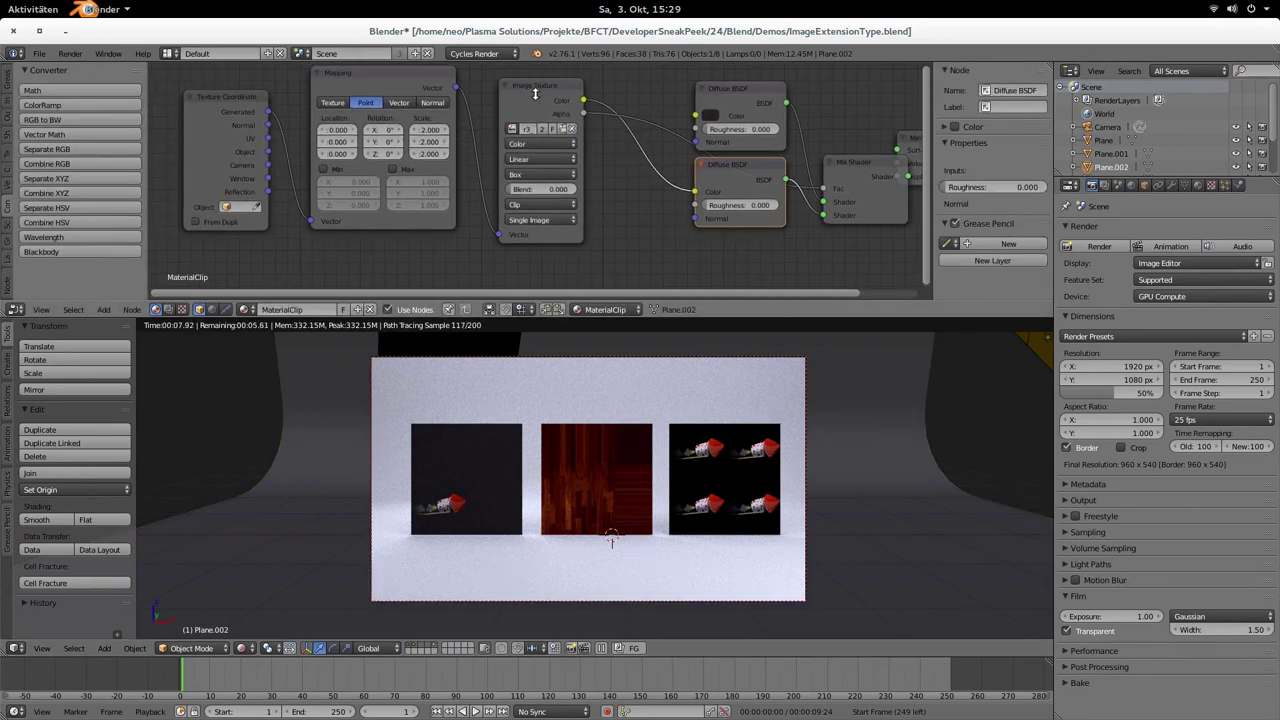
{"action": "middle_click_drag", "start_coordinate": [780, 175], "coordinate": [668, 145]}
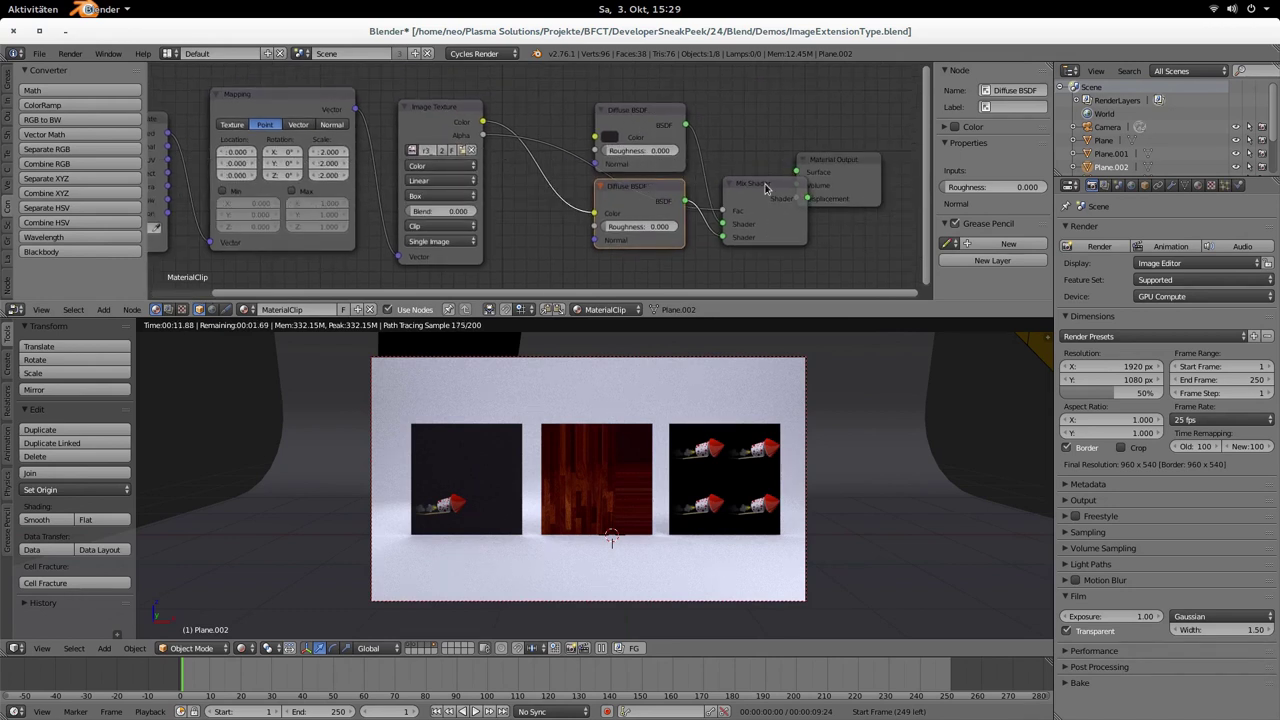
{"action": "left_click_drag", "start_coordinate": [768, 189], "coordinate": [737, 151]}
{"action": "left_click_drag", "start_coordinate": [851, 166], "coordinate": [874, 166]}
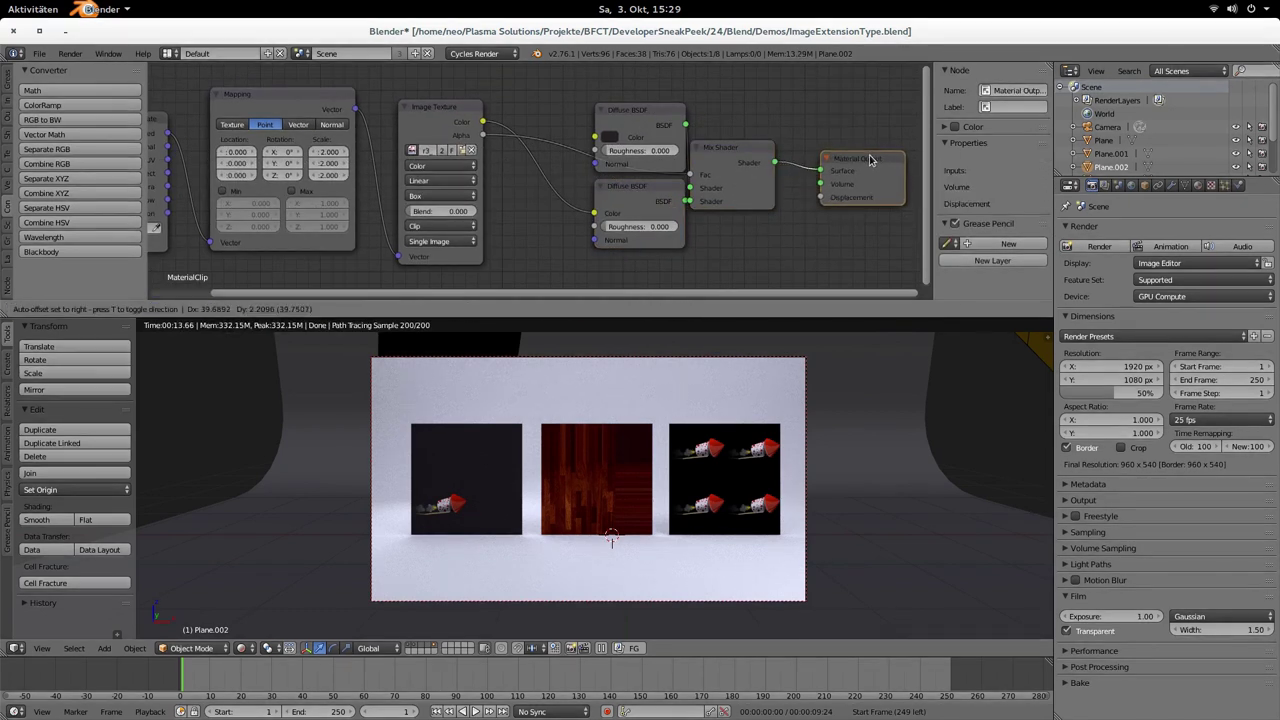
{"action": "left_click_drag", "start_coordinate": [750, 159], "coordinate": [766, 158]}
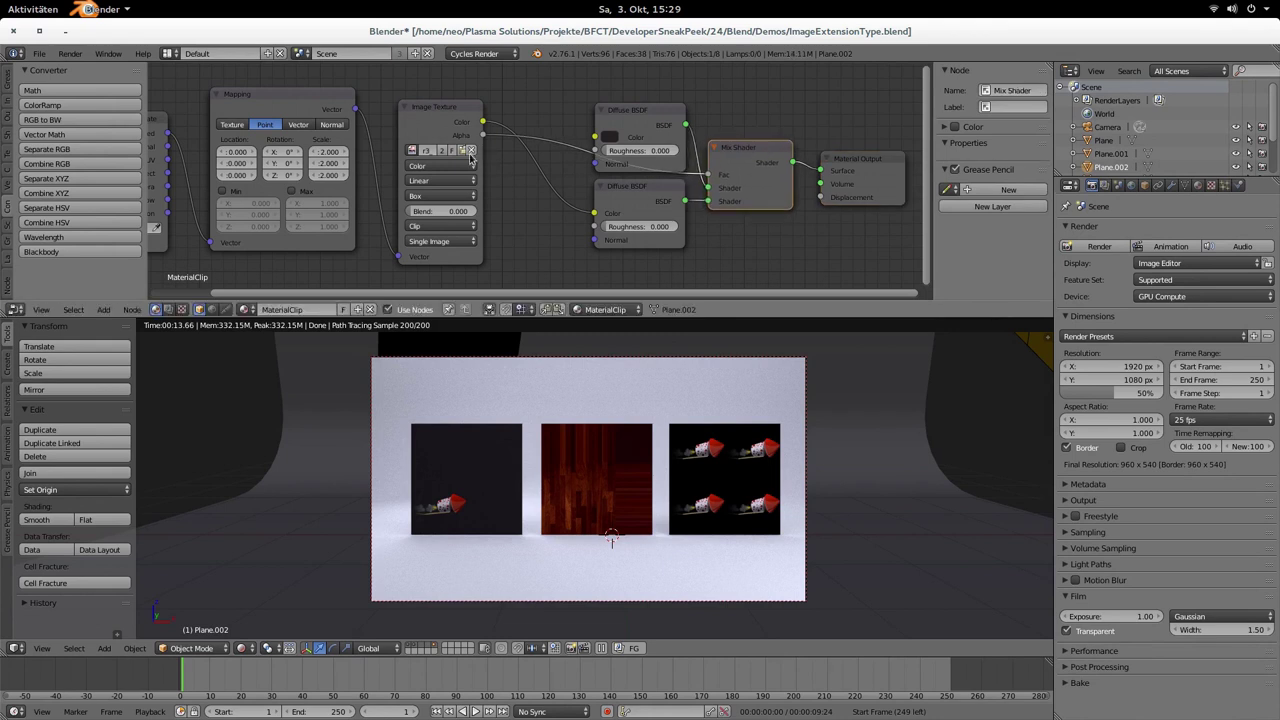
- Keep the Image Texture extension on Clip and set the Mapping scale to 1.400 on X, Y and Z
{"action": "left_click", "coordinate": [420, 228]}
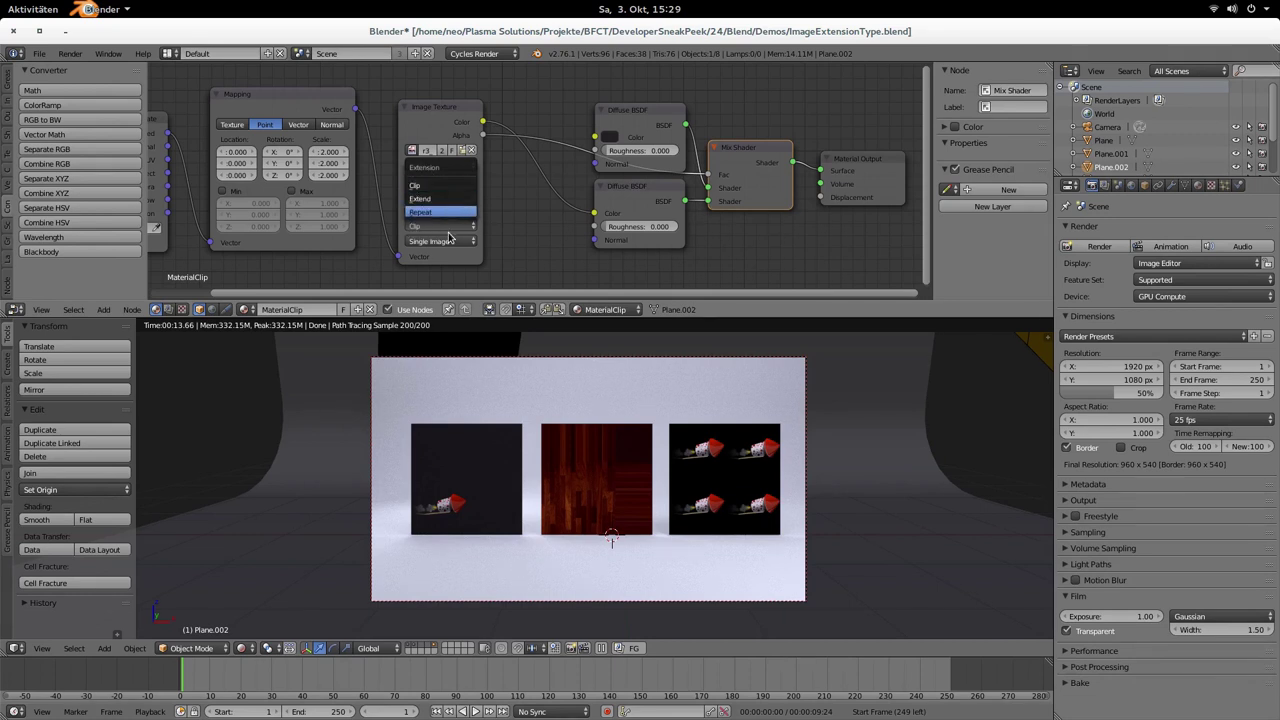
{"action": "left_click", "coordinate": [417, 187]}
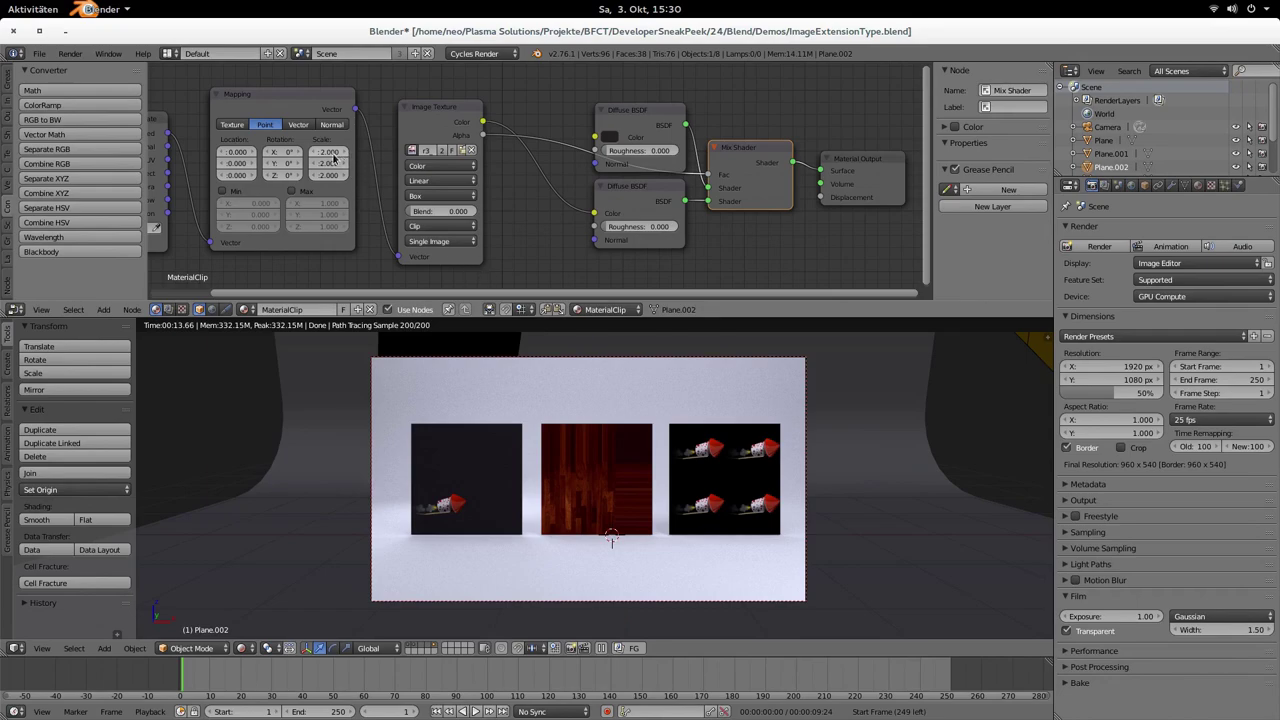
{"action": "mouse_move", "coordinate": [328, 152]}
{"action": "left_mouse_down"}
{"action": "mouse_move", "coordinate": [328, 176]}
{"action": "mouse_move", "coordinate": [356, 176]}
{"action": "mouse_move", "coordinate": [312, 176]}
{"action": "mouse_move", "coordinate": [332, 155]}
{"action": "left_mouse_up"}
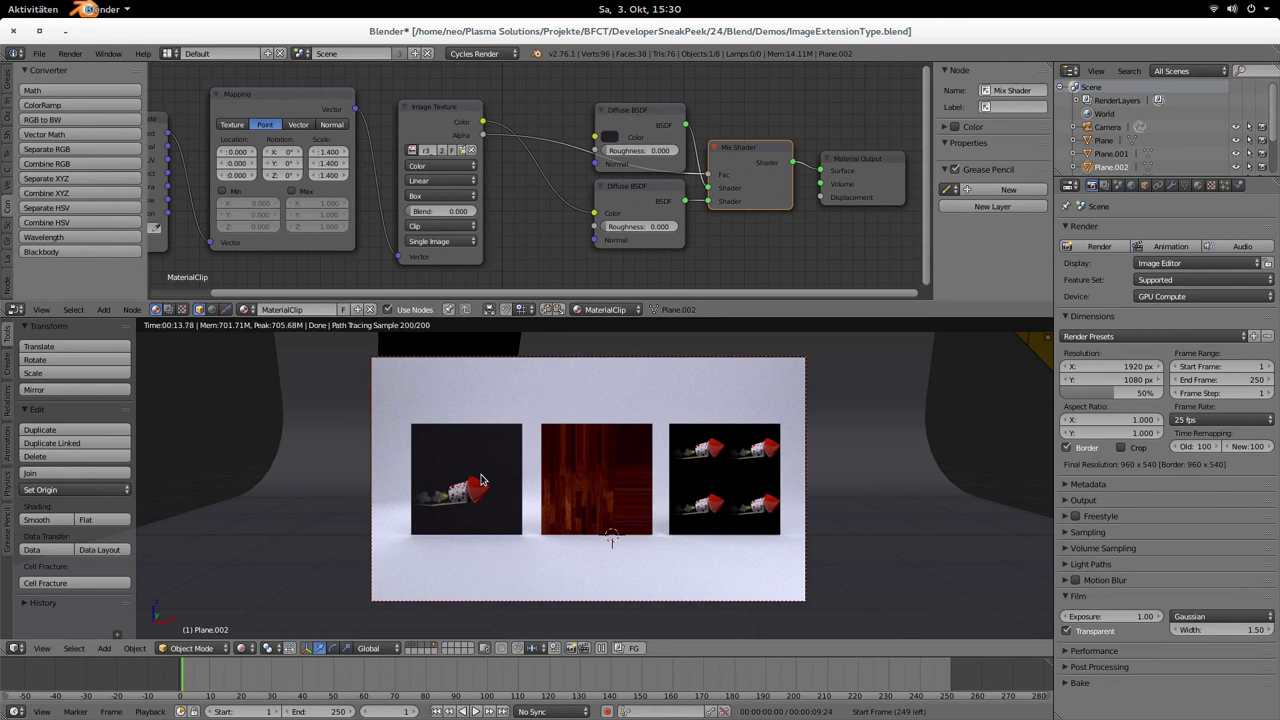
{"action": "middle_click_drag", "start_coordinate": [266, 190], "coordinate": [377, 190]}
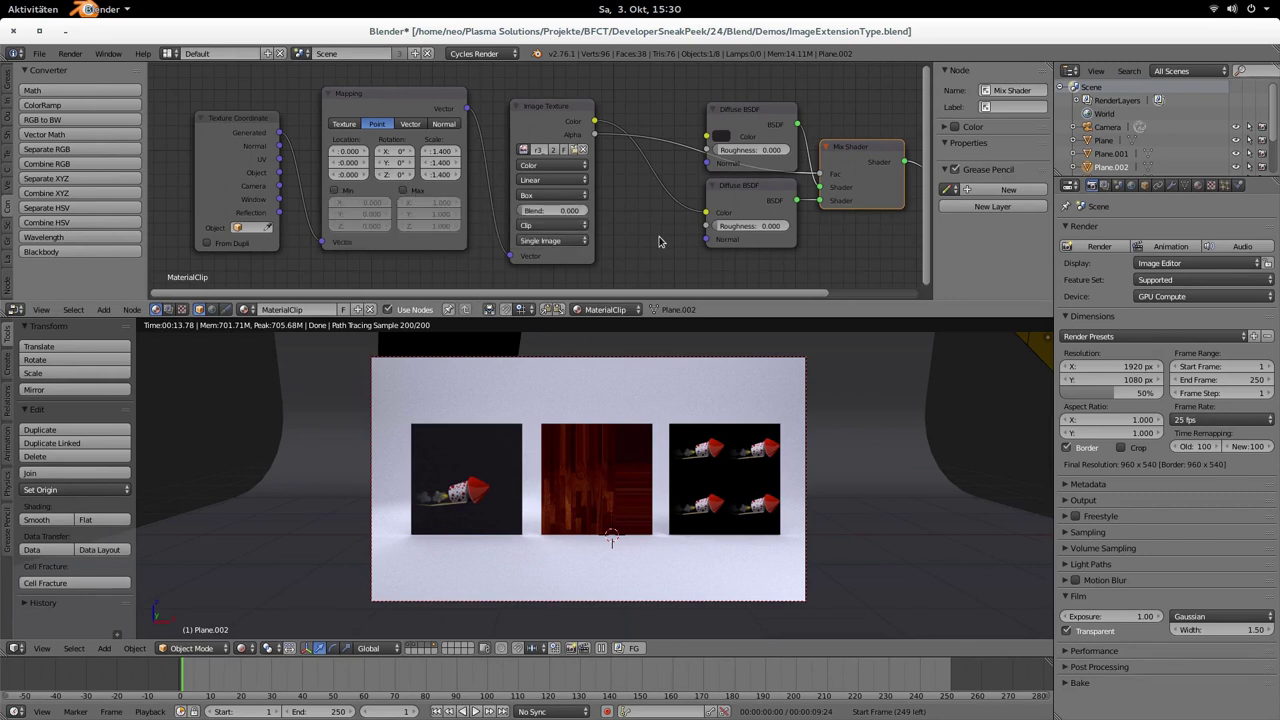
{"action": "scroll", "coordinate": [676, 236], "scroll_direction": "right", "scroll_amount": 3, "text": "ctrl"}
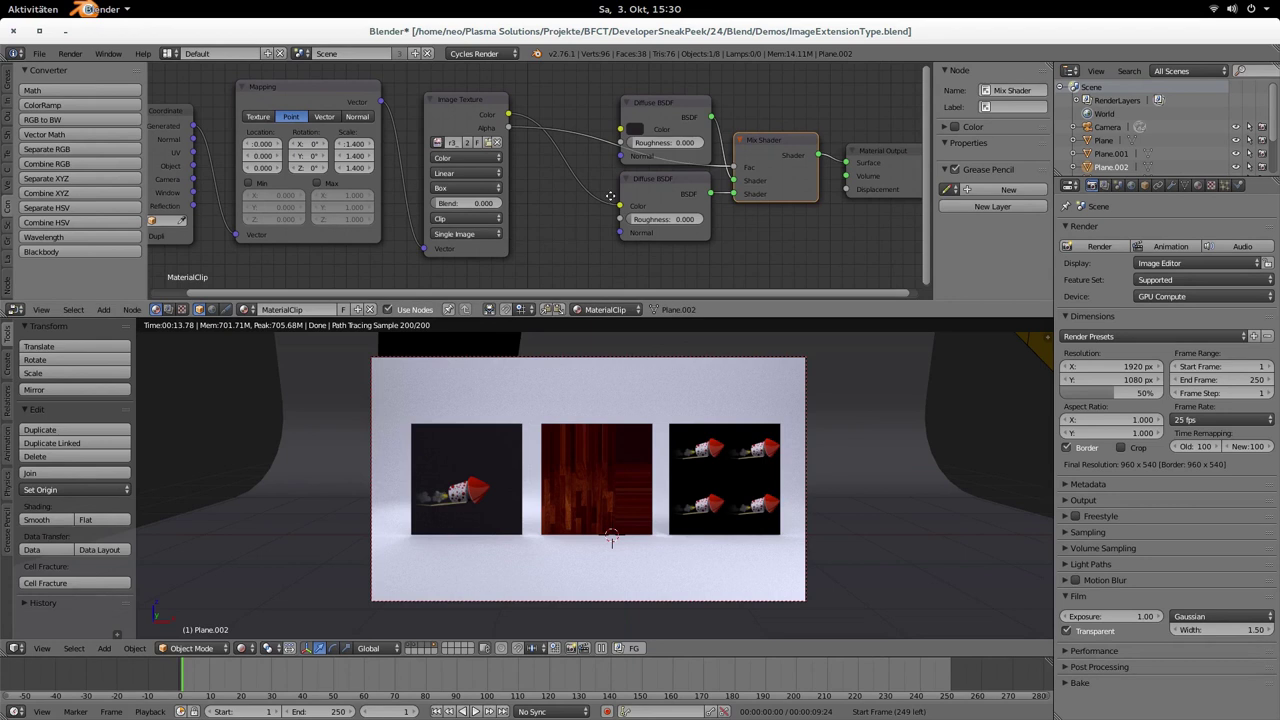
{"action": "scroll", "coordinate": [606, 206], "scroll_direction": "right", "scroll_amount": 2, "text": "ctrl"}
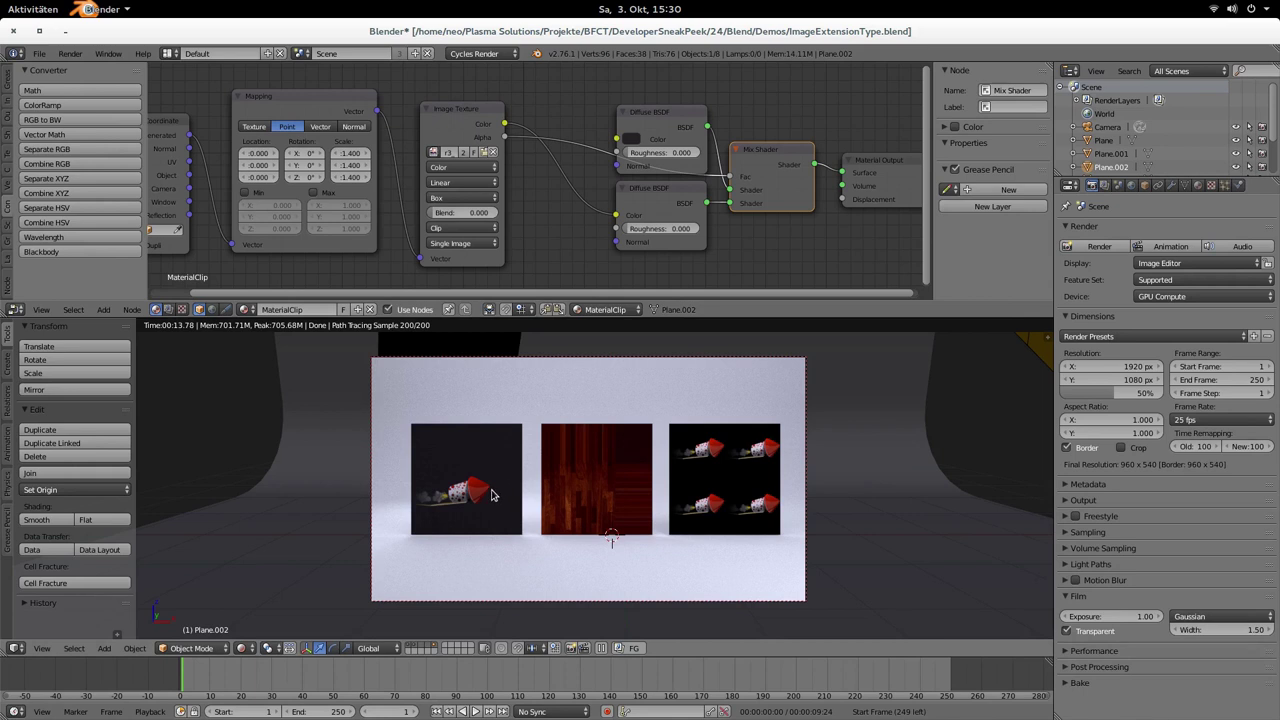
- Select the middle MaterialExtend plane, switch its Image Texture extension to Clip, then back to Extend
{"action": "right_click", "coordinate": [598, 483]}
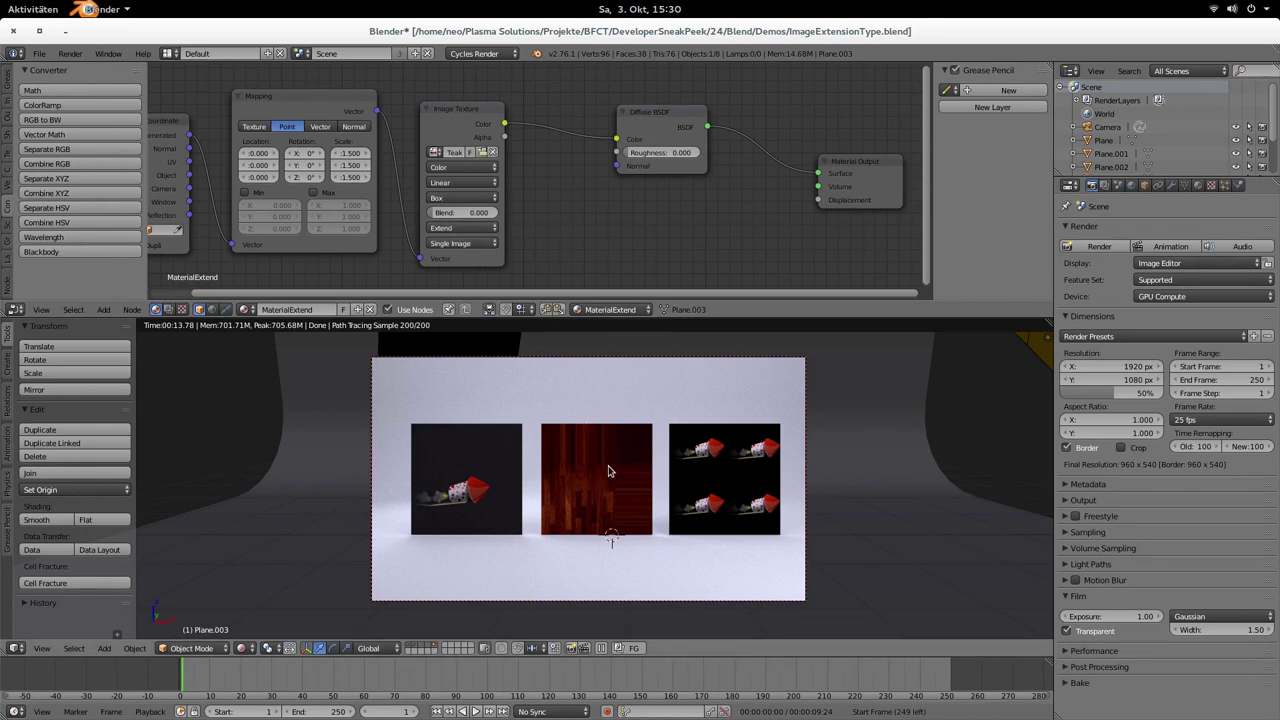
{"action": "scroll", "coordinate": [595, 498], "scroll_direction": "up", "scroll_amount": 3}
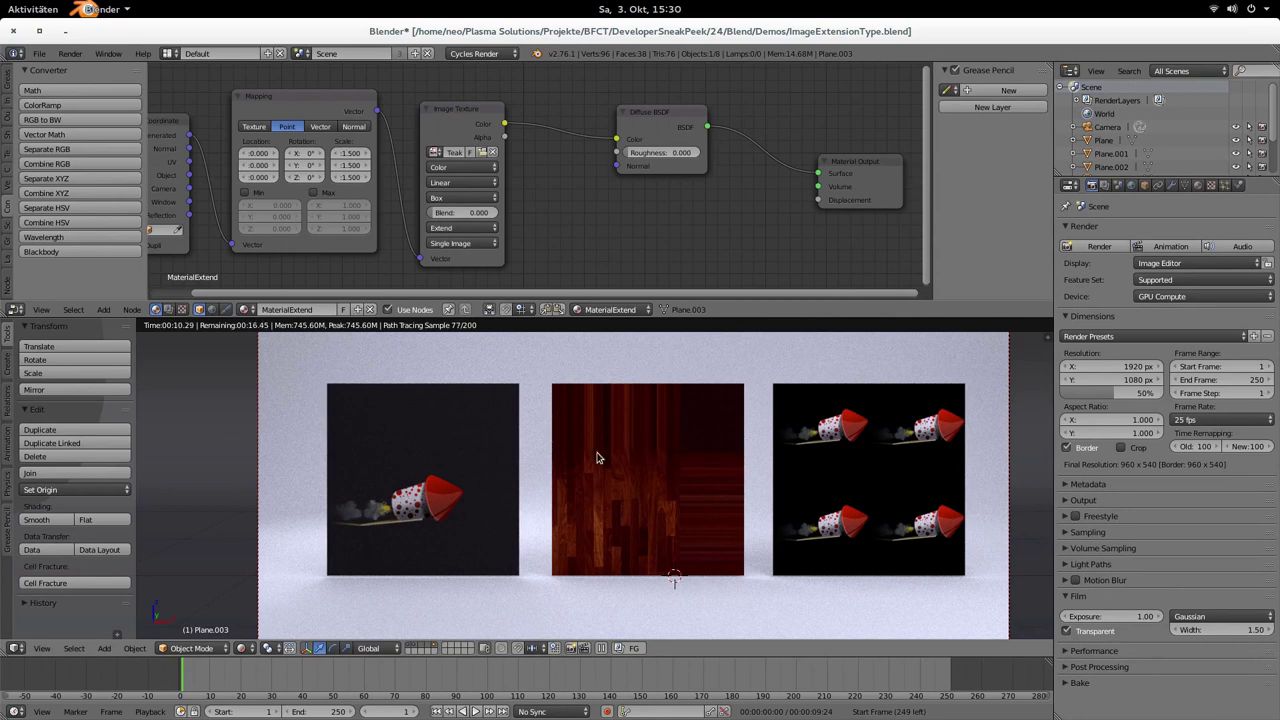
{"action": "left_click", "coordinate": [446, 231]}
{"action": "left_click", "coordinate": [450, 190]}
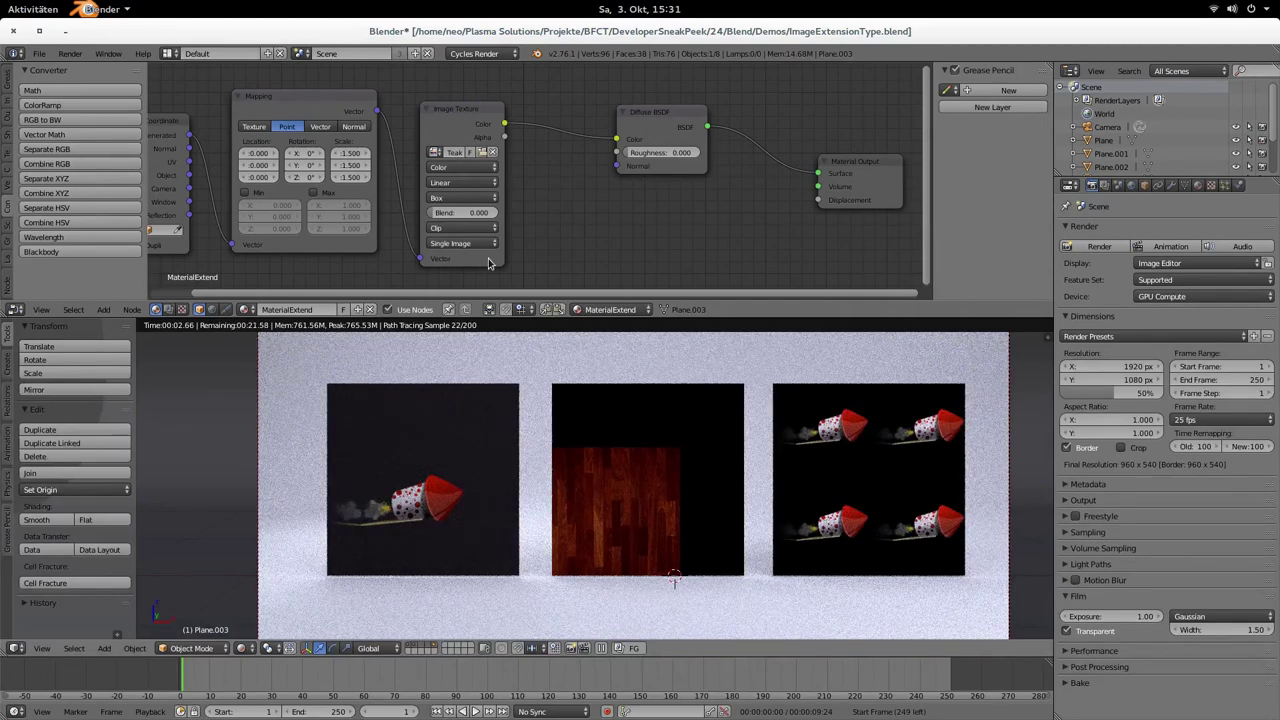
{"action": "left_click", "coordinate": [446, 229]}
{"action": "left_click", "coordinate": [443, 201]}
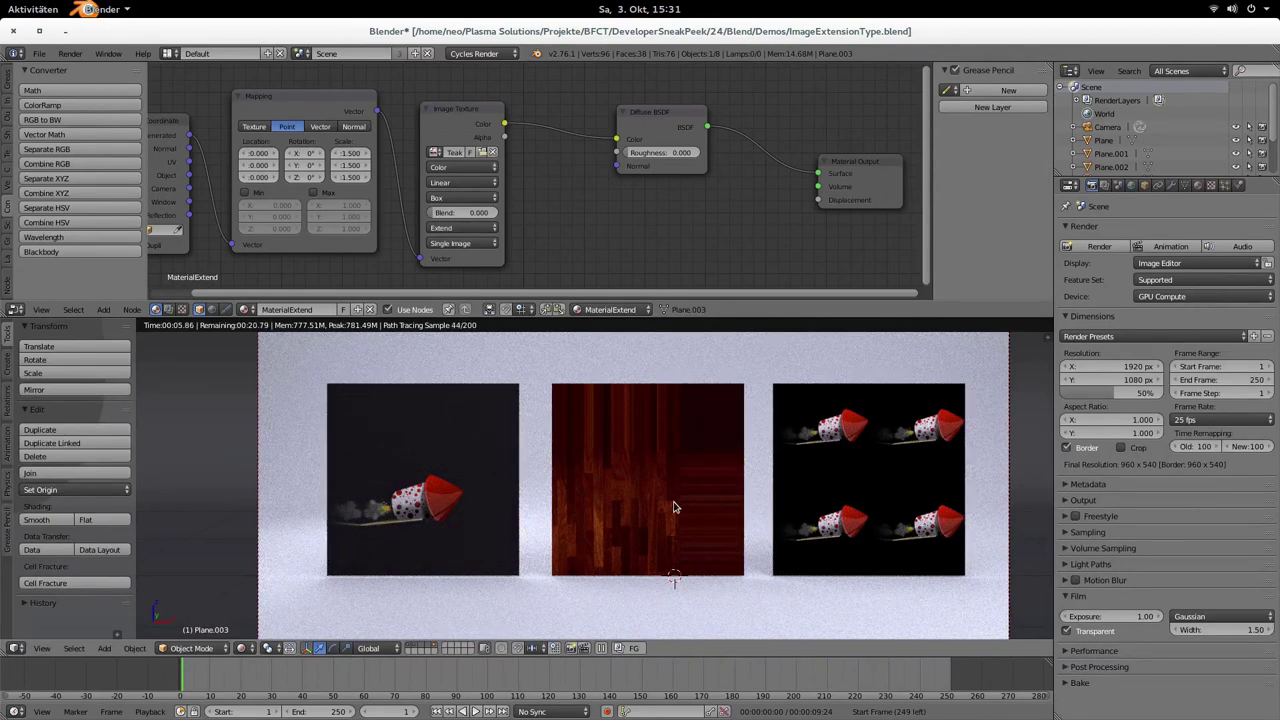
- Select the MaterialRepeat plane, leave camera view, and set its Mapping scale to 10 on all axes
{"action": "right_click", "coordinate": [890, 456]}
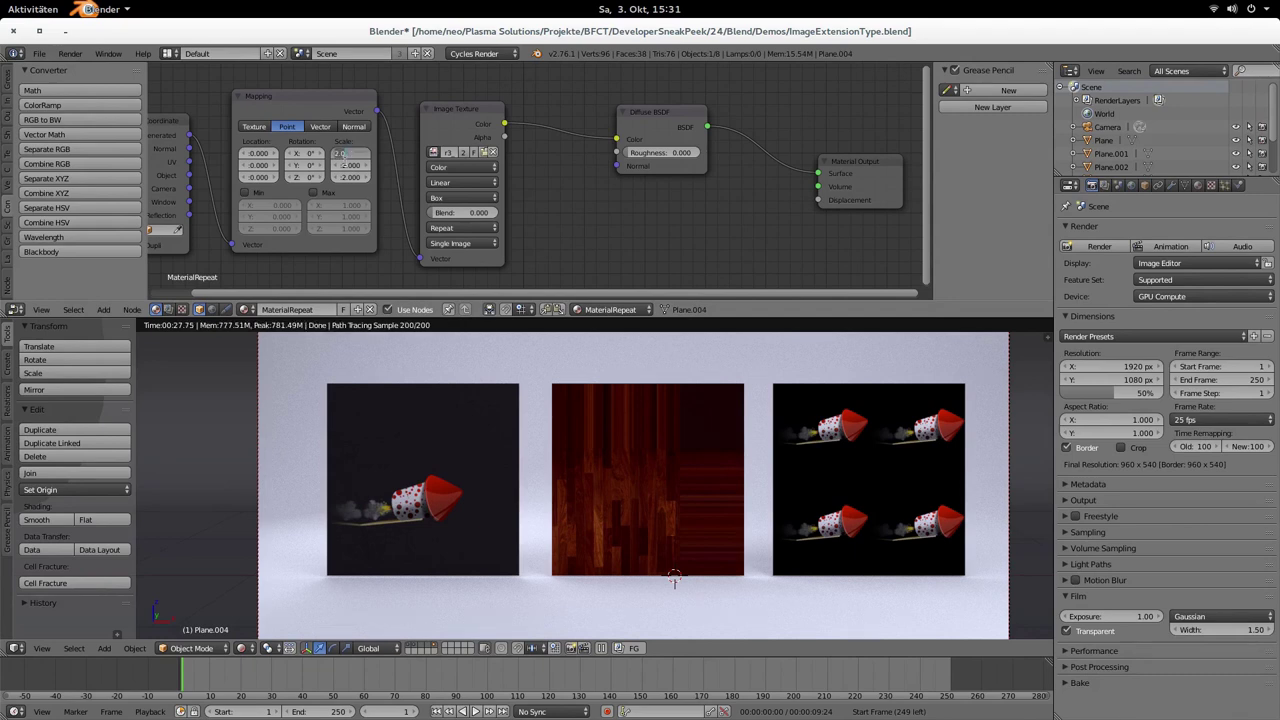
{"action": "key", "text": "KP_0"}
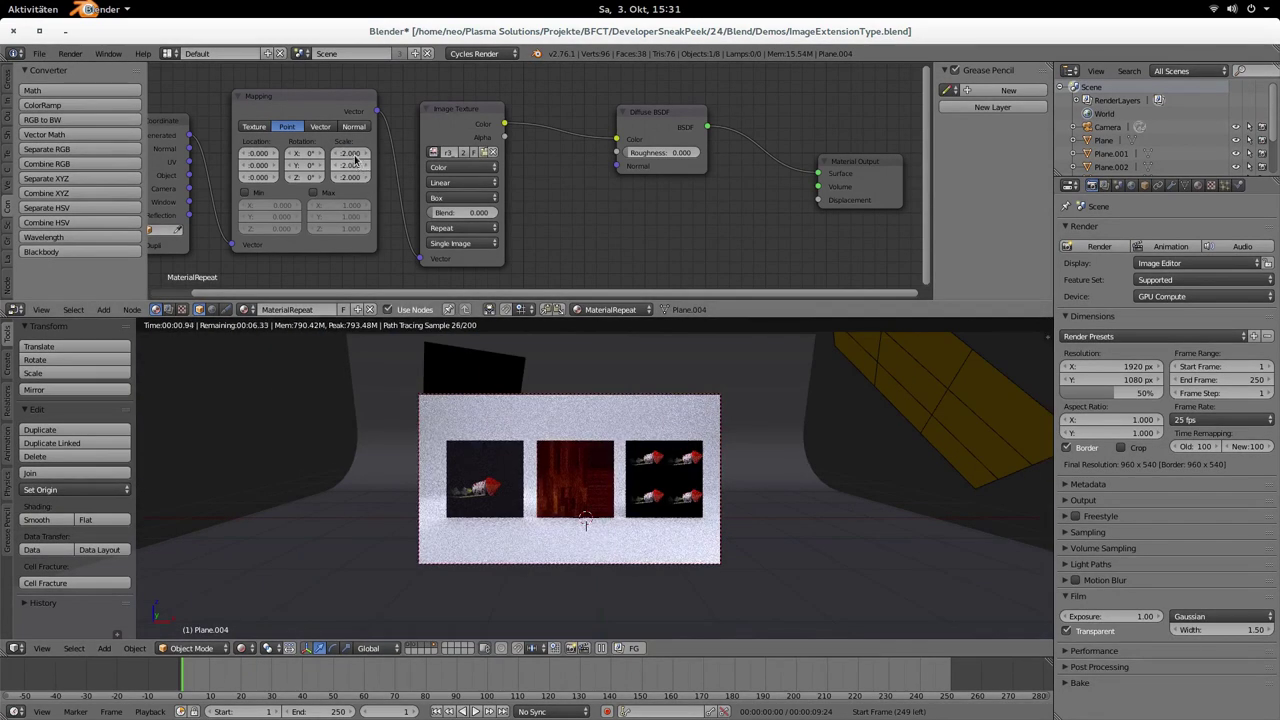
{"action": "left_click_drag", "start_coordinate": [350, 153], "coordinate": [350, 177]}
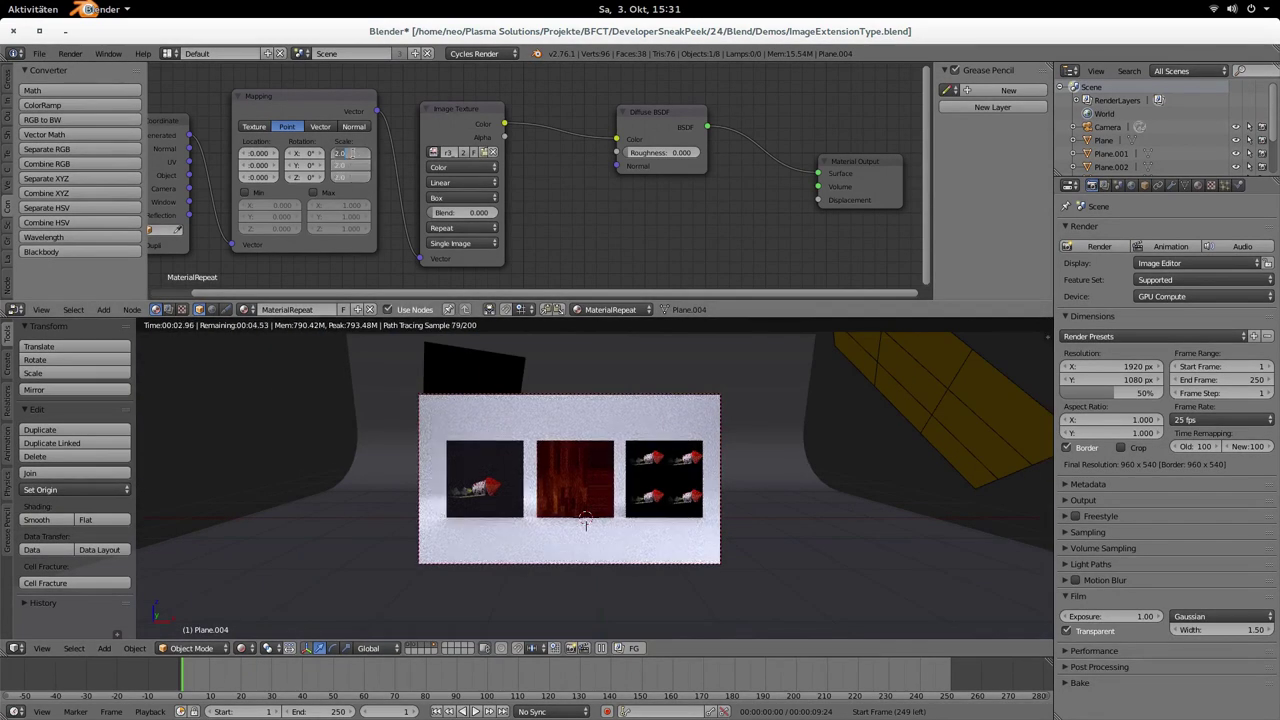
{"action": "type", "text": "10"}
{"action": "key", "text": "Return"}
{"action": "scroll", "coordinate": [731, 603], "scroll_direction": "up", "scroll_amount": 4}
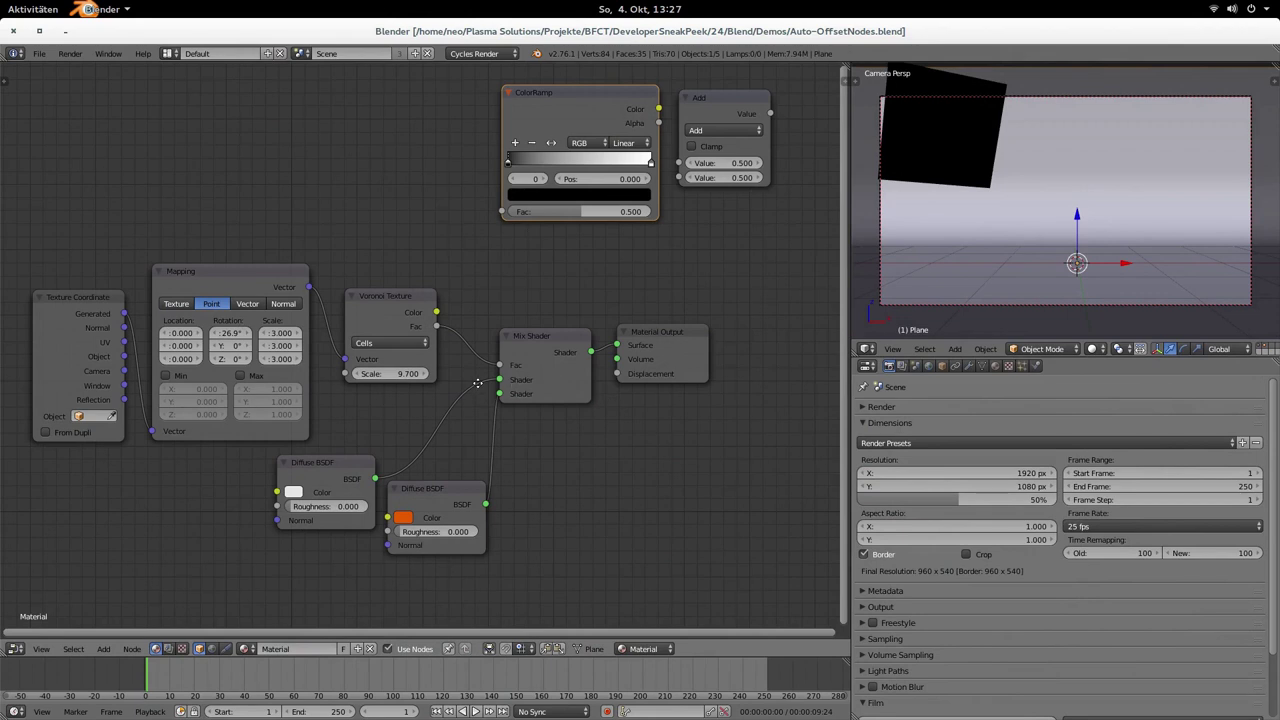
- Drop the ColorRamp onto the Voronoi–Mix Shader link, then the Add node ahead of it
{"action": "middle_click_drag", "start_coordinate": [478, 383], "coordinate": [502, 388]}
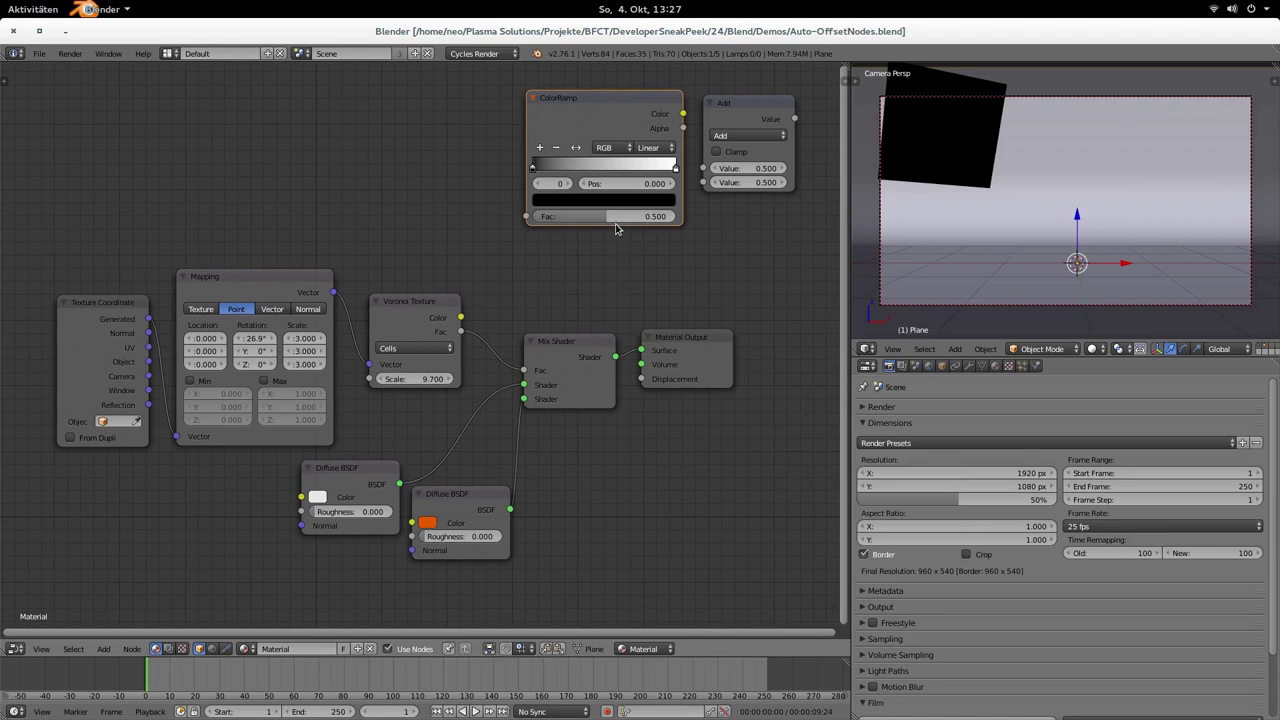
{"action": "mouse_move", "coordinate": [576, 293]}
{"action": "middle_mouse_down"}
{"action": "mouse_move", "coordinate": [582, 305]}
{"action": "mouse_move", "coordinate": [589, 295]}
{"action": "middle_mouse_up"}
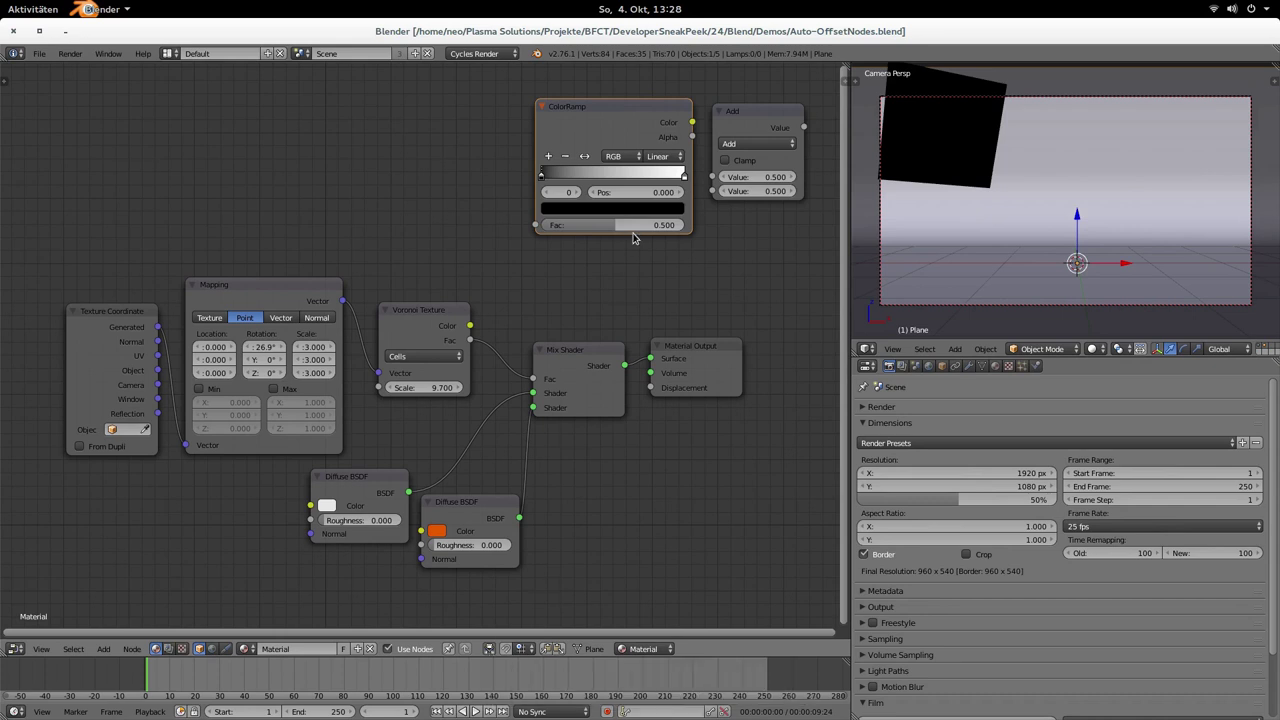
{"action": "left_click_drag", "start_coordinate": [620, 110], "coordinate": [571, 234]}
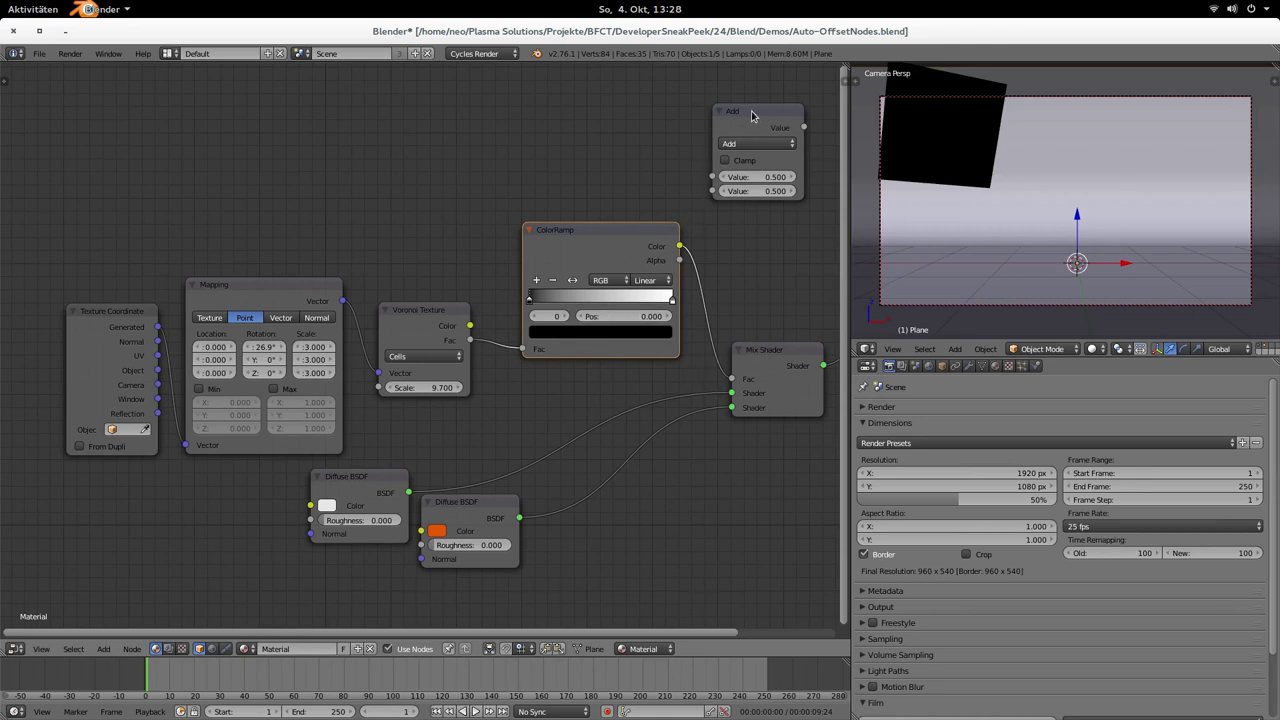
{"action": "left_click_drag", "start_coordinate": [752, 116], "coordinate": [458, 276]}
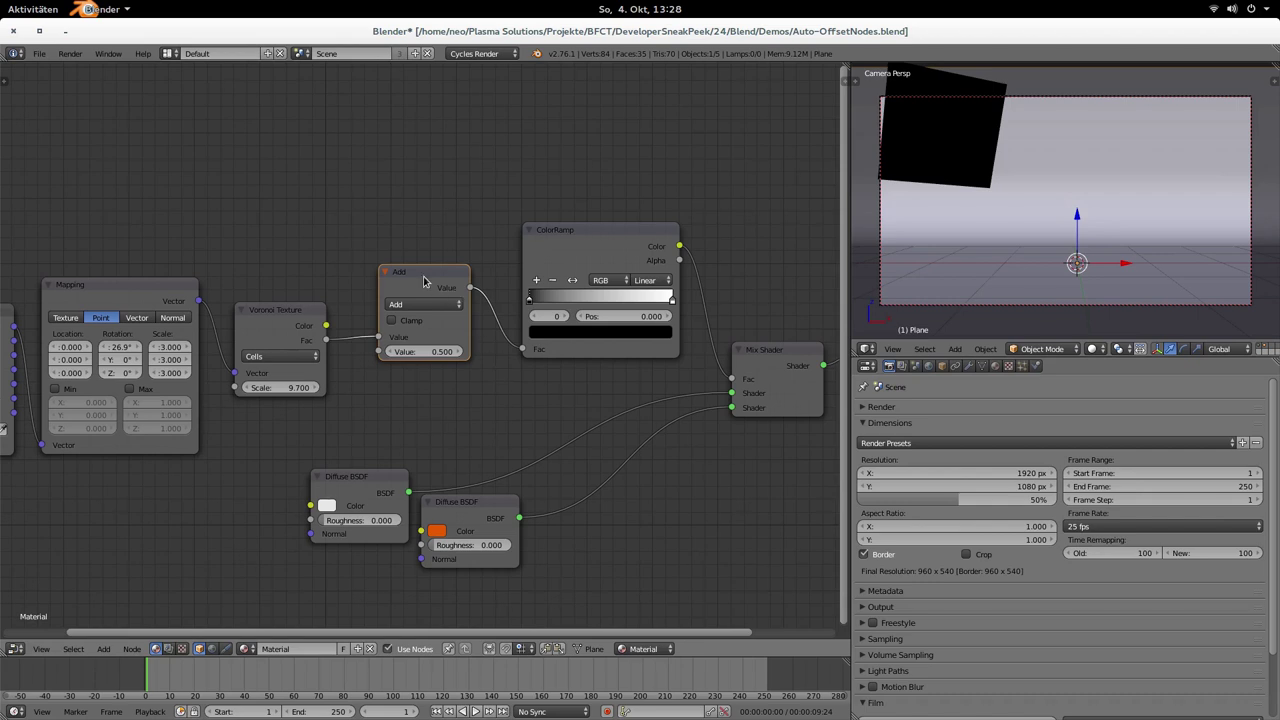
- Duplicate the Add node twice, parking one copy above Voronoi and dropping the other onto the link
{"action": "key", "text": "shift+d"}
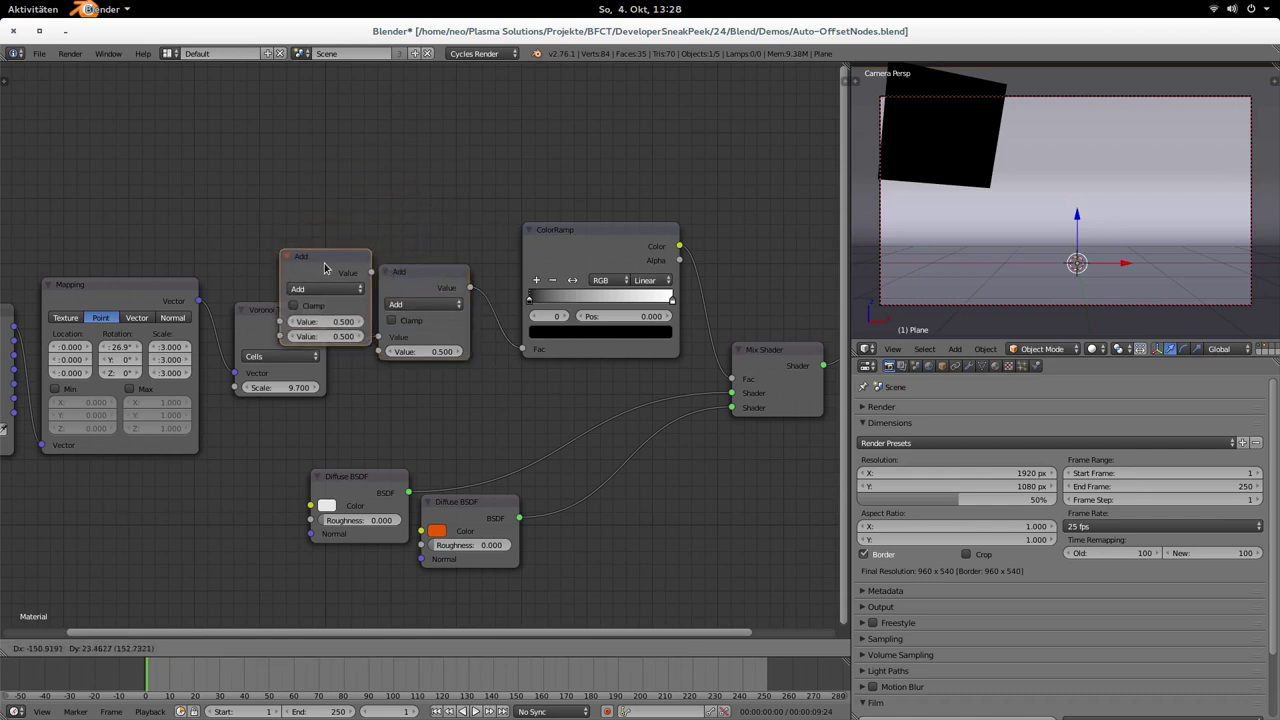
{"action": "left_click", "coordinate": [320, 274]}
{"action": "left_click_drag", "start_coordinate": [316, 270], "coordinate": [305, 170]}
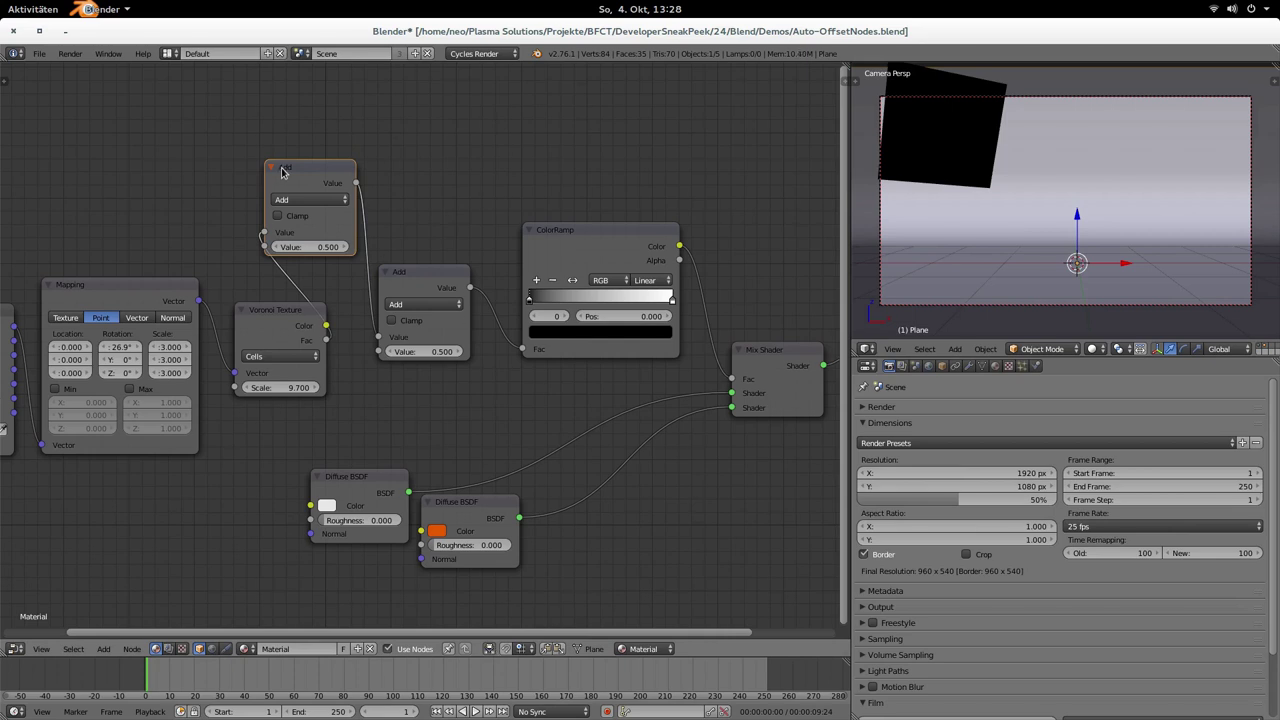
{"action": "key", "text": "shift+d"}
{"action": "left_click", "coordinate": [382, 229]}
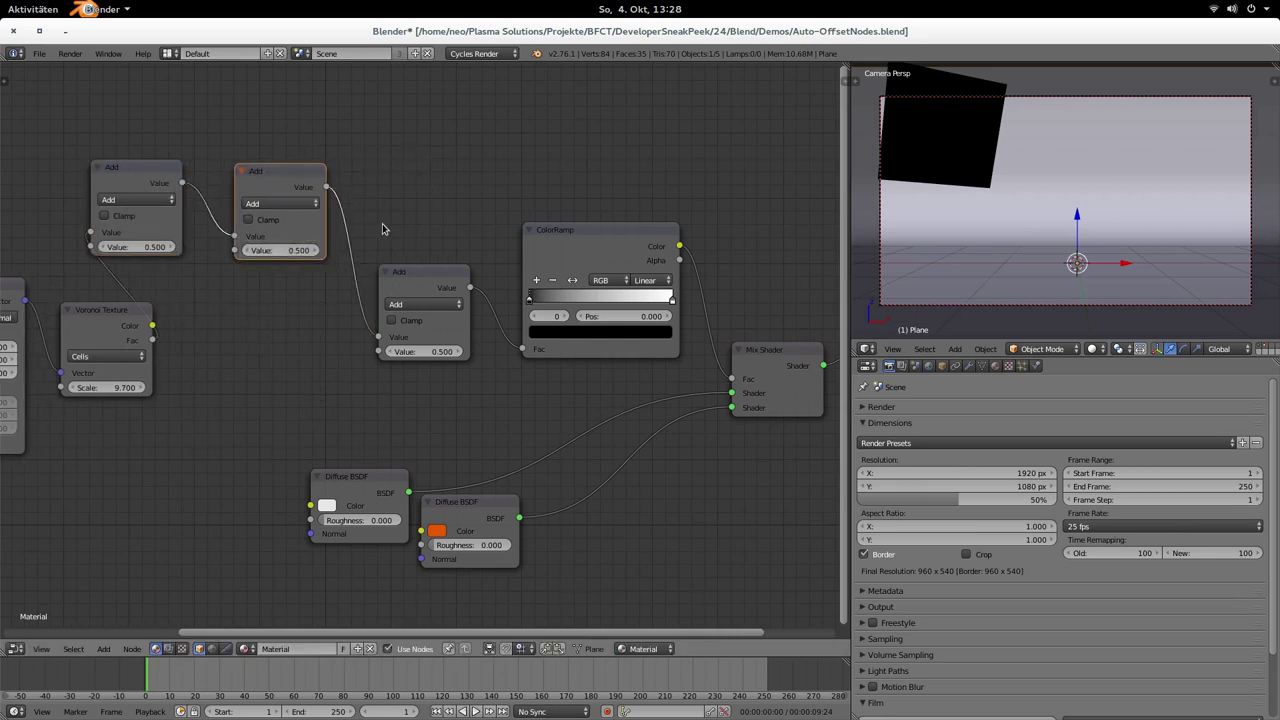